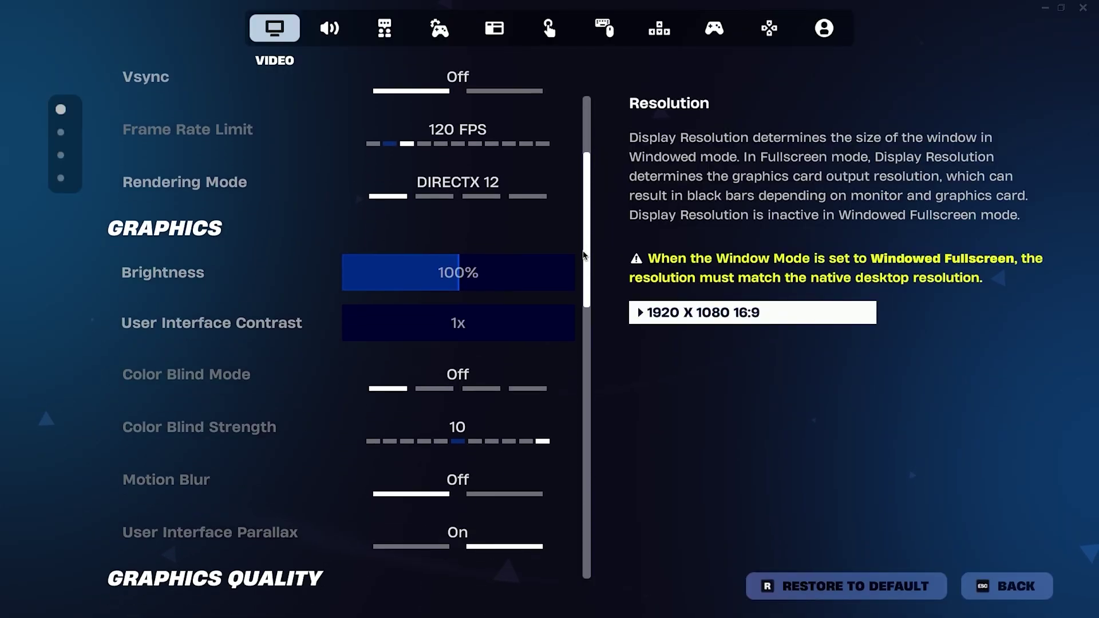
Back out of Minecraft's Video Settings and Options screens to the singleplayer Game Menu
drag(584, 255, 589, 438)
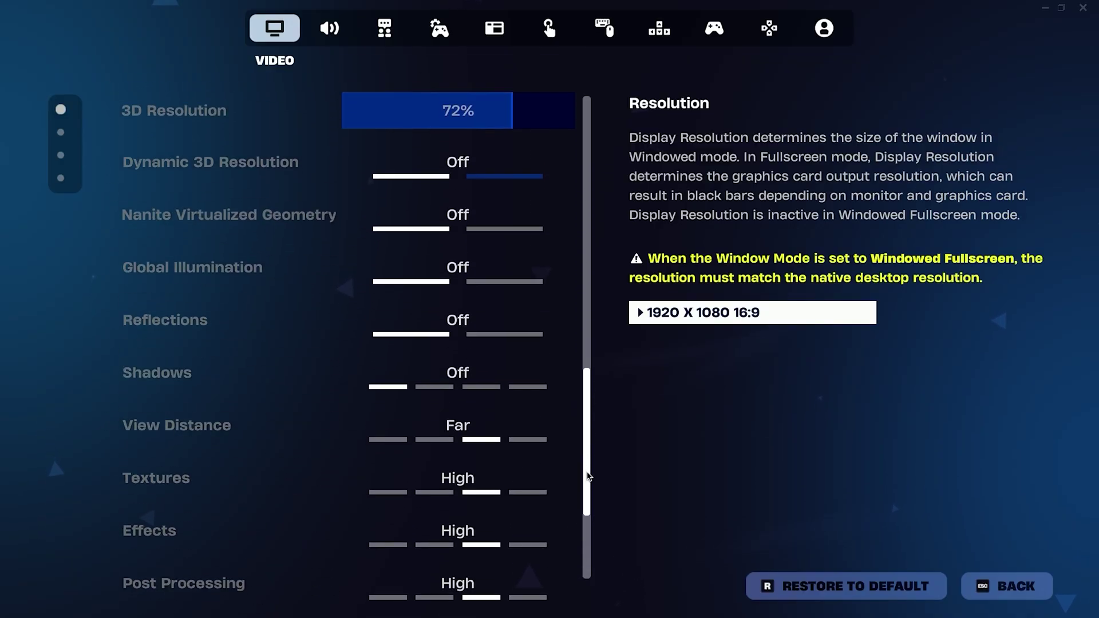
drag(588, 476, 584, 510)
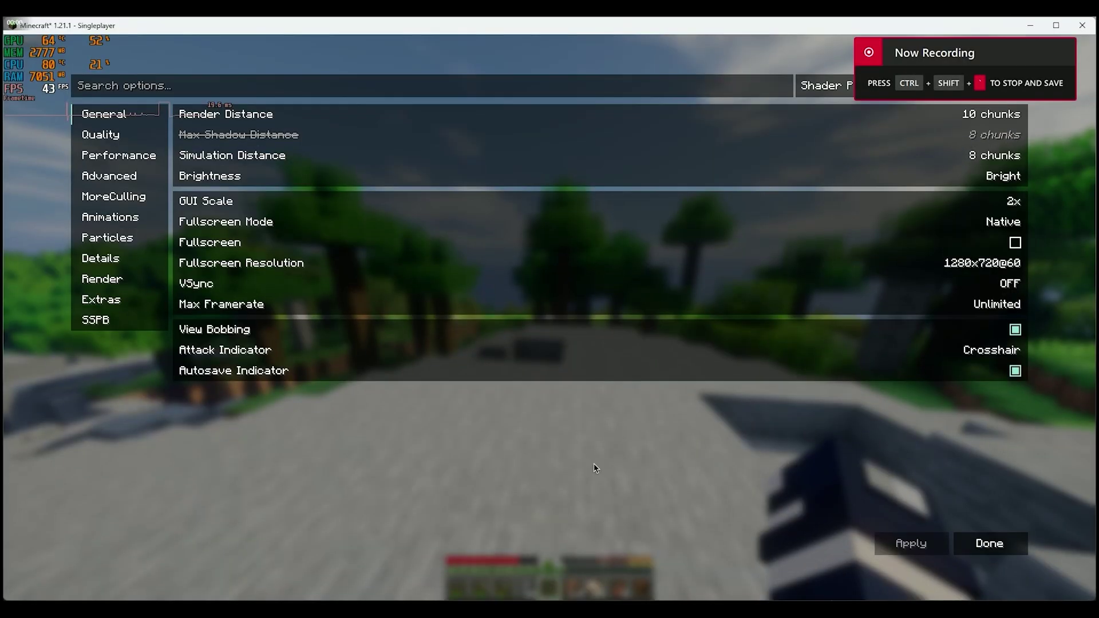
key(Escape)
key(Escape)
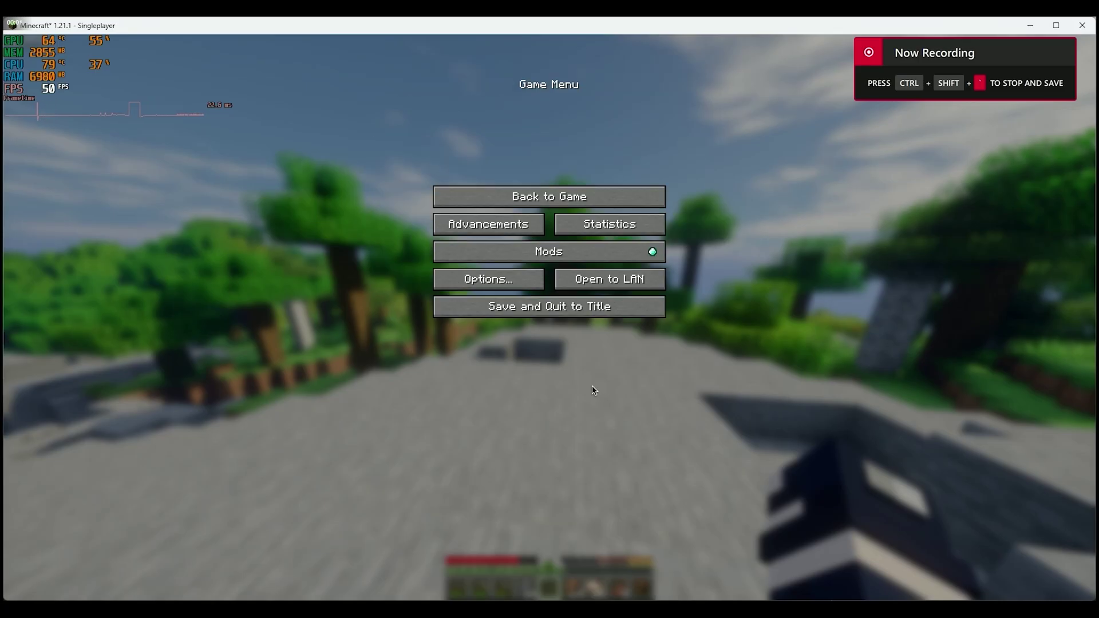
key(Escape)
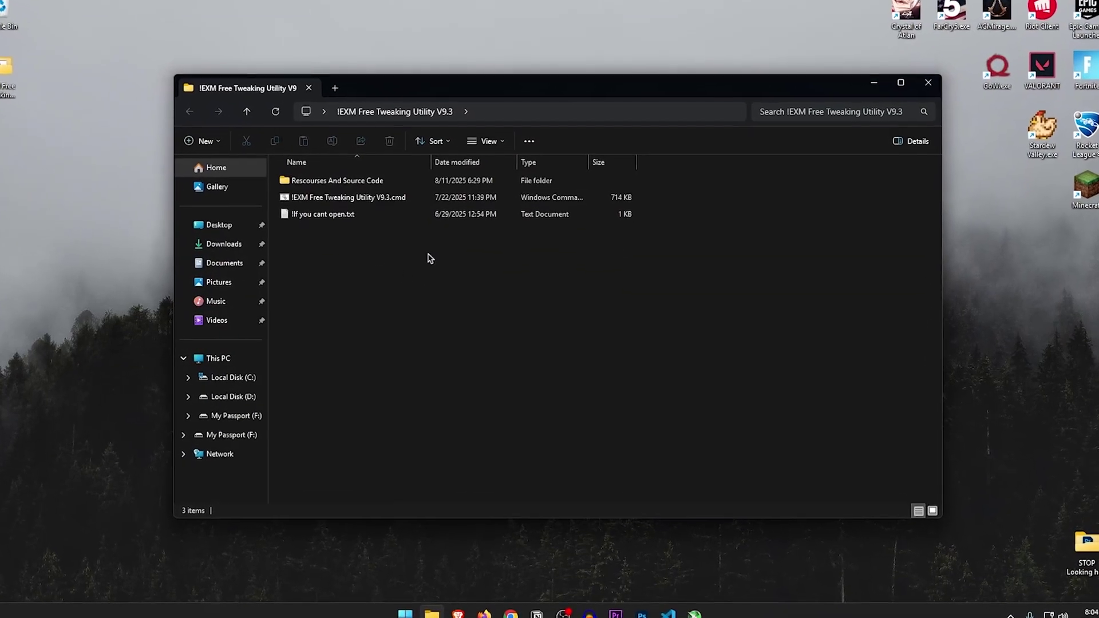
click(351, 198)
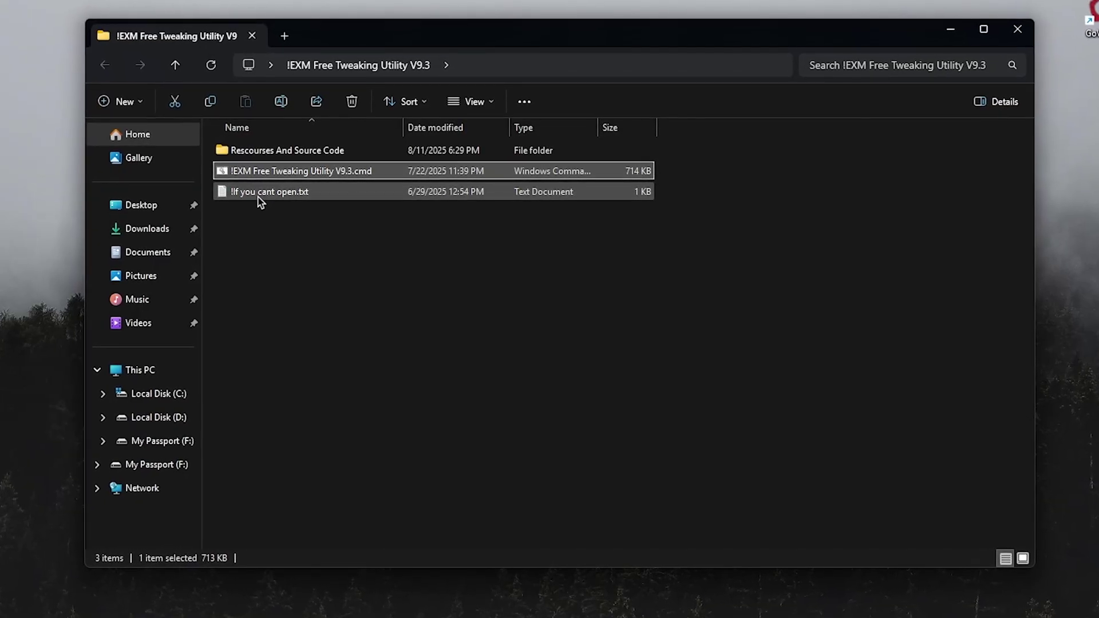
double_click(292, 192)
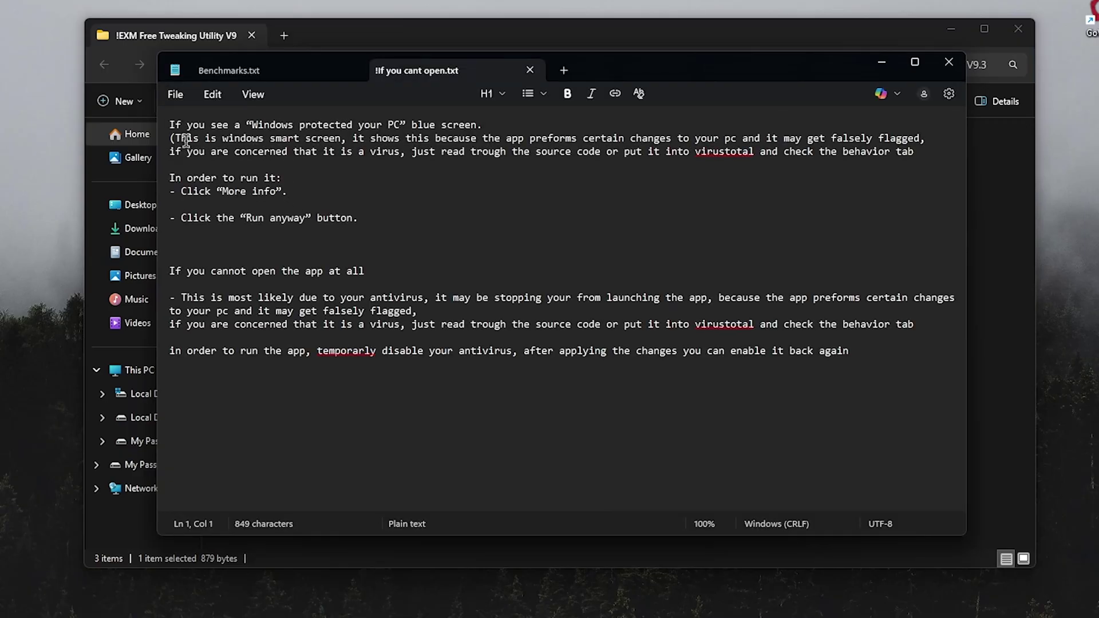
drag(167, 126, 484, 156)
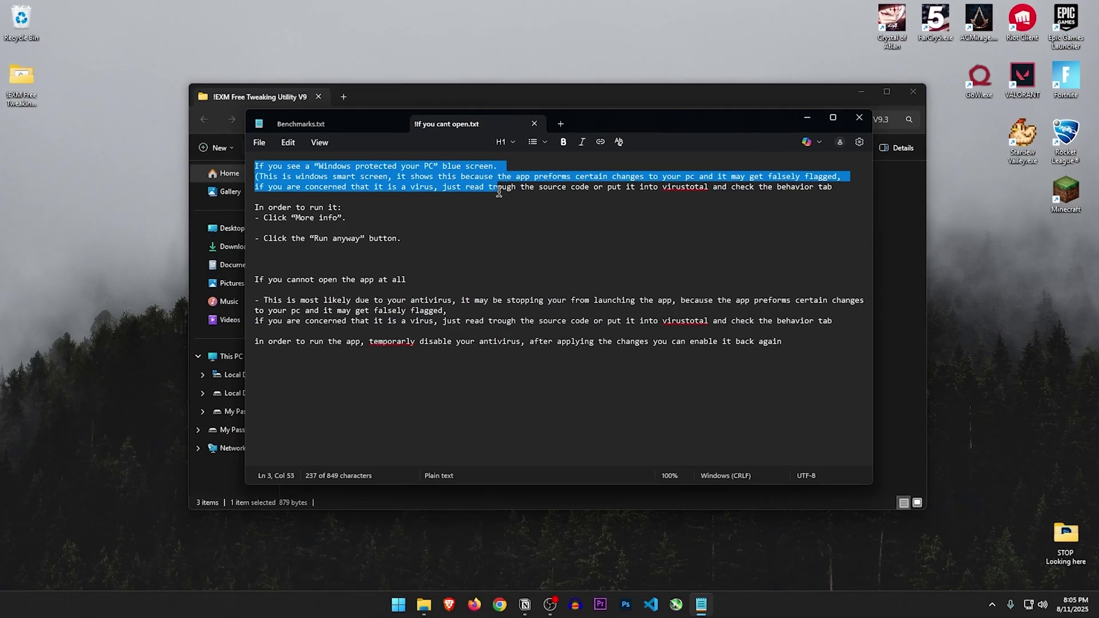
drag(499, 193, 760, 216)
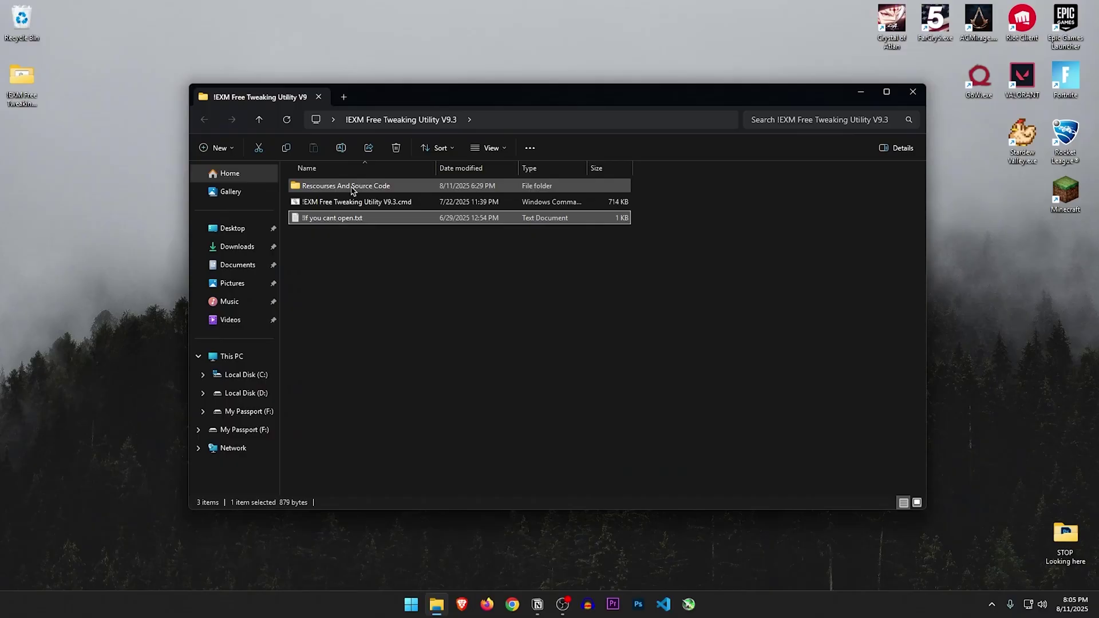
Open Rescourses And Source Code and inspect Autoruns.exe, the NVPI profile and power plan
double_click(347, 186)
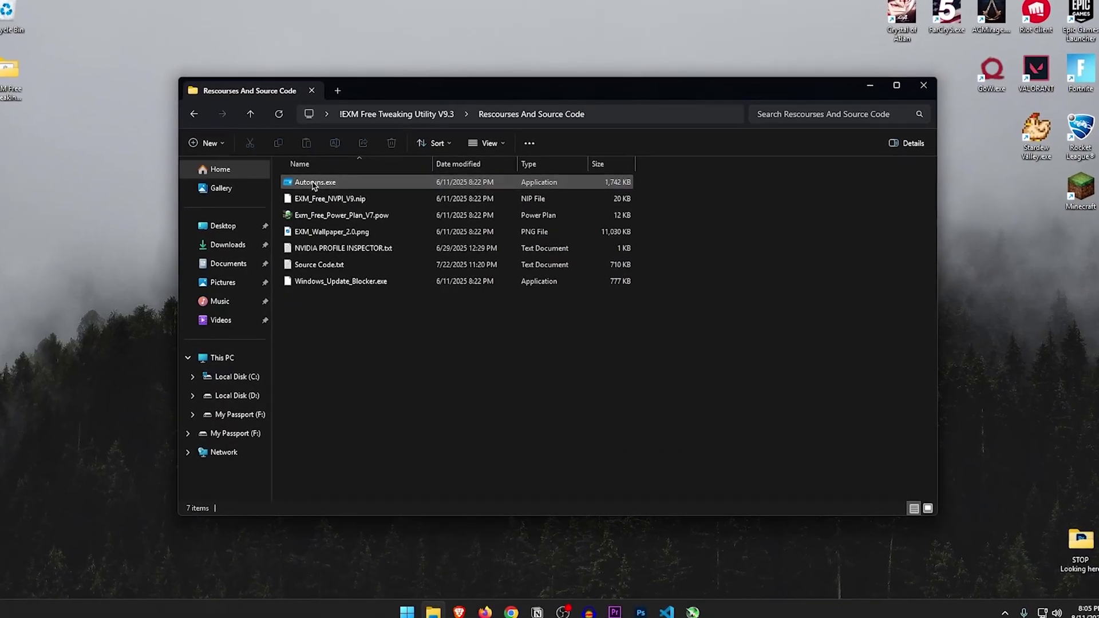
click(342, 184)
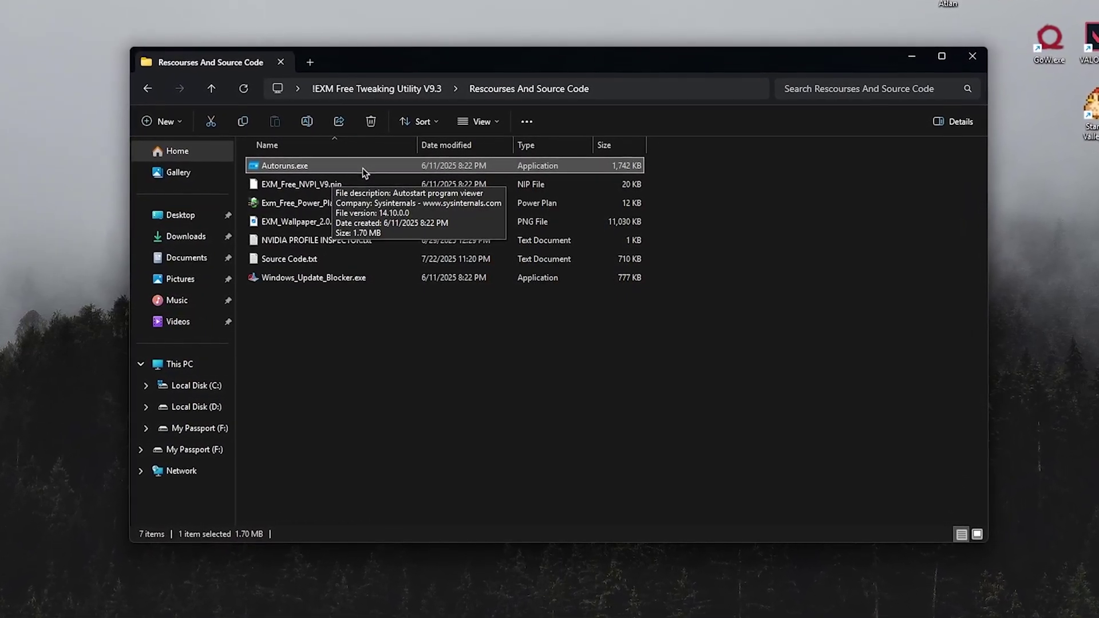
click(296, 188)
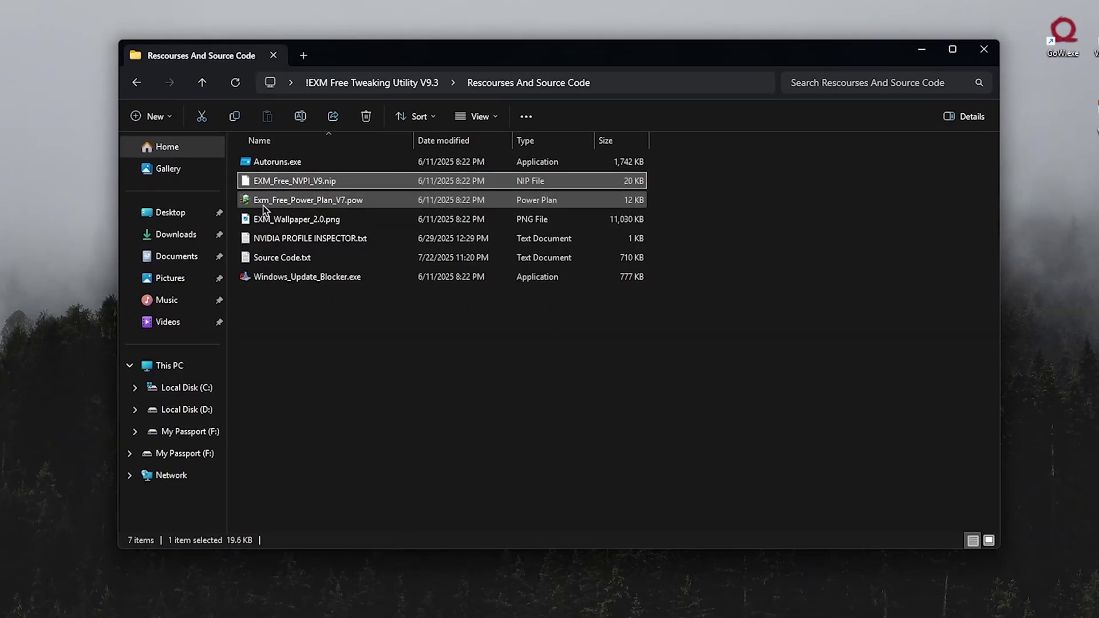
click(285, 201)
Preview EXM_Wallpaper_2.0.png and read through Source Code.txt, closing each afterwards
double_click(303, 220)
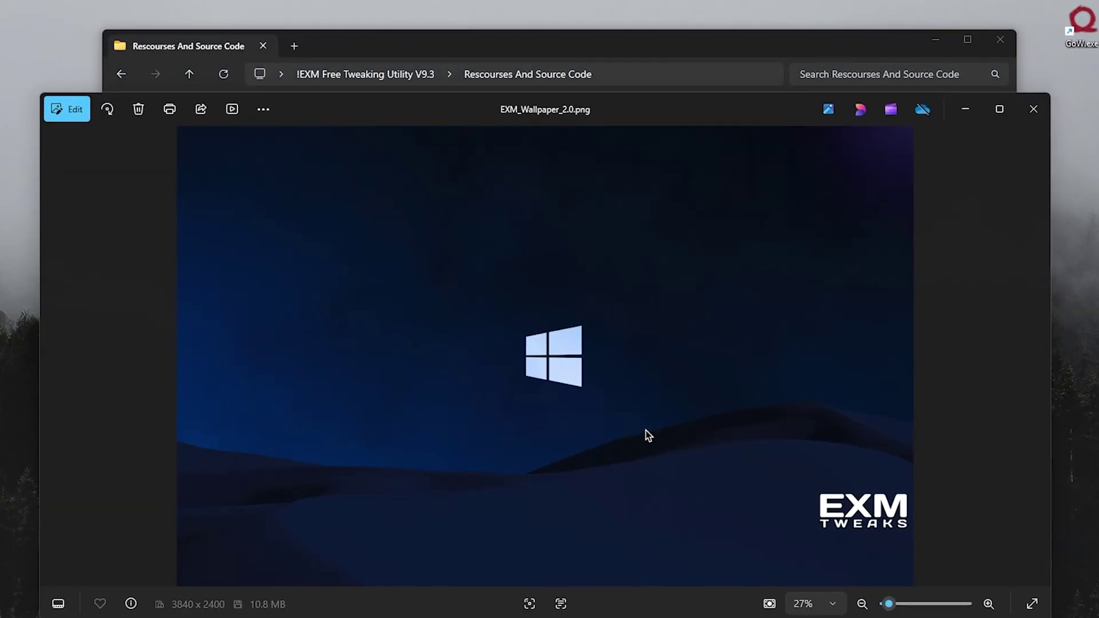
key(alt+F4)
click(303, 239)
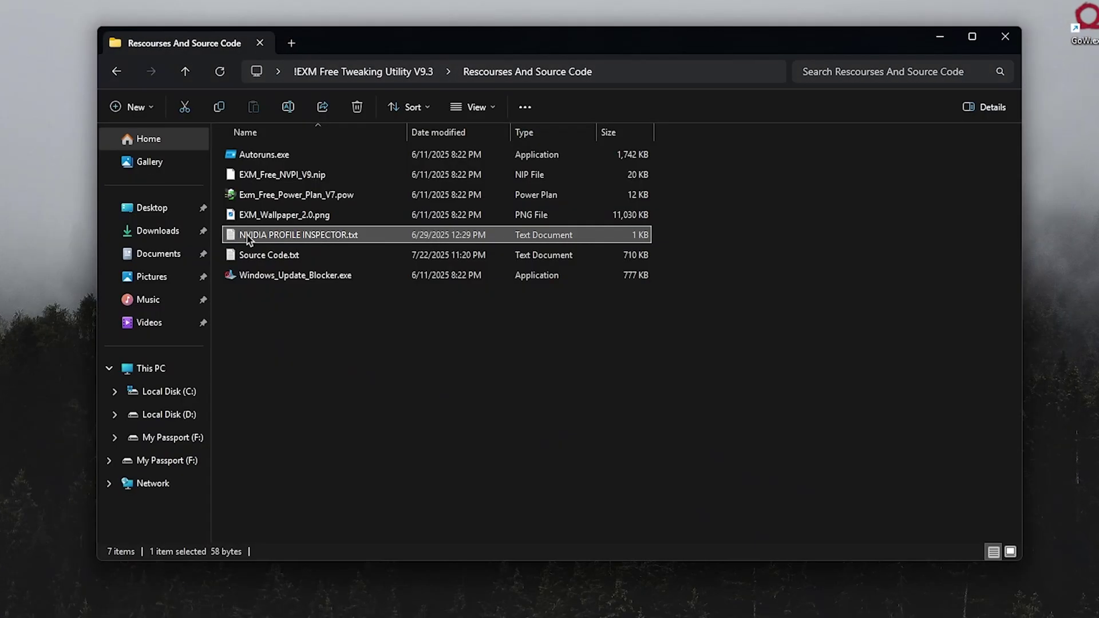
double_click(277, 254)
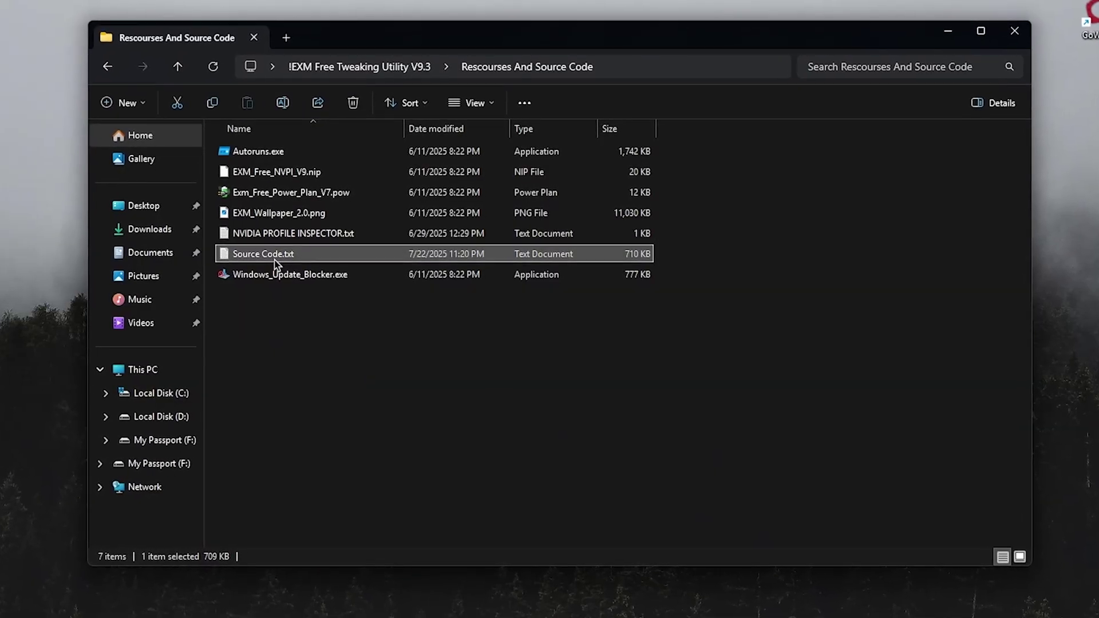
drag(959, 115, 972, 497)
key(alt+F4)
click(252, 276)
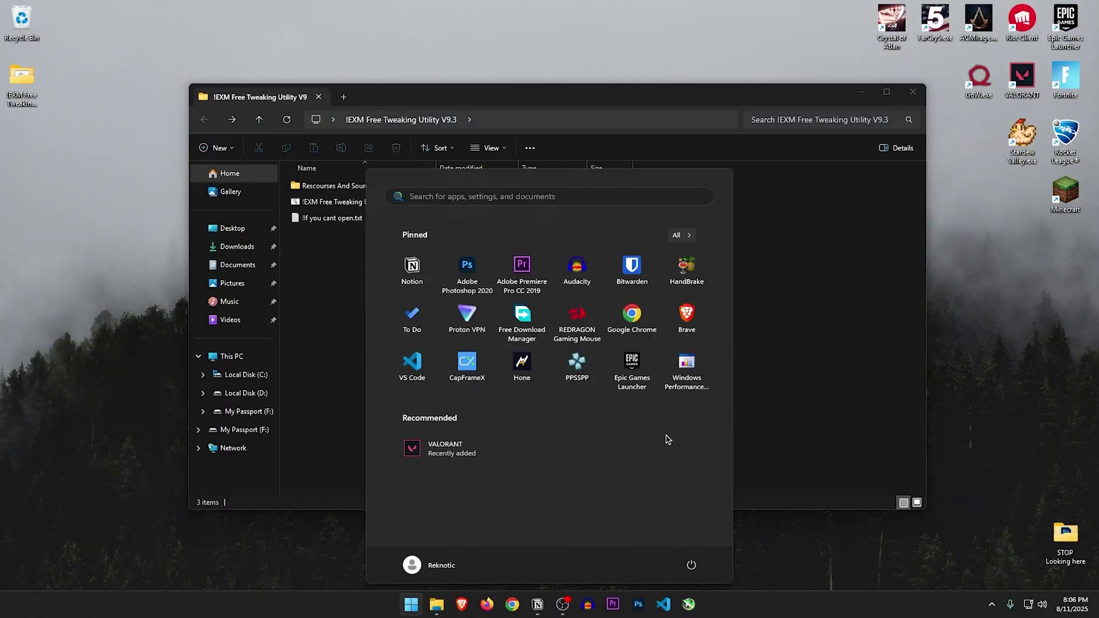
Search 'restore' in Start and create a new restore point described 'before exm'
text(restore)
click(441, 285)
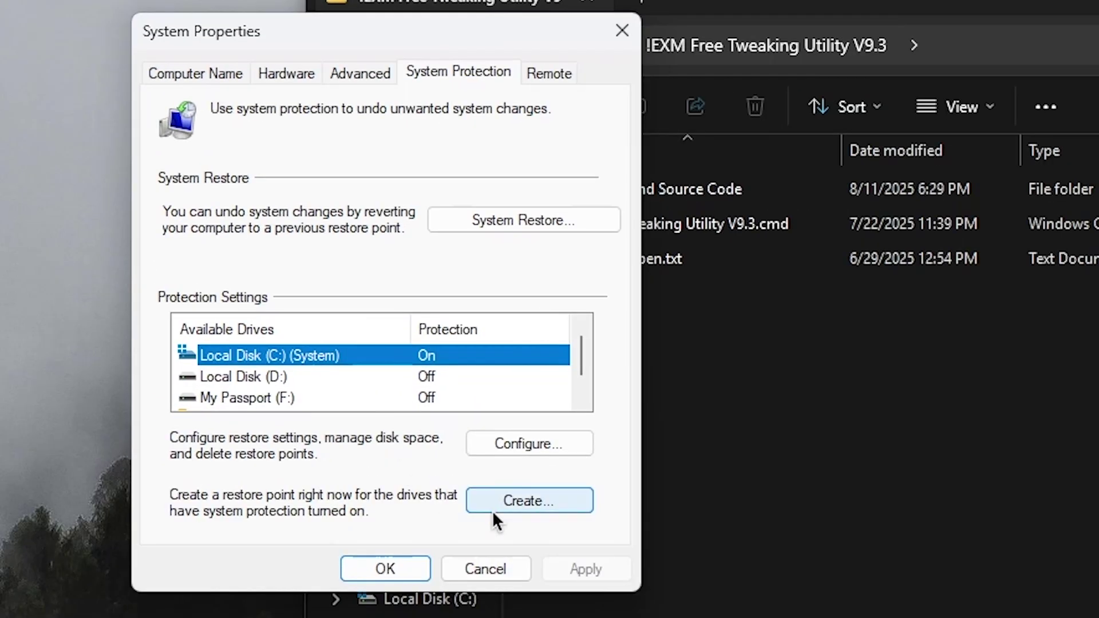
click(289, 326)
text(before exm)
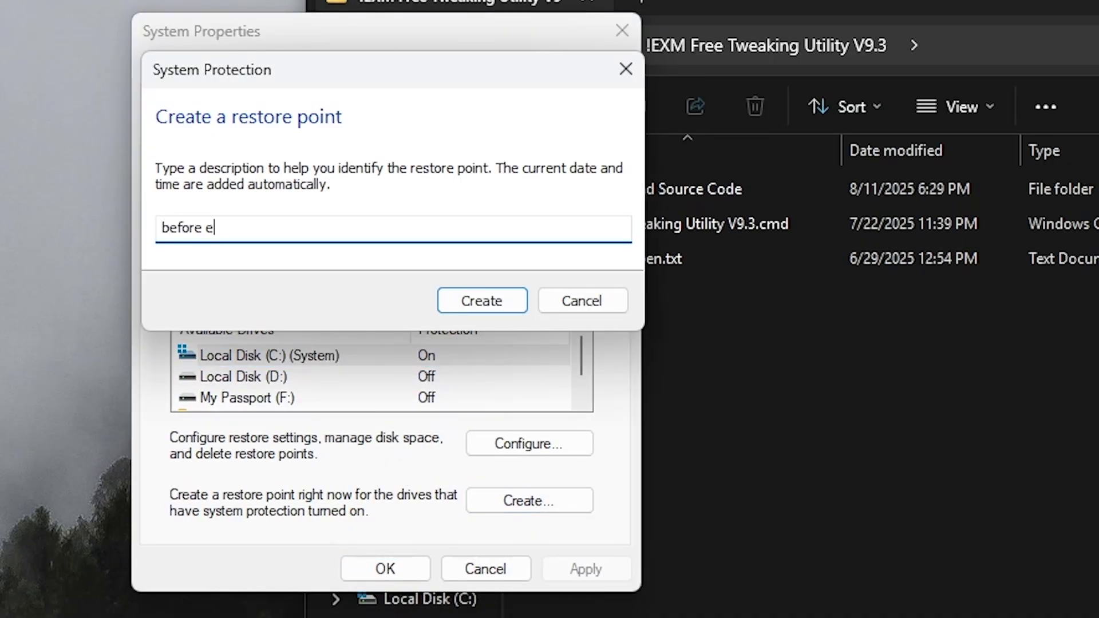
click(469, 309)
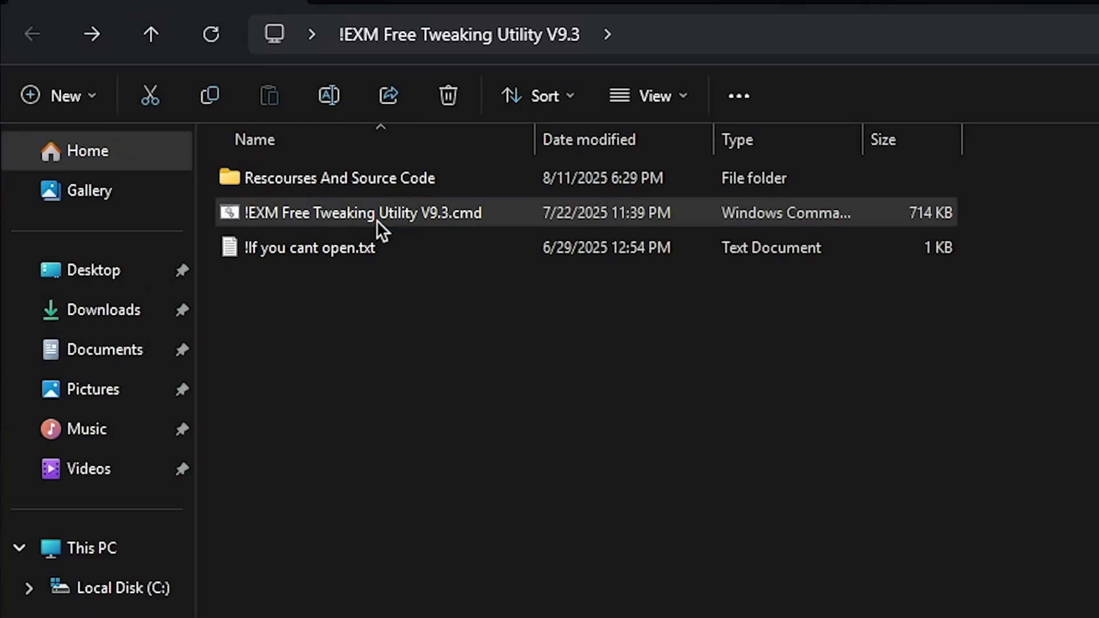
Run the utility's .cmd script as administrator, maximize the console, and pass the WELCOME screen
right_click(364, 209)
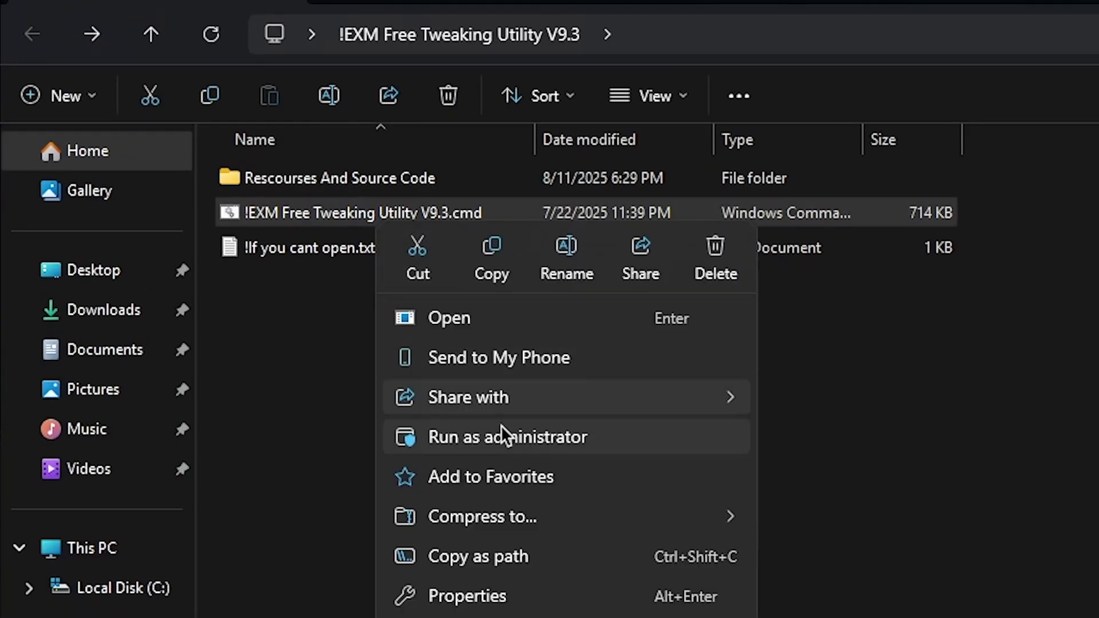
click(514, 438)
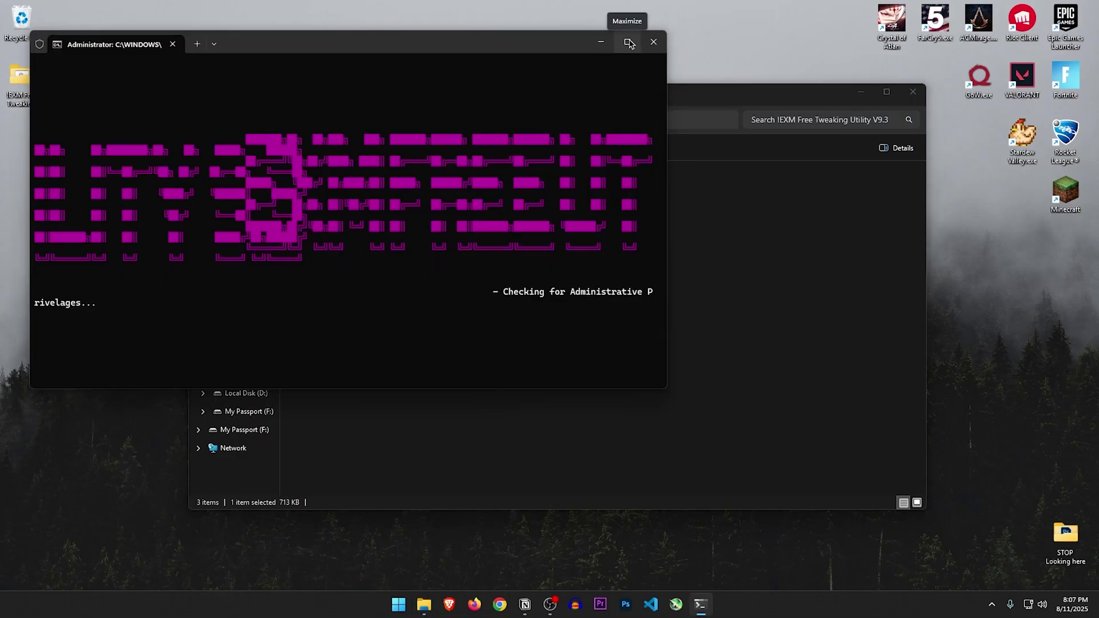
click(626, 40)
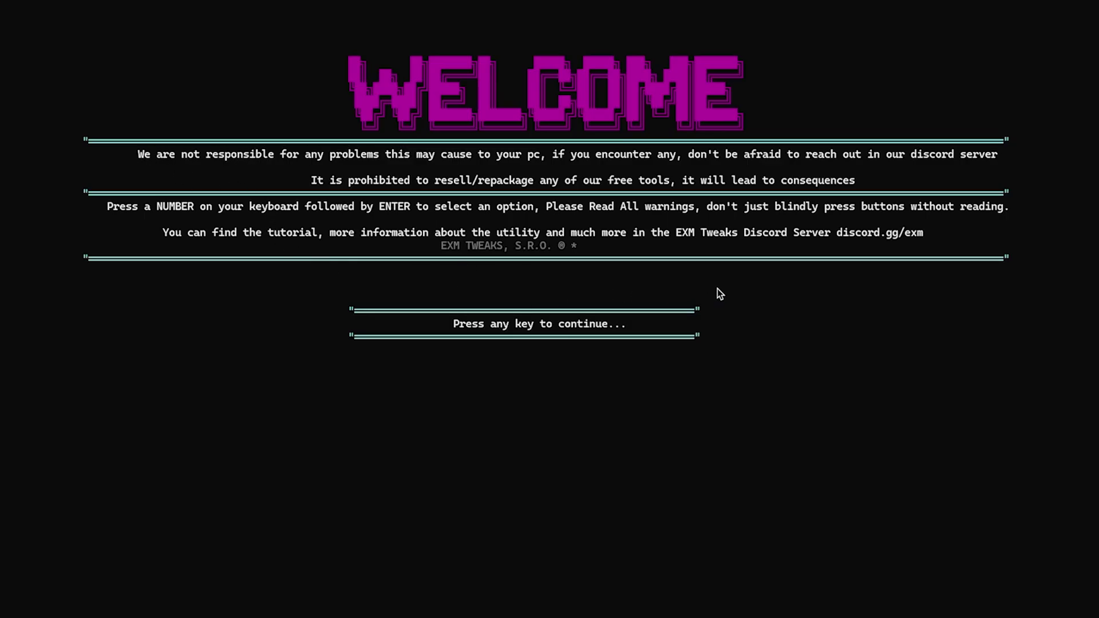
key(Return)
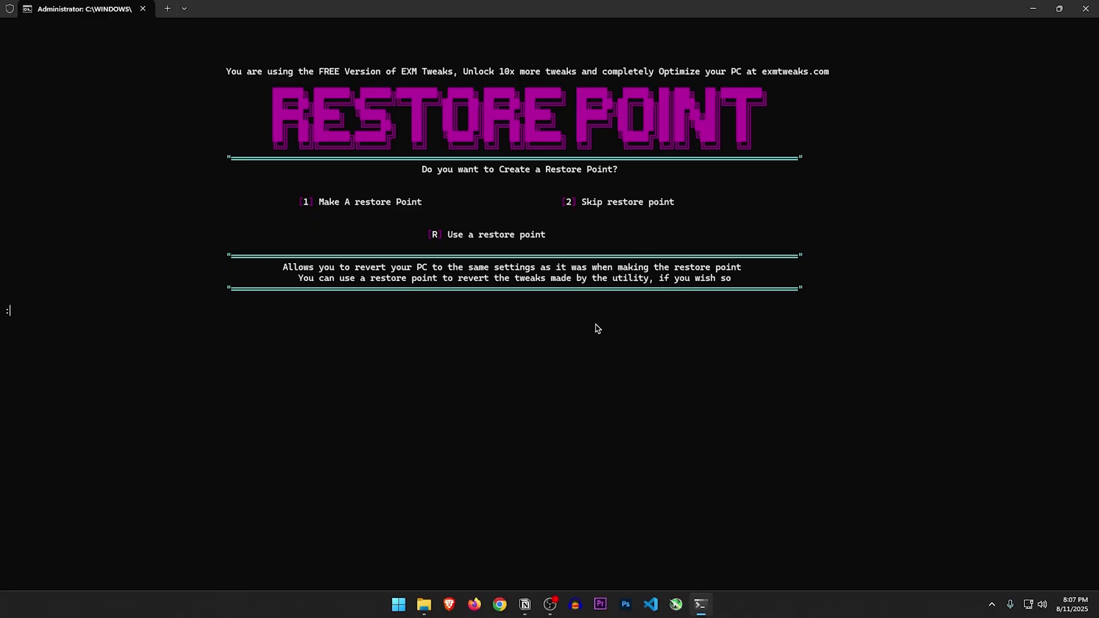
Answer 2 at the restore point prompt, allow the resource download, and continue to the menu
key(2)
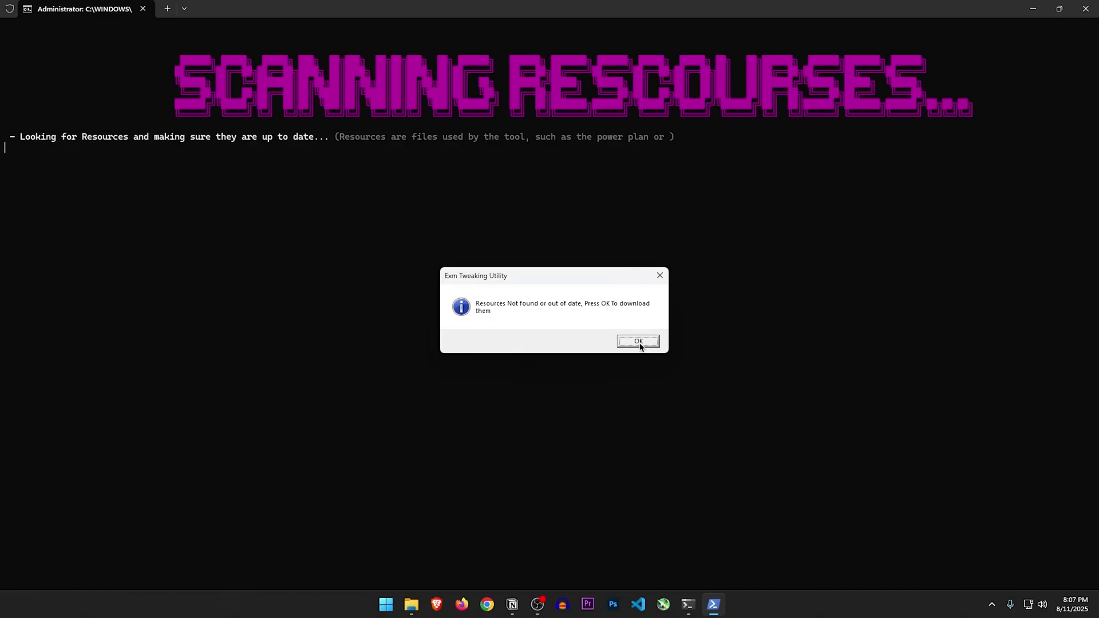
click(639, 342)
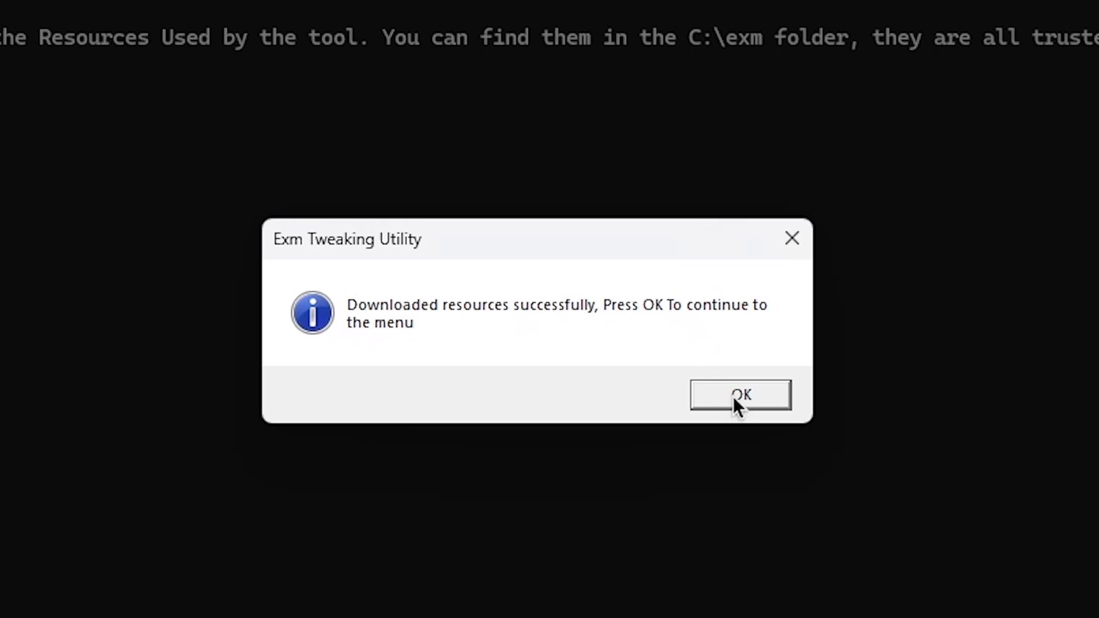
click(745, 402)
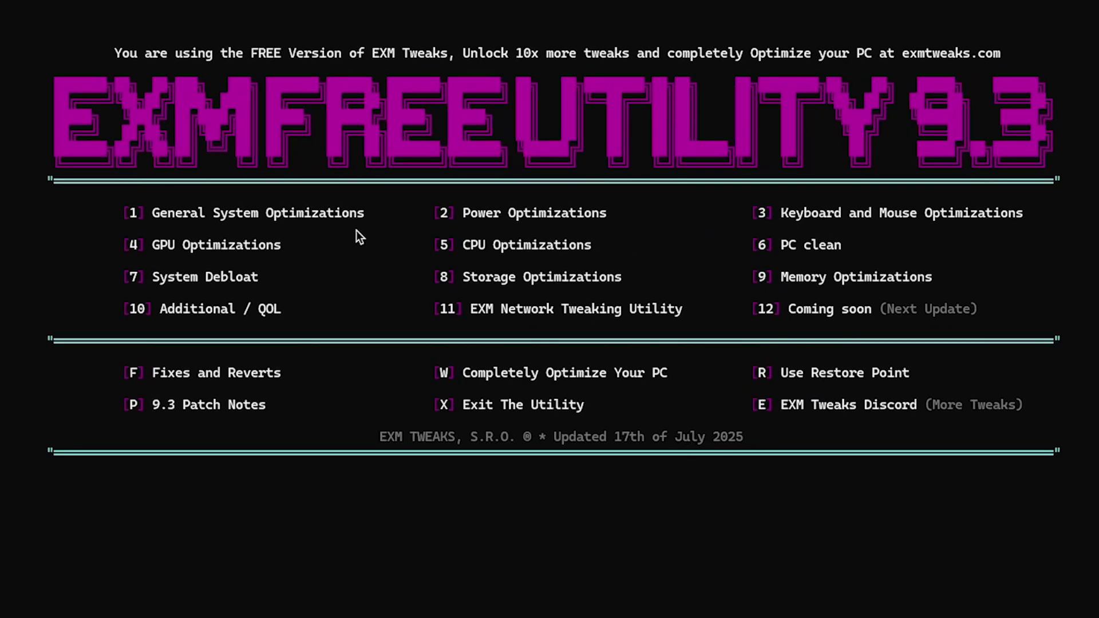
Choose option 1 General System Optimizations and apply the General Registry and Windows Optimizations
text(1)
key(Return)
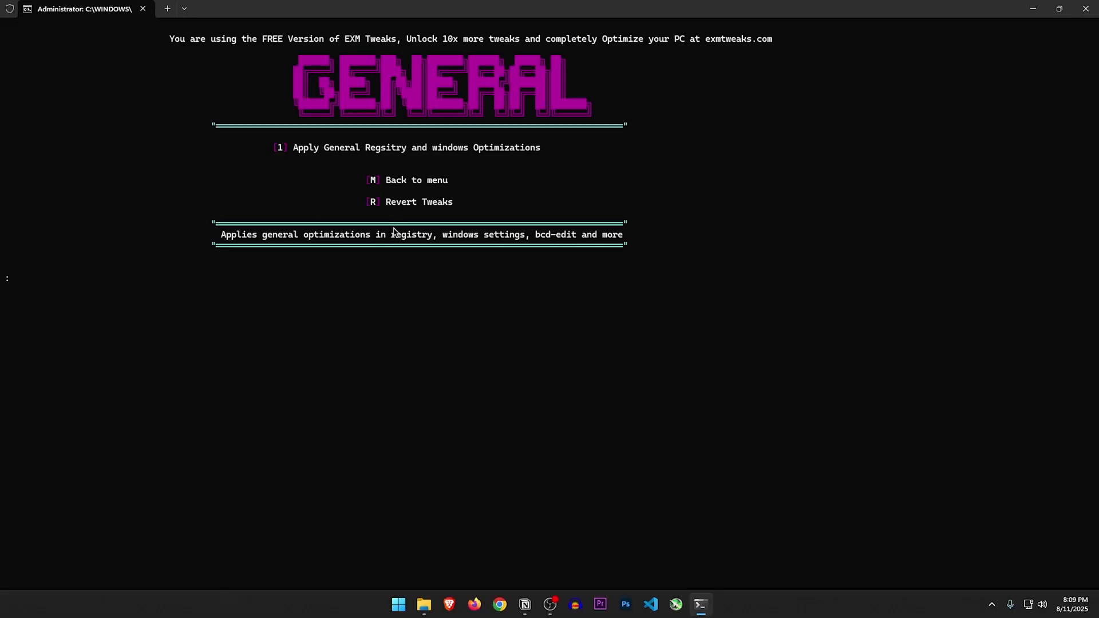
key(Return)
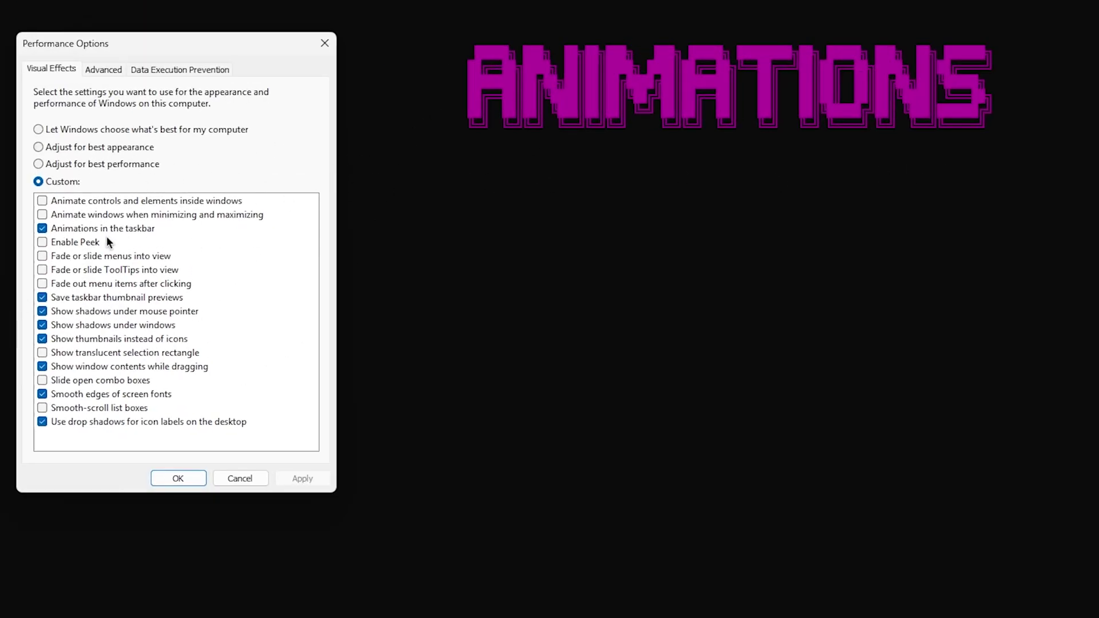
Uncheck taskbar animations, thumbnail previews, pointer and window shadows, and icon label shadows, then apply
click(42, 228)
click(42, 297)
click(42, 325)
click(42, 311)
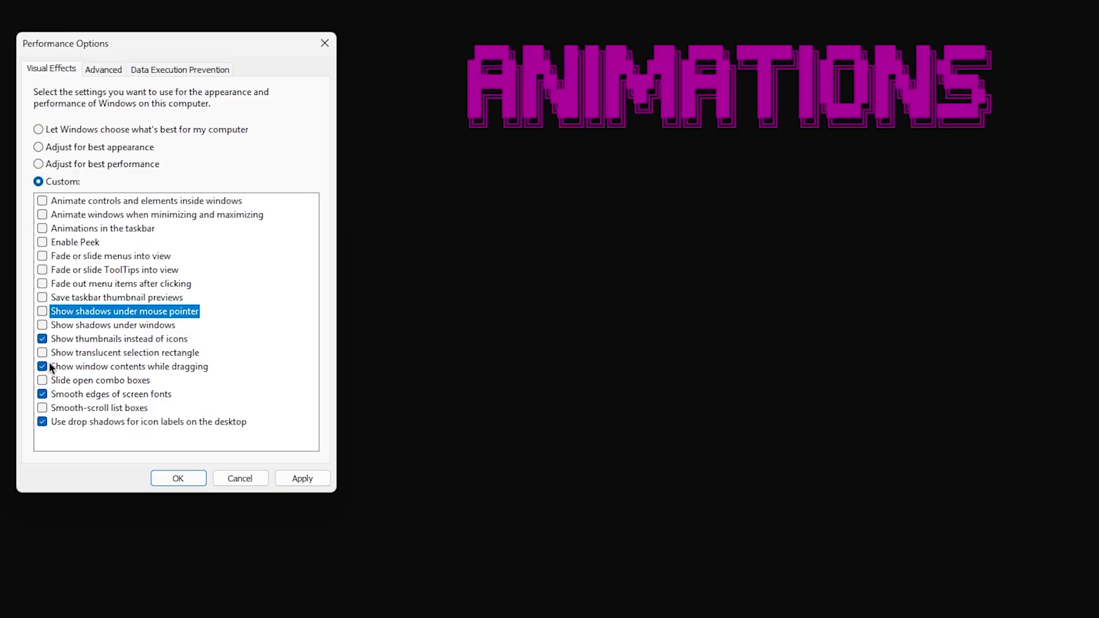
click(42, 421)
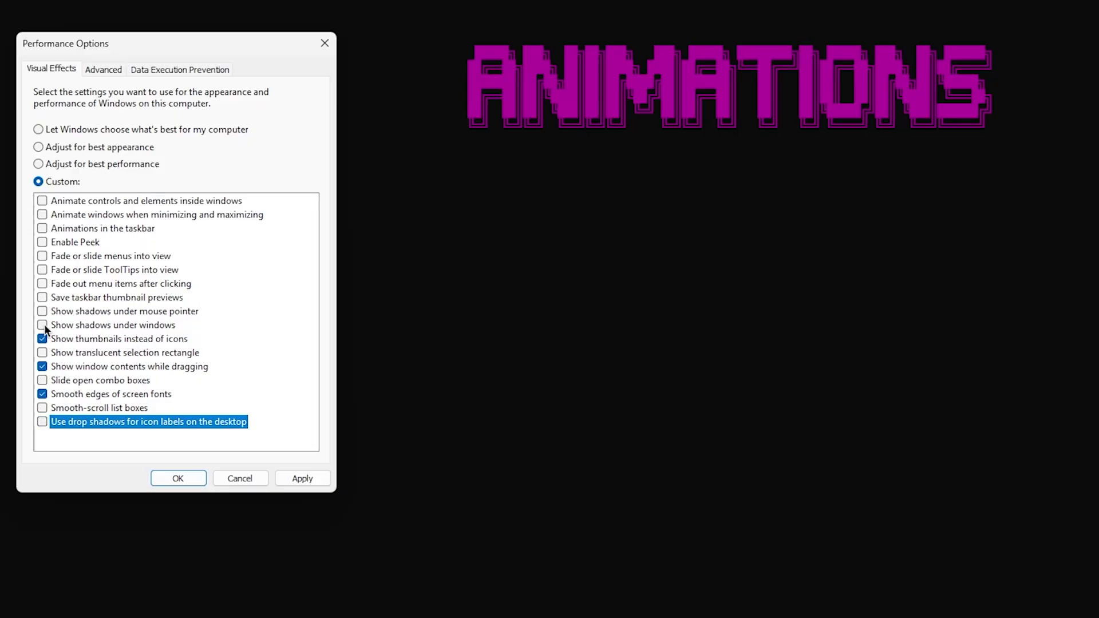
click(303, 478)
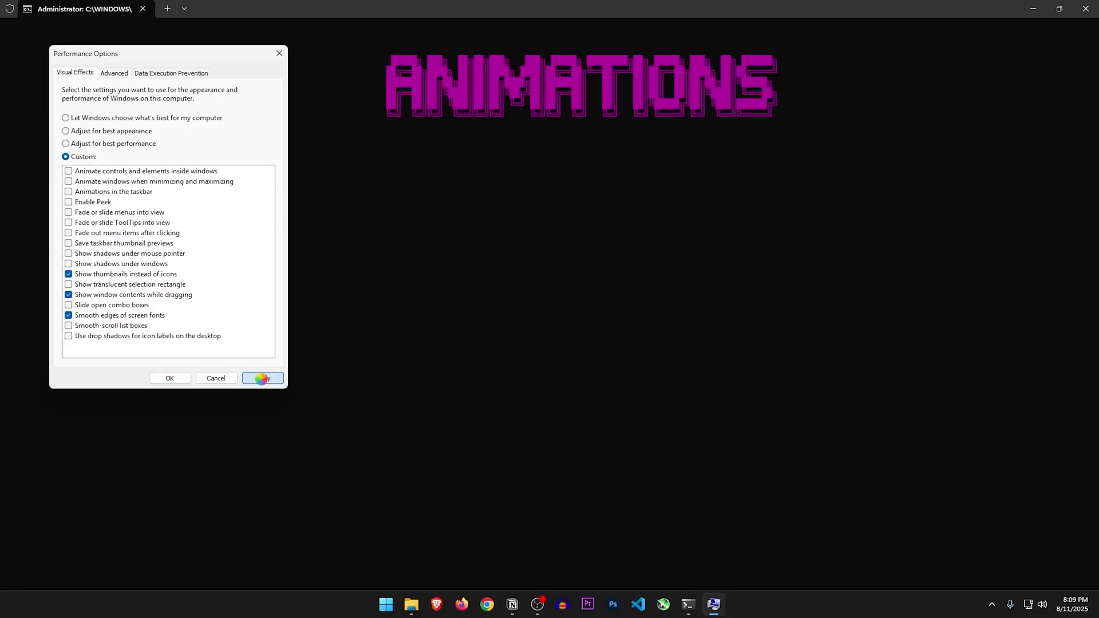
click(155, 387)
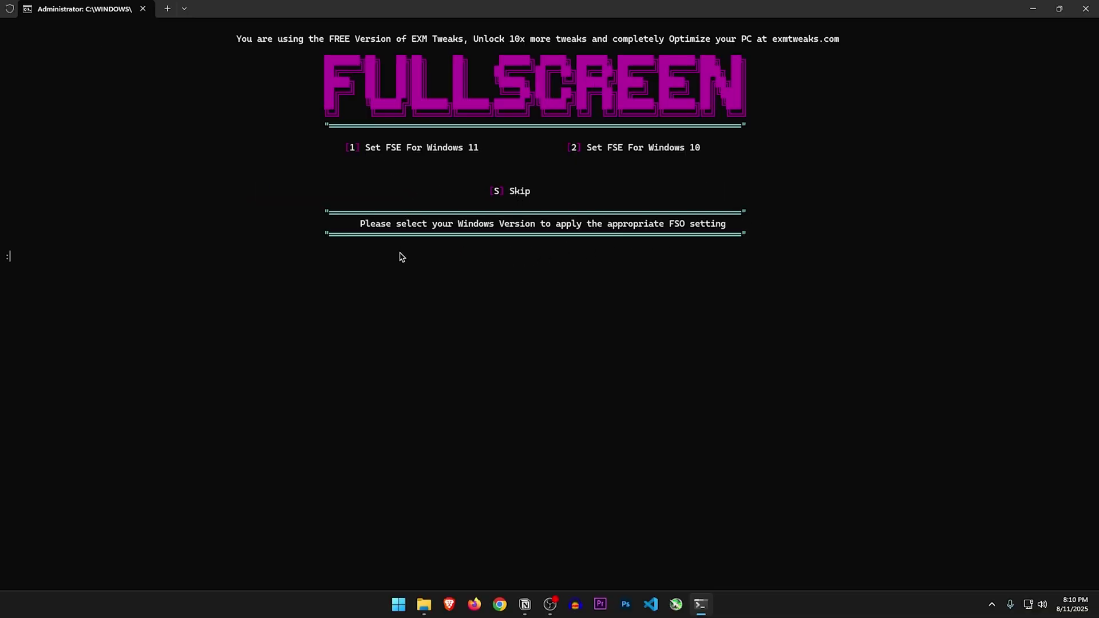
Apply the Windows 11 fullscreen setting and enable Game Mode
key(Return)
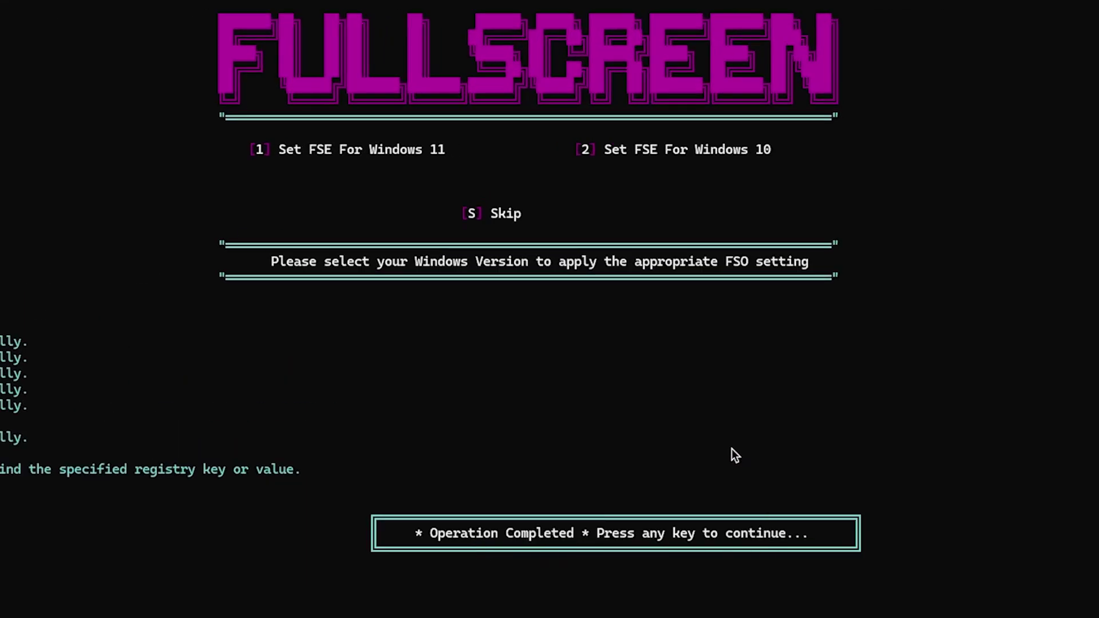
key(Return)
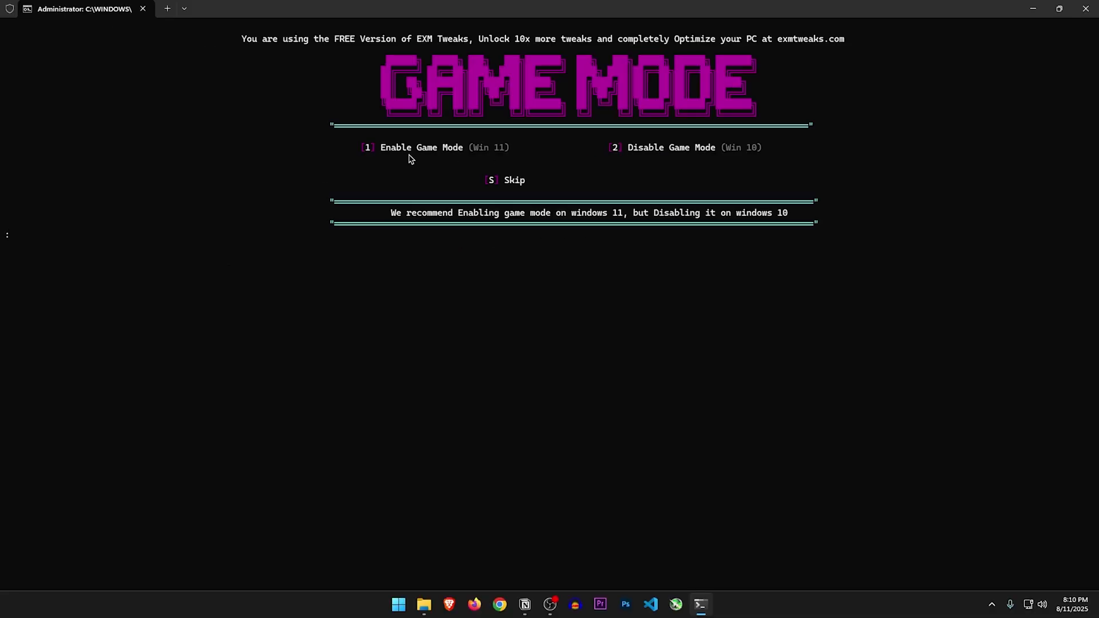
key(Return)
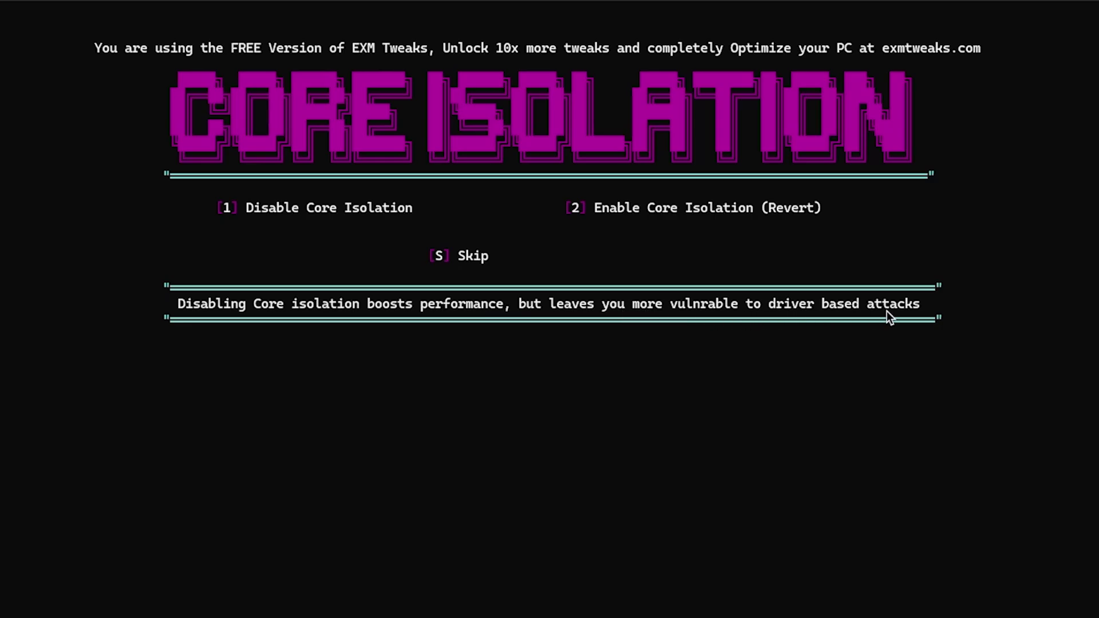
Run Core Isolation option 1 and return to the main optimization menu
text(1)
key(Return)
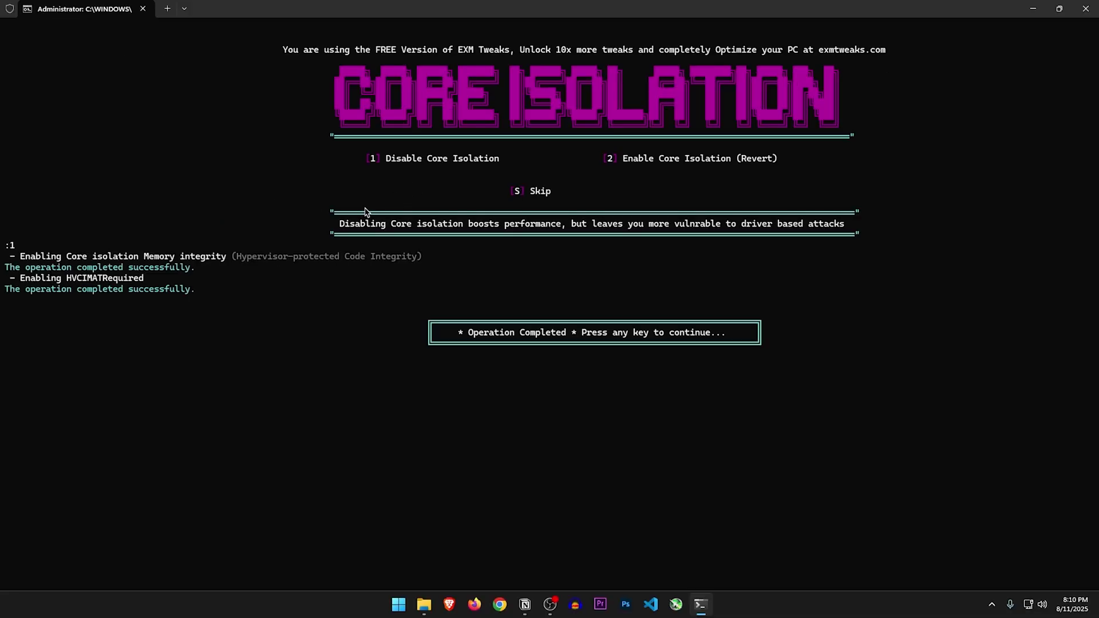
key(Return)
drag(520, 164, 611, 163)
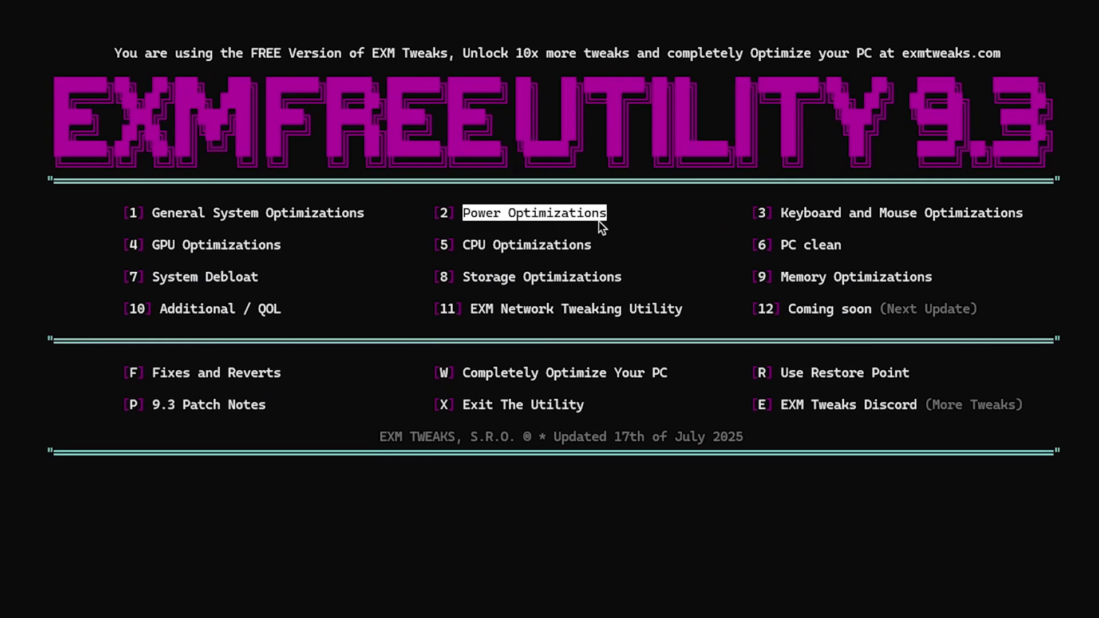
Open Power Optimizations, acknowledge the overheating warning, and activate EXM Free Power Plan V7
text(2)
key(Return)
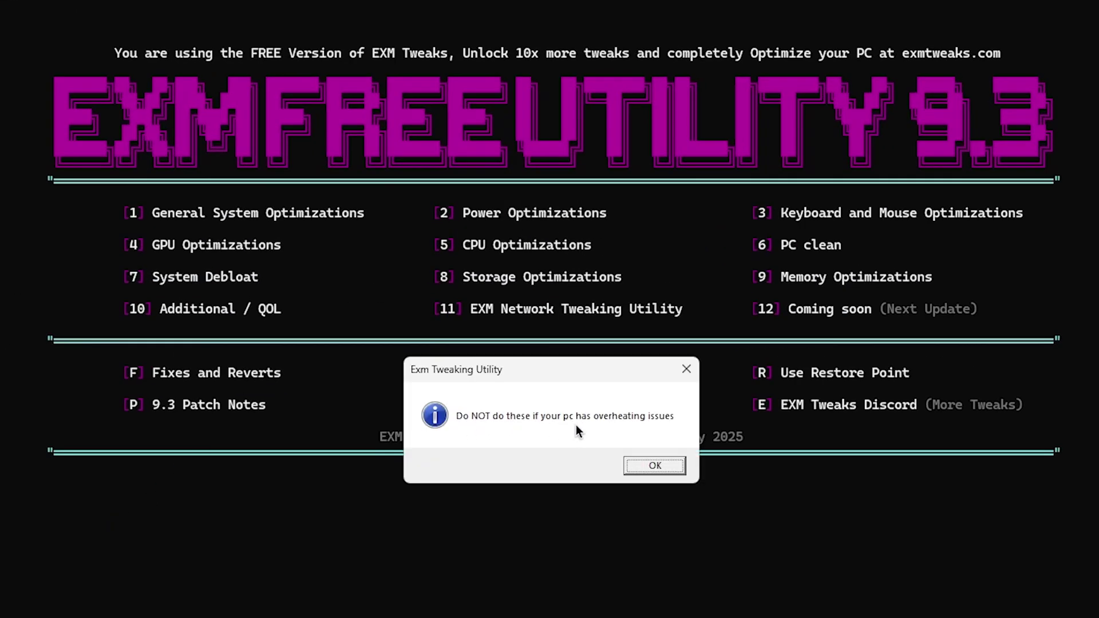
click(667, 469)
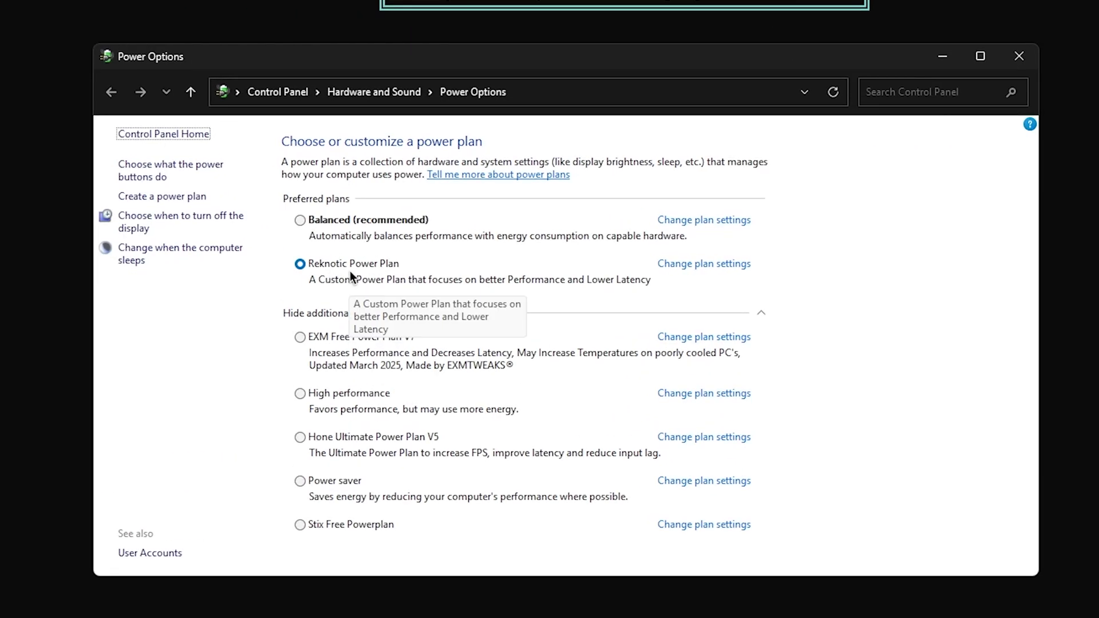
click(302, 339)
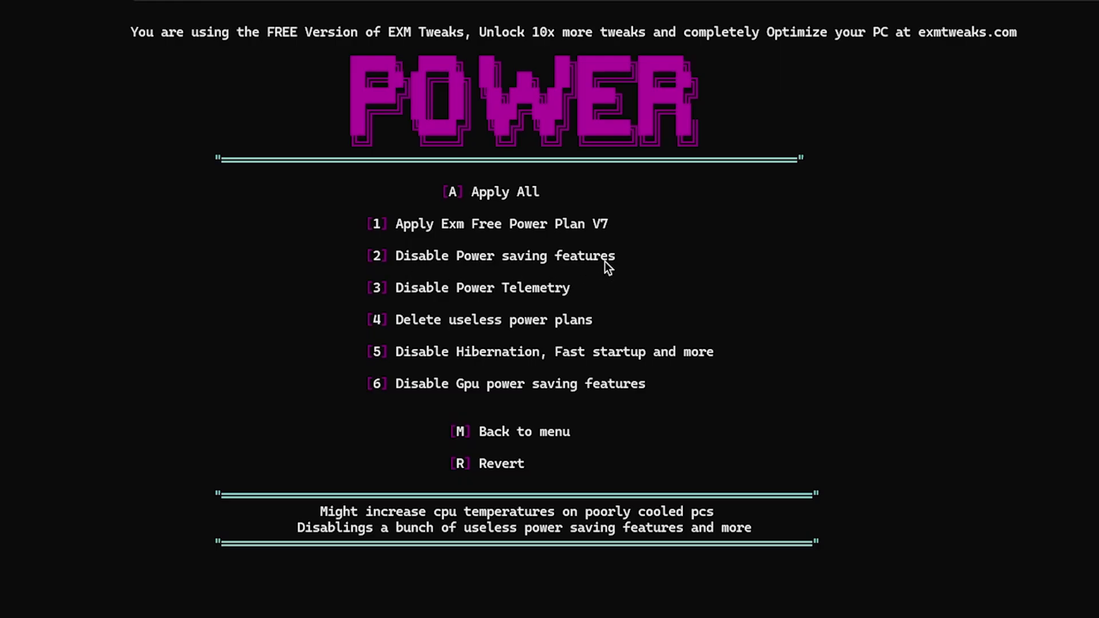
Run power options 2, 3, 5 and 6 to disable power saving, telemetry, hibernation and GPU power saving
key(2)
key(3)
text(5)
key(Return)
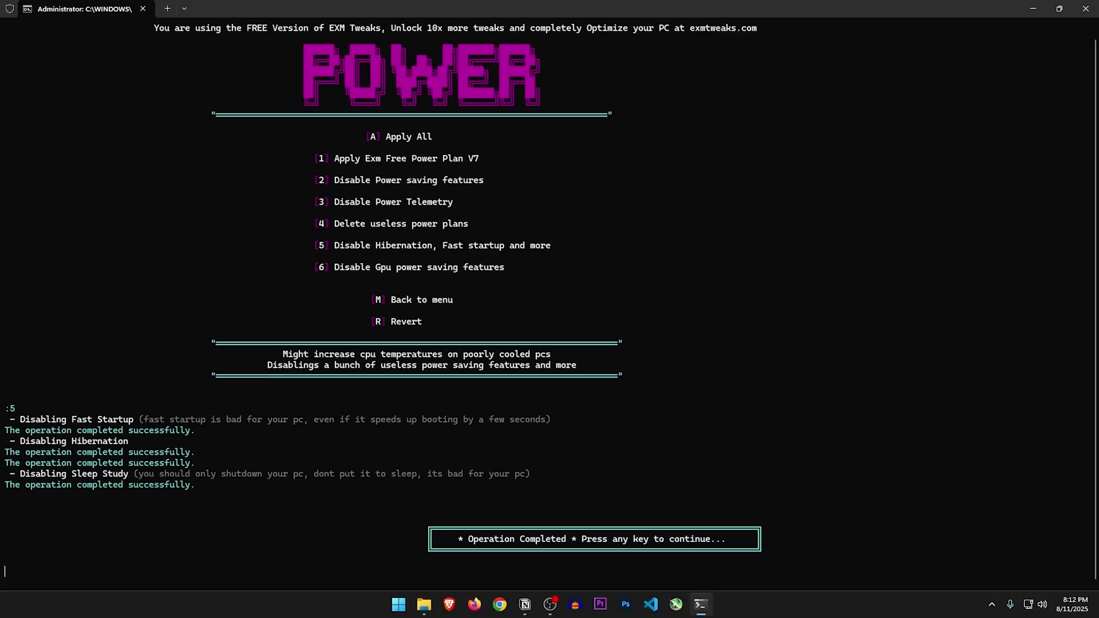
key(Return)
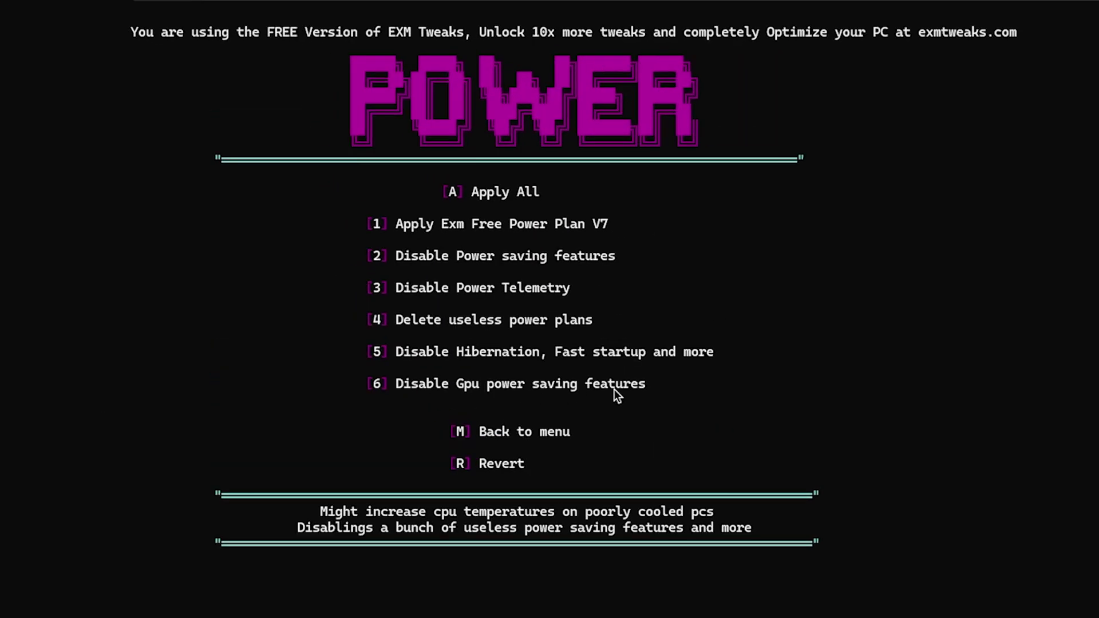
text(6)
key(Return)
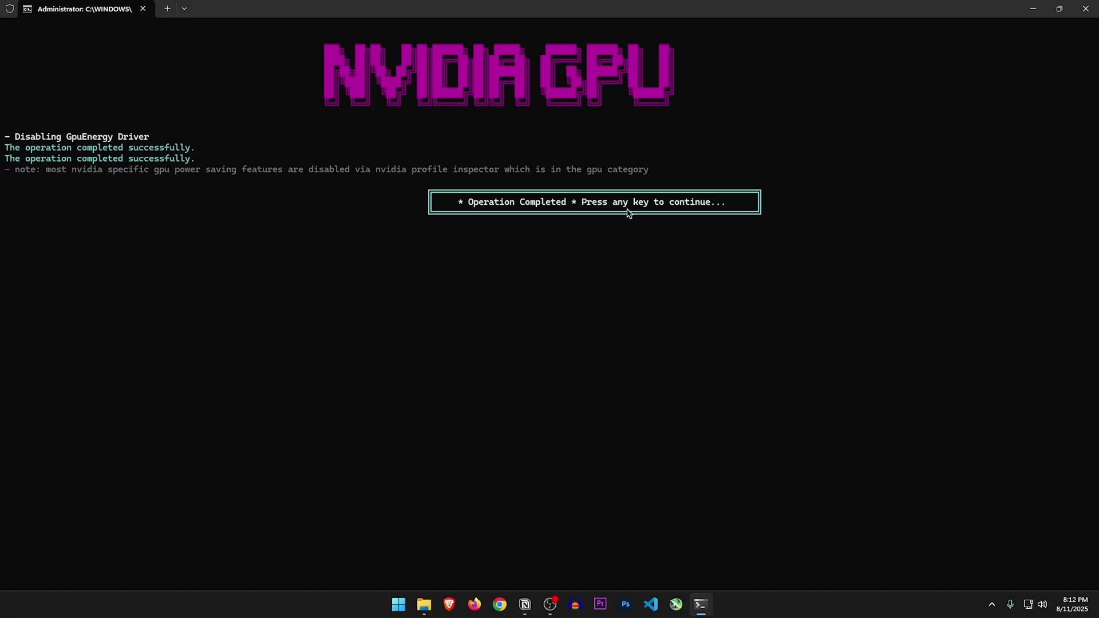
key(Return)
drag(707, 244, 869, 243)
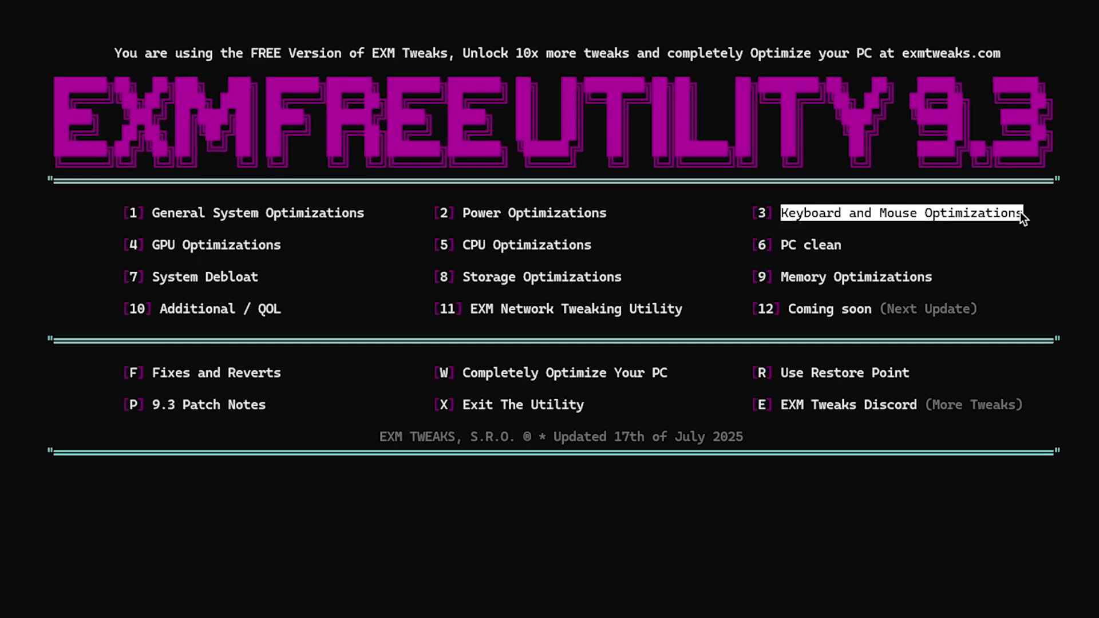
Open Keyboard and Mouse Optimizations and apply the KBM registry optimizations (option 1)
text(3)
key(Return)
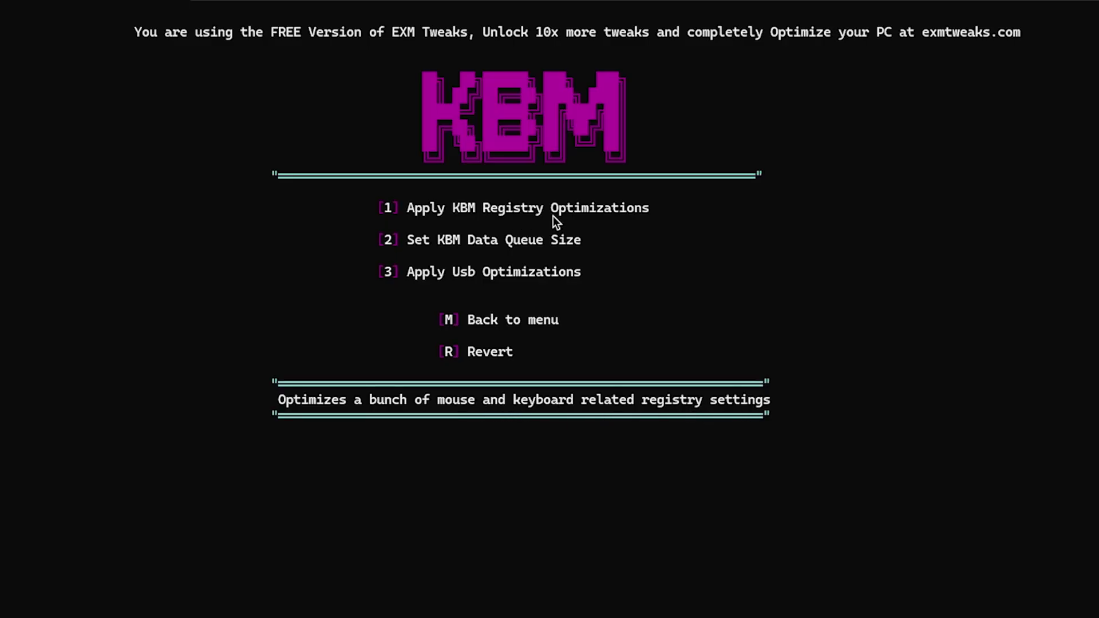
text(1)
key(Return)
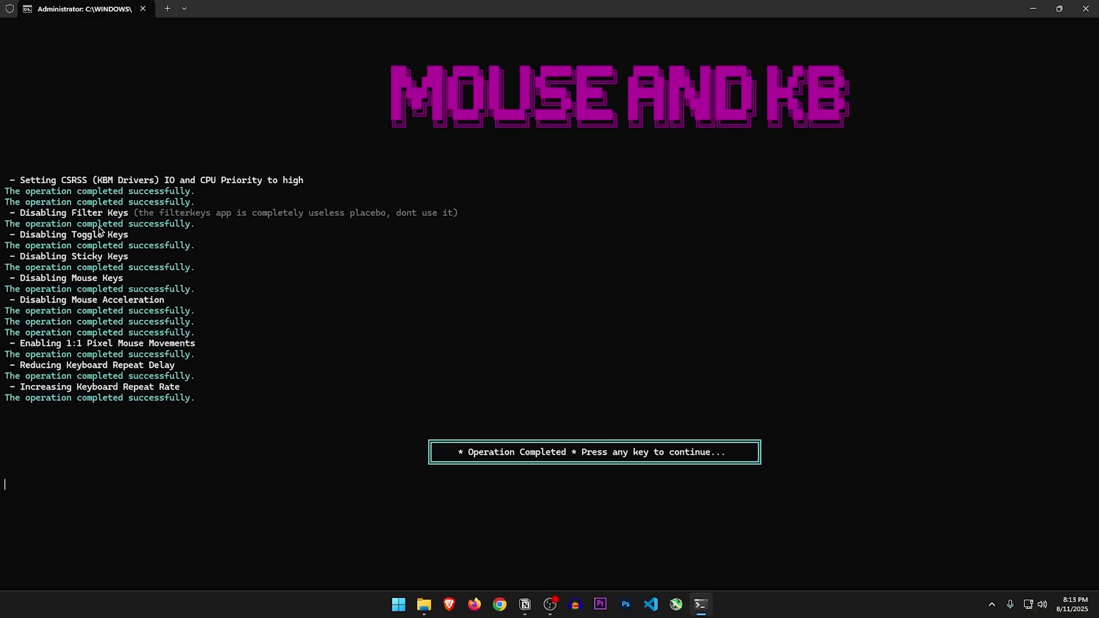
key(Return)
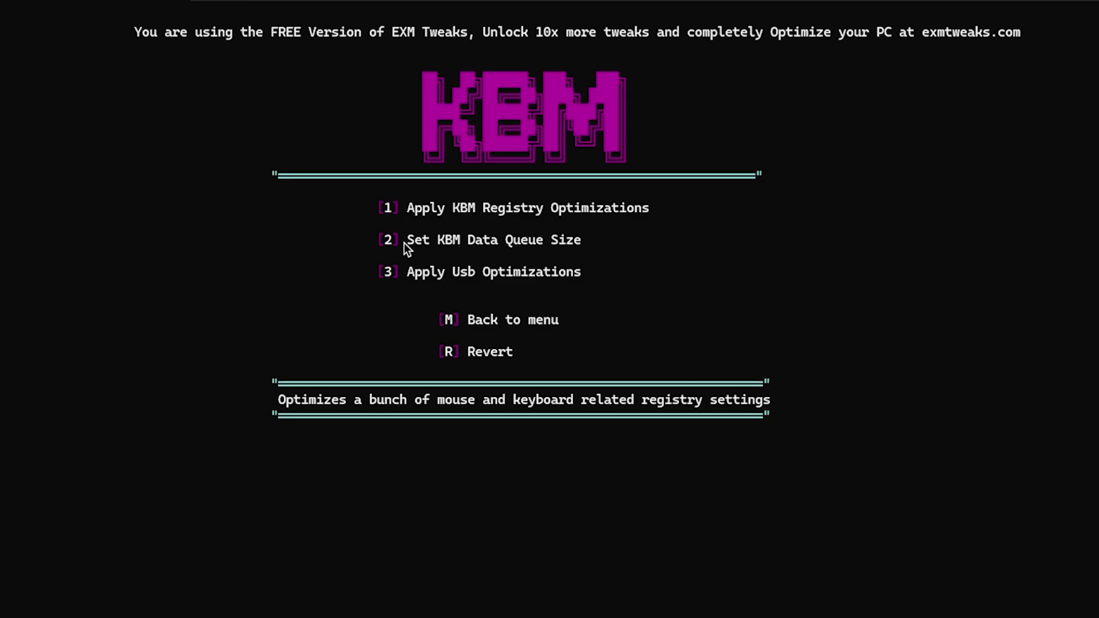
Set the KBM data queue size to 22 and apply the USB optimizations
text(2)
key(Return)
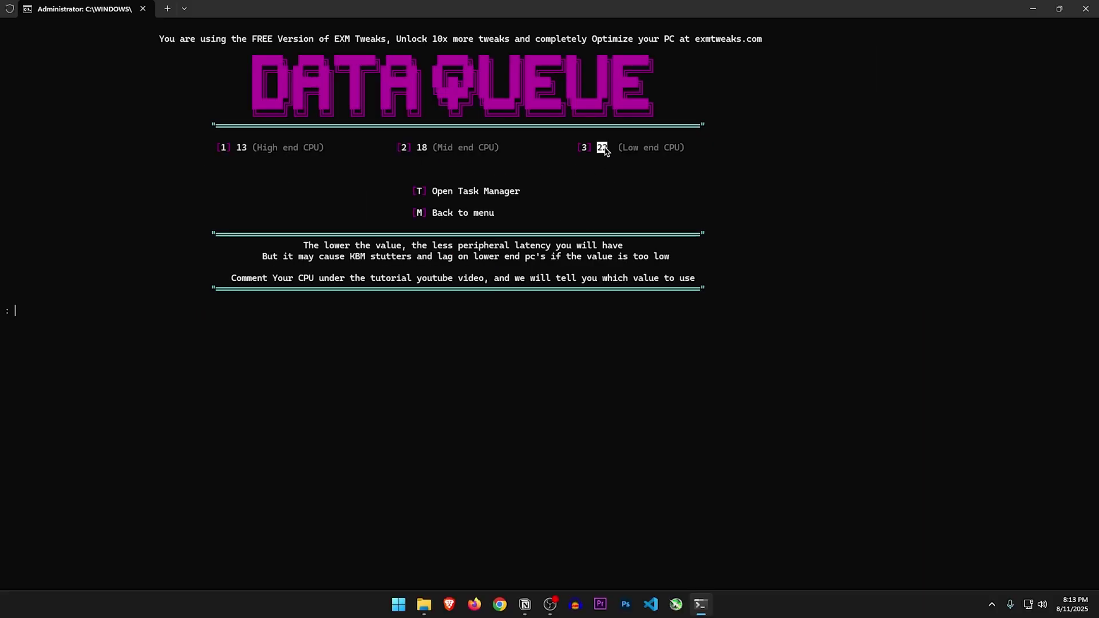
text(3)
key(Return)
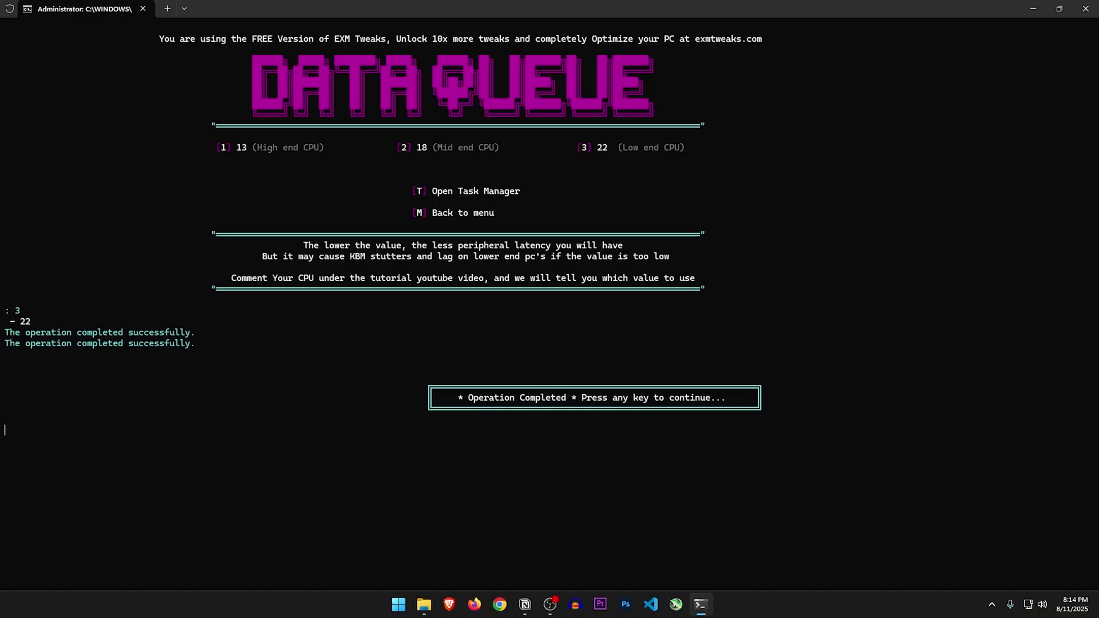
key(Return)
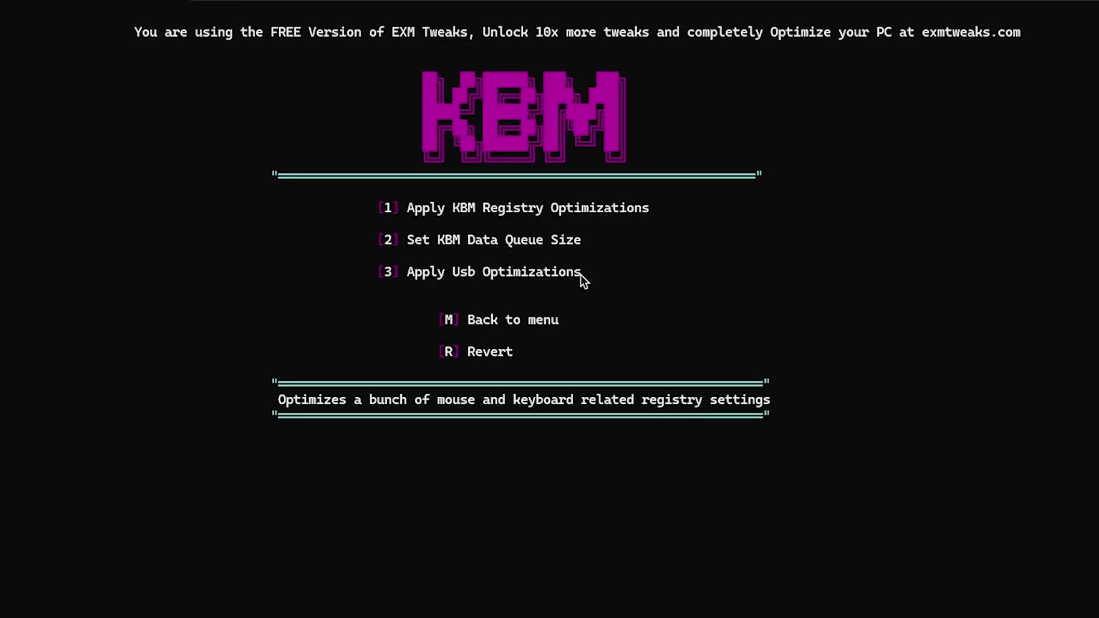
text(3)
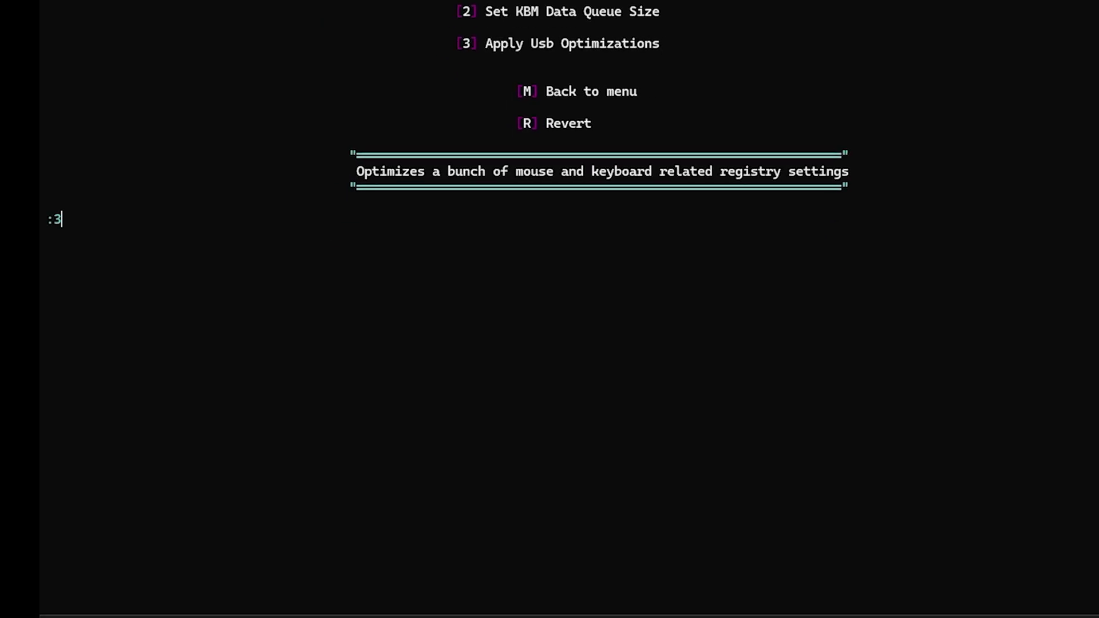
key(Return)
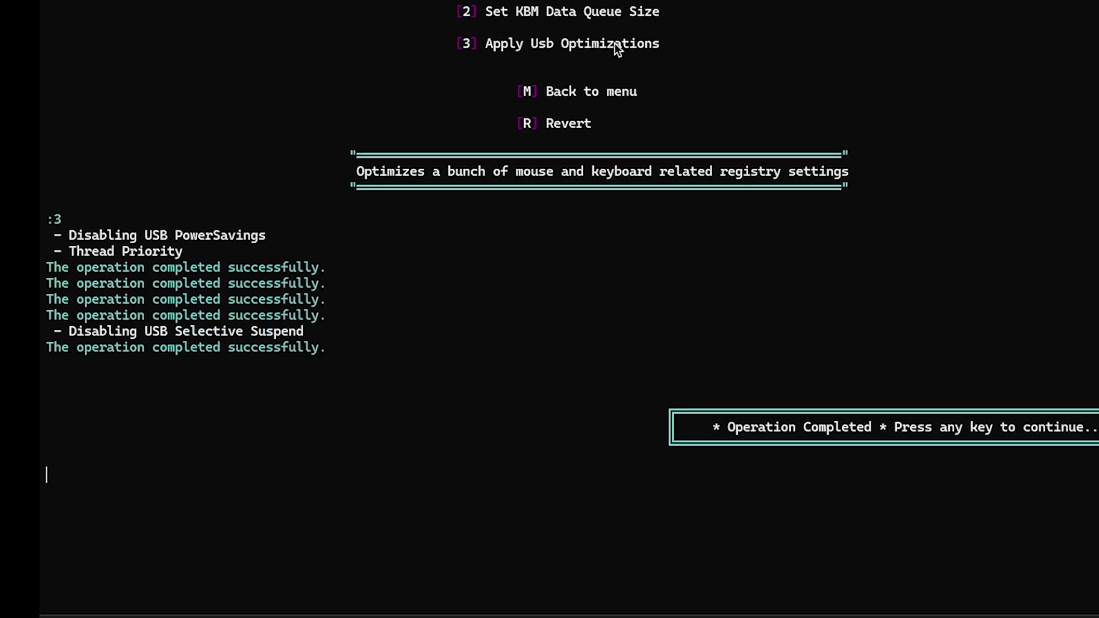
Apply the AMD GPU optimizations from the Other GPU Brands options (4, G)
key(Return)
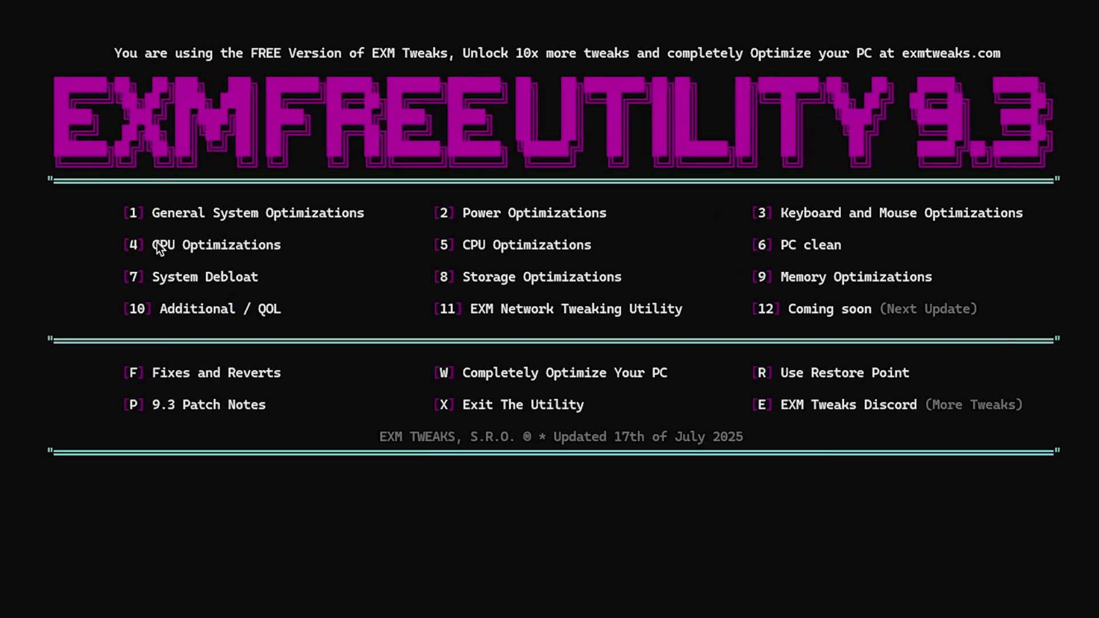
text(4)
key(Return)
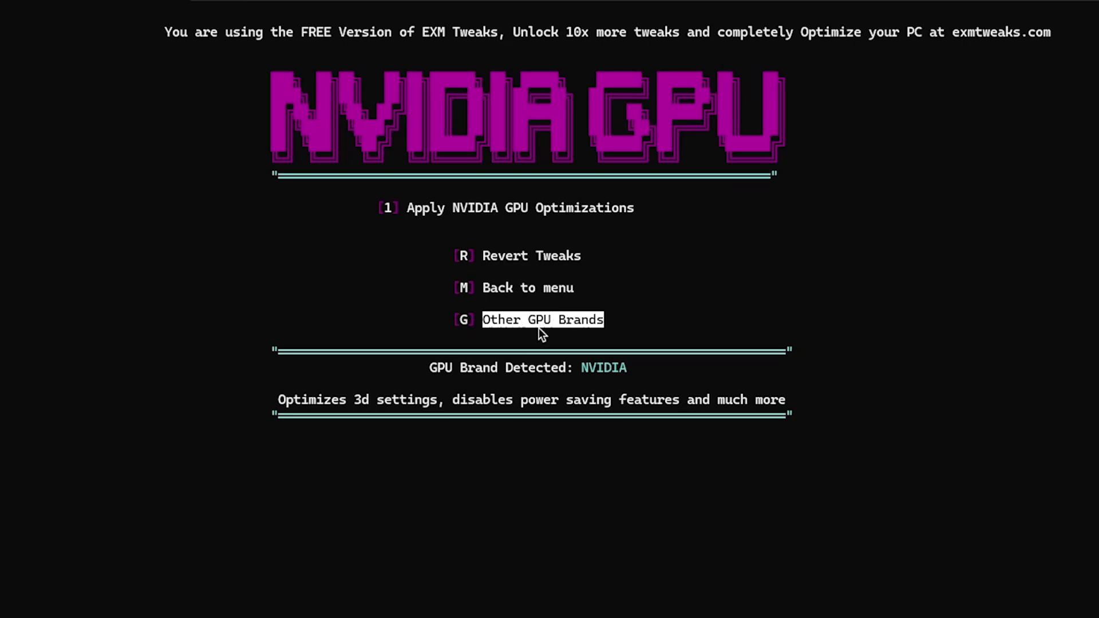
text(g)
key(Return)
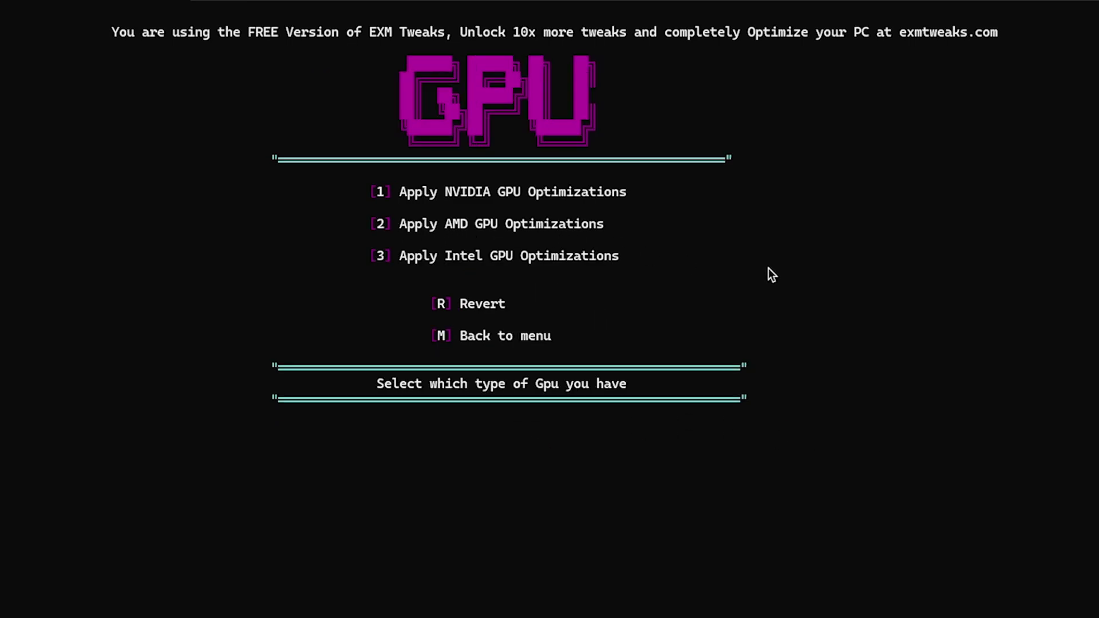
key(2)
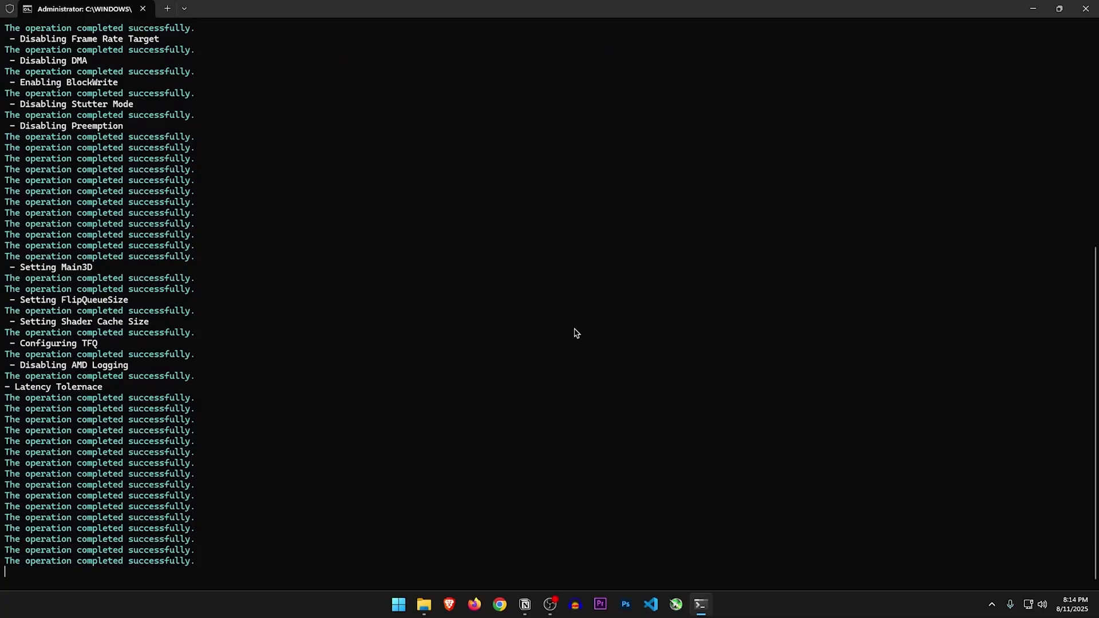
key(Return)
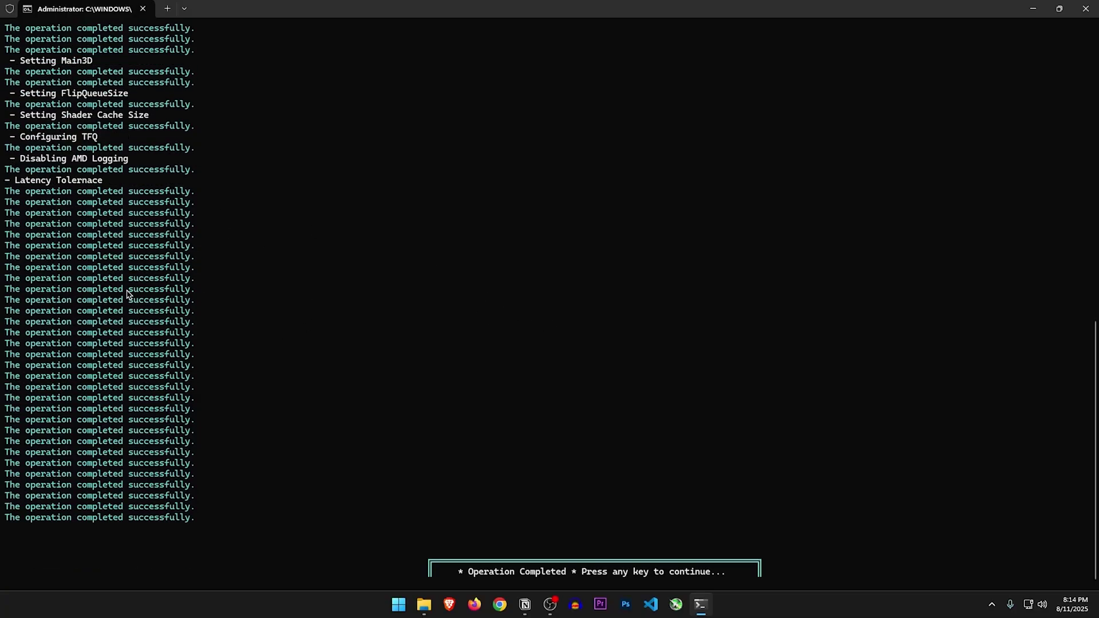
Apply the Intel CPU optimizations (5, then 1), accepting the overheating warning
drag(463, 244, 517, 247)
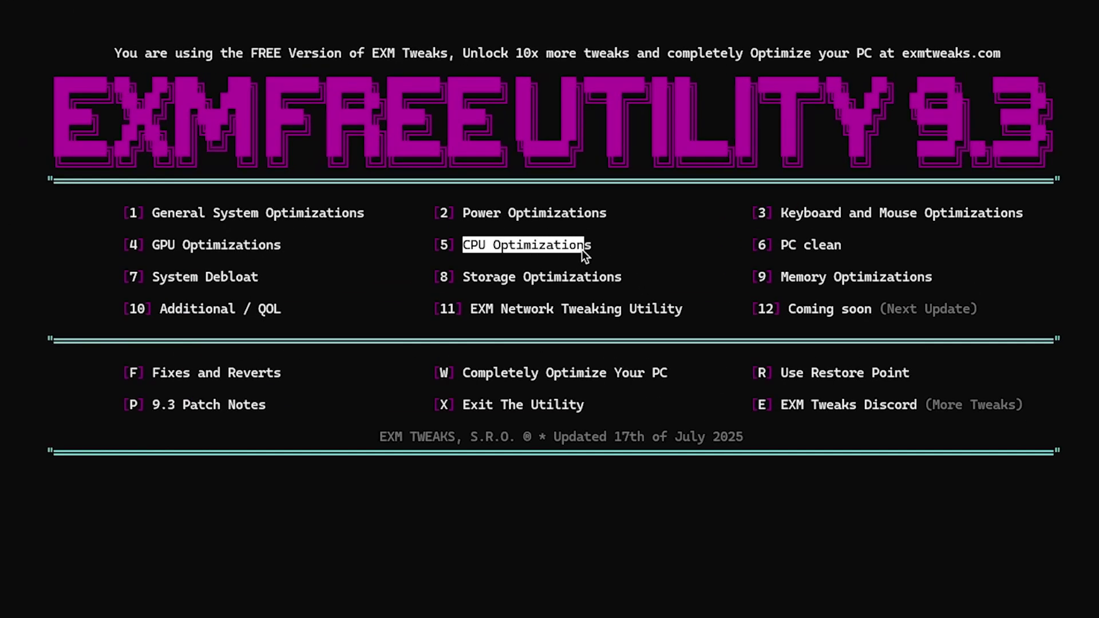
key(5)
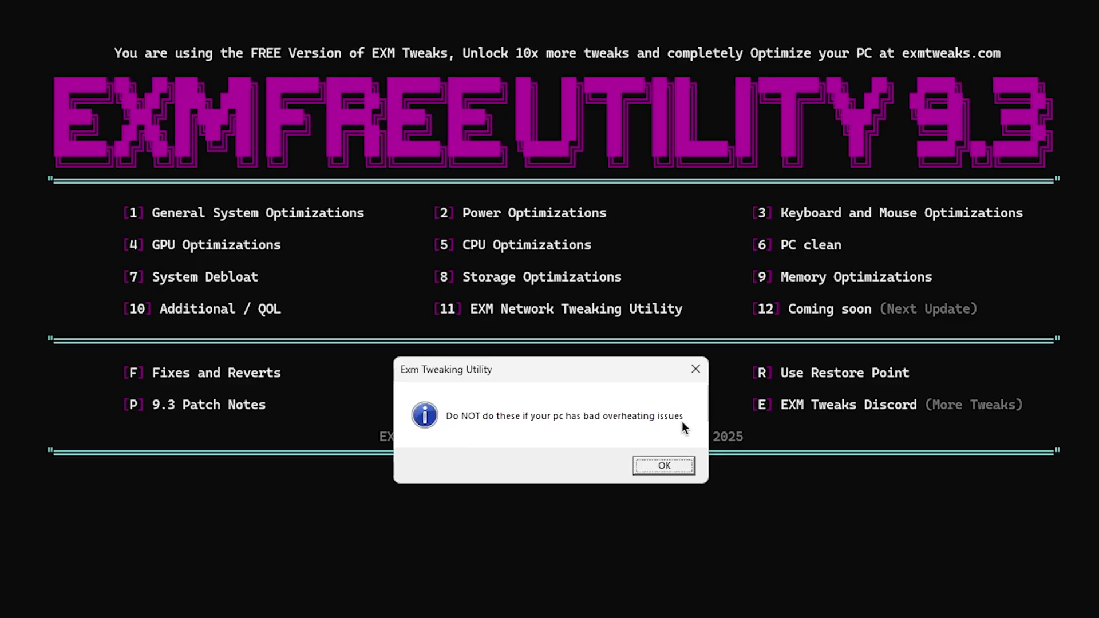
click(666, 465)
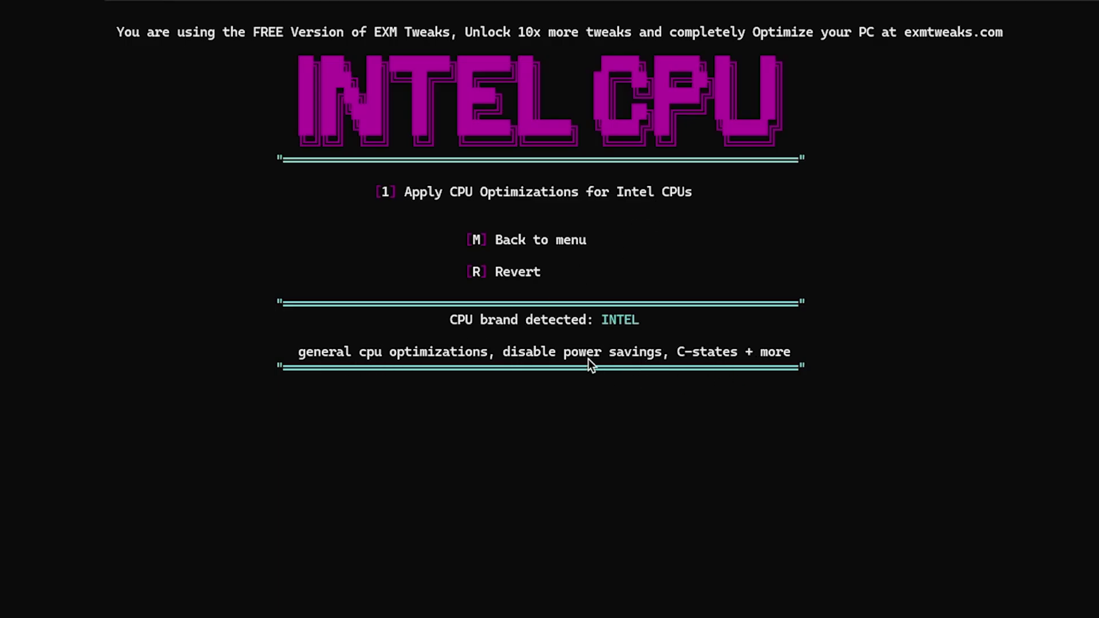
text(1)
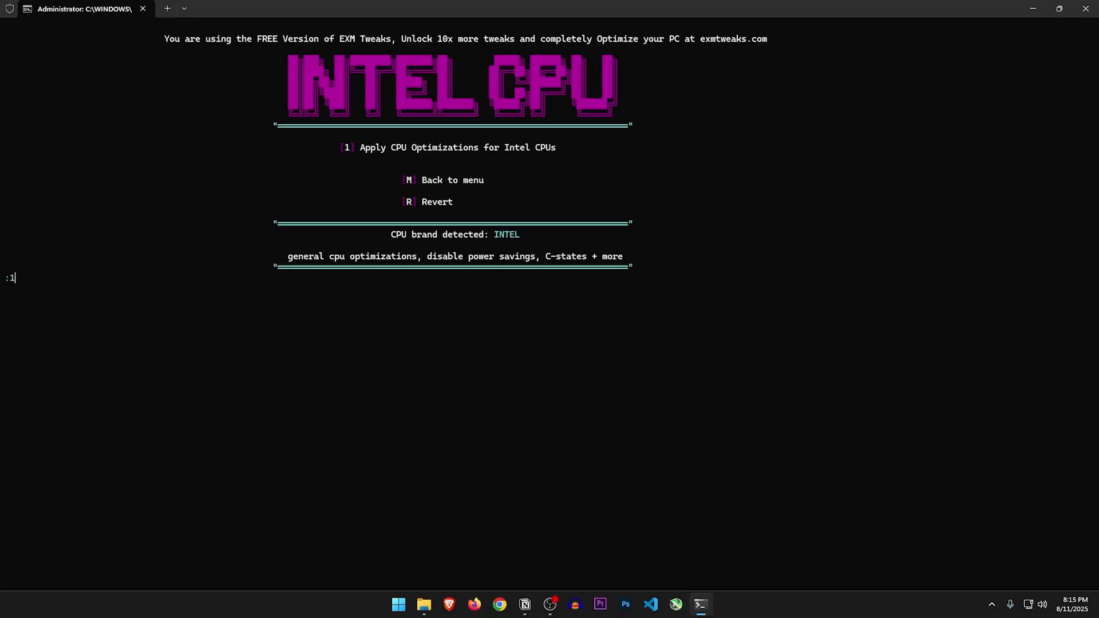
key(Return)
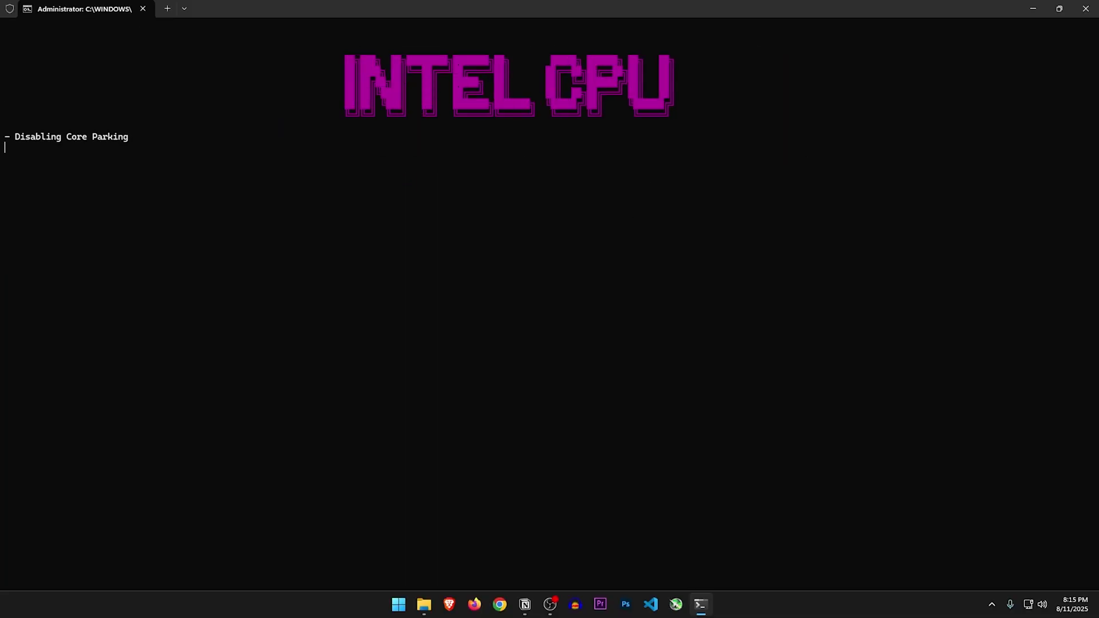
Run Clean Temporary Device Data (6, then 1) to remove stale device entries
key(Return)
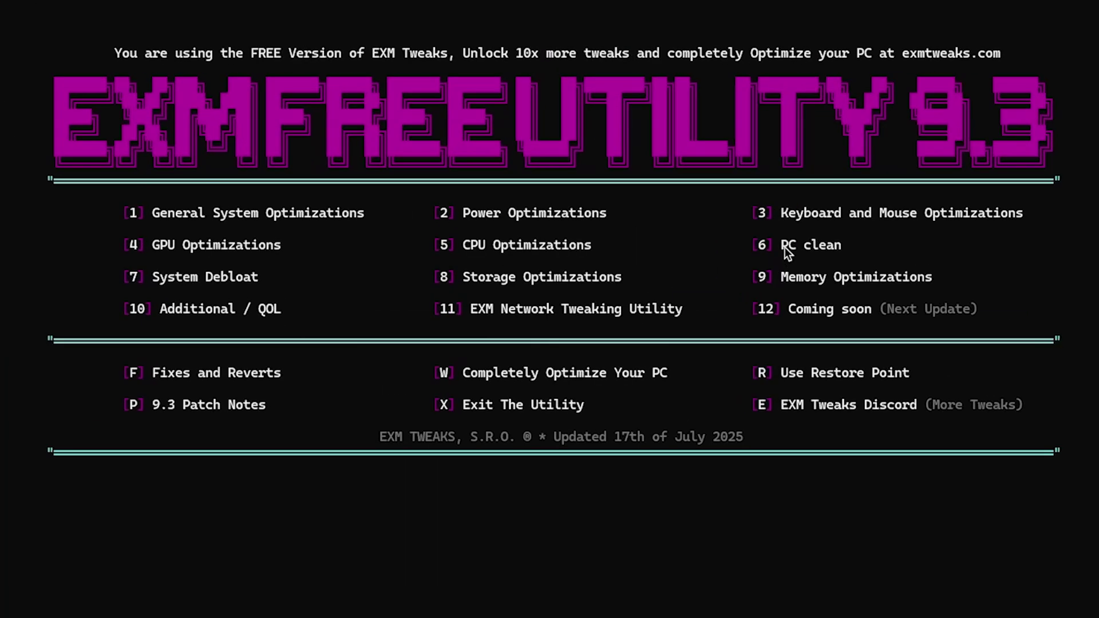
text(6)
key(Return)
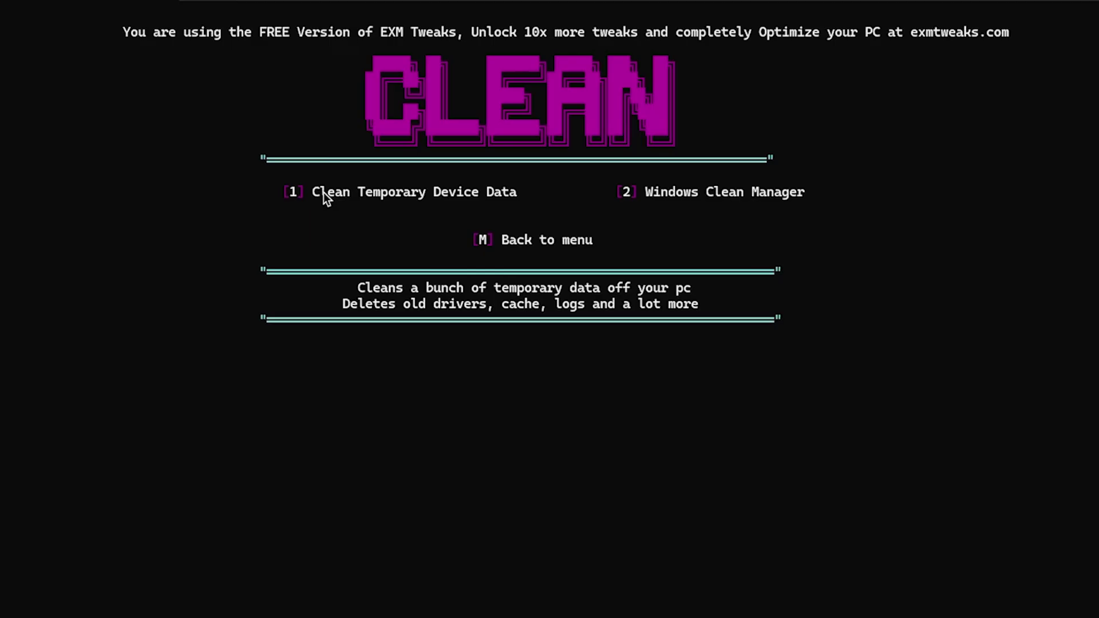
text(1)
key(Return)
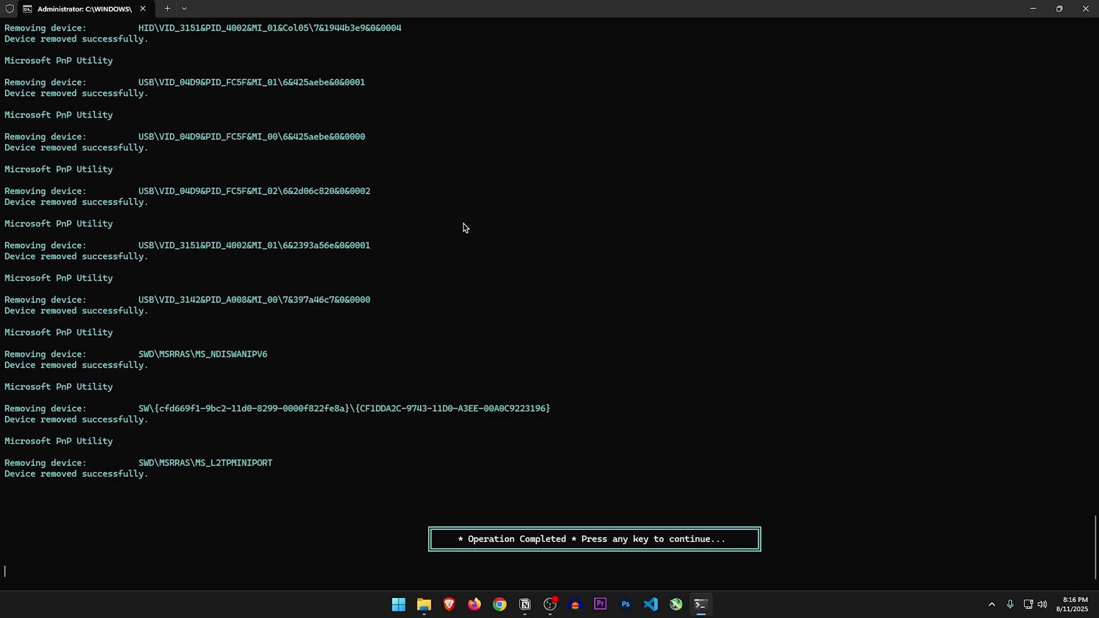
key(Return)
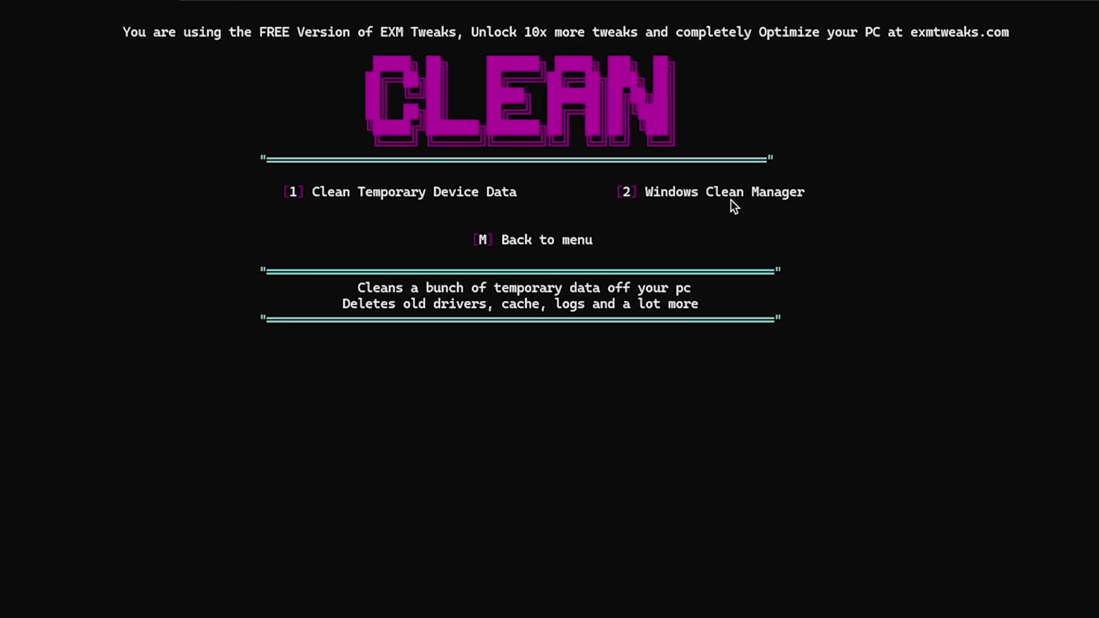
Launch Windows Clean Manager for drive C: and uncheck DirectX Shader Cache
key(2)
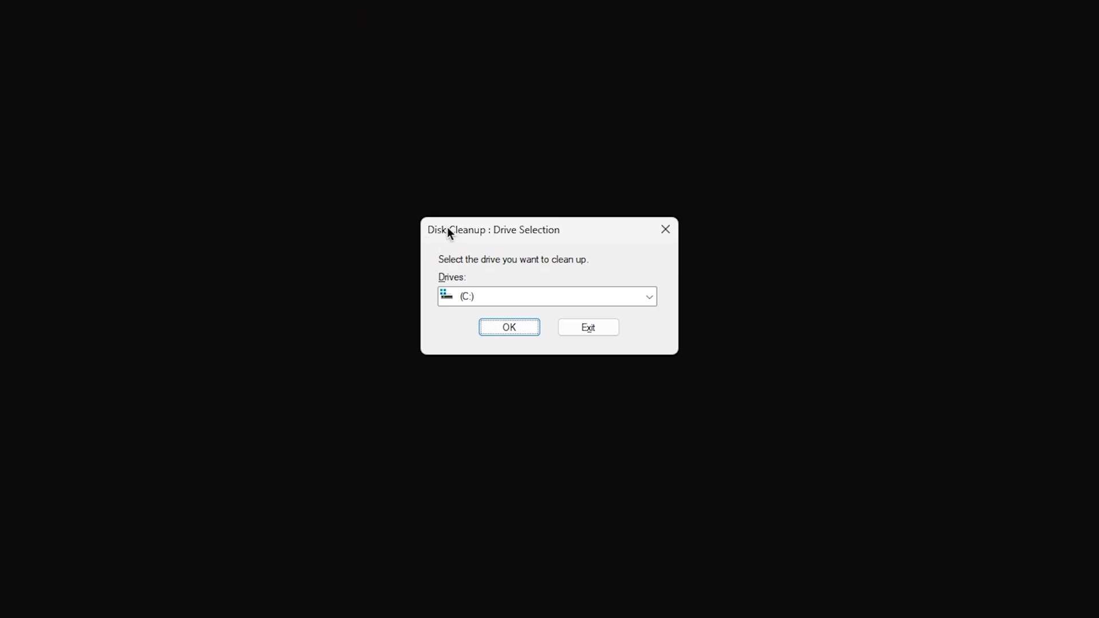
click(509, 327)
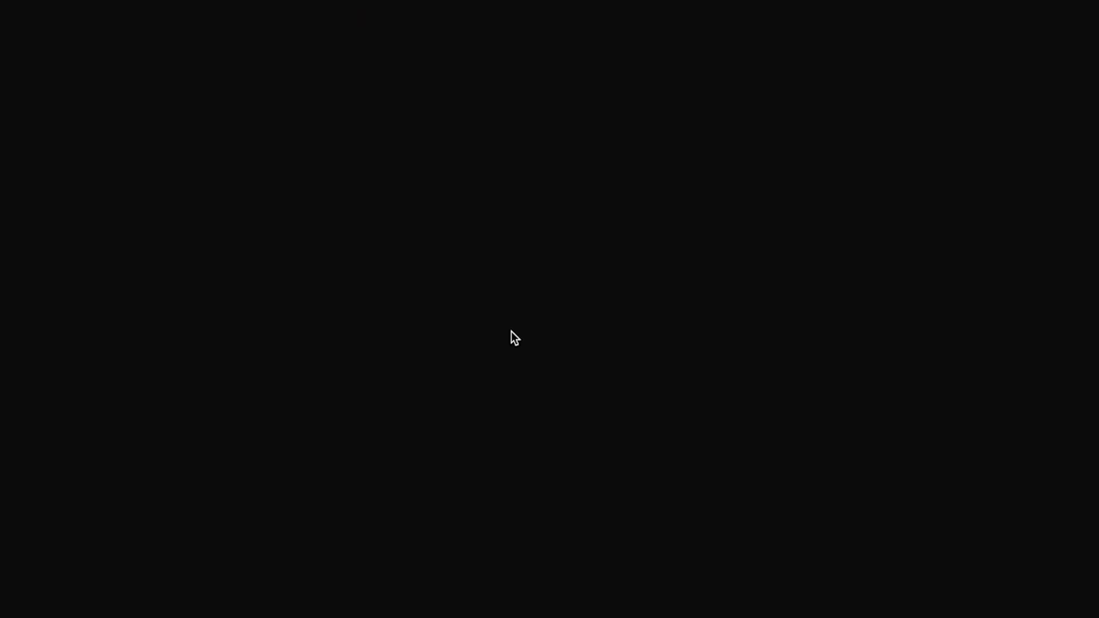
click(143, 257)
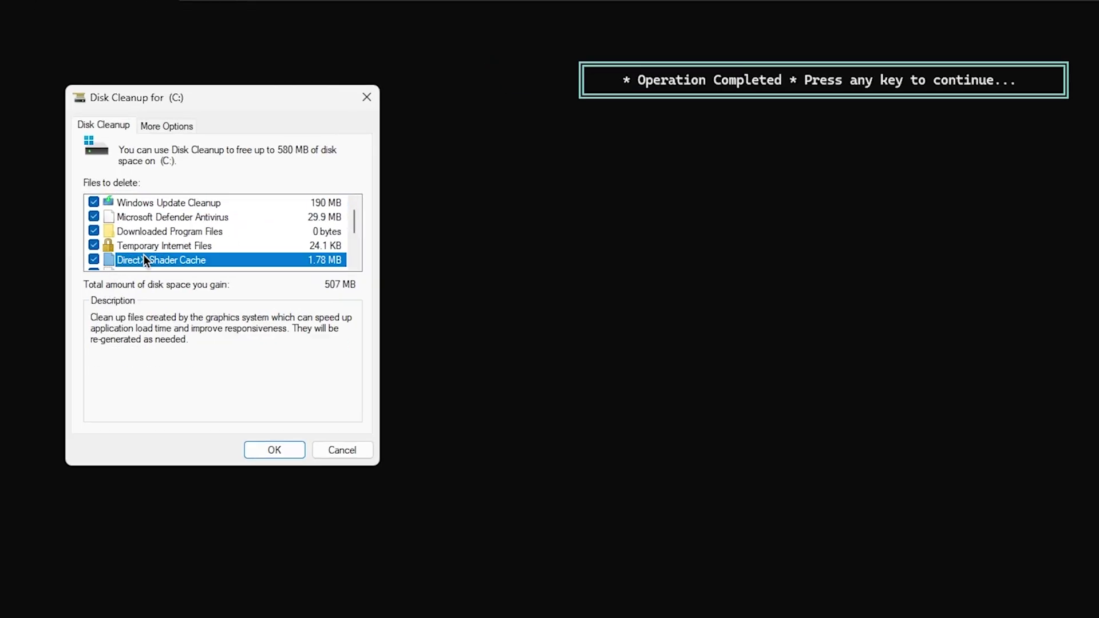
click(94, 259)
scroll(175, 224, down, 2)
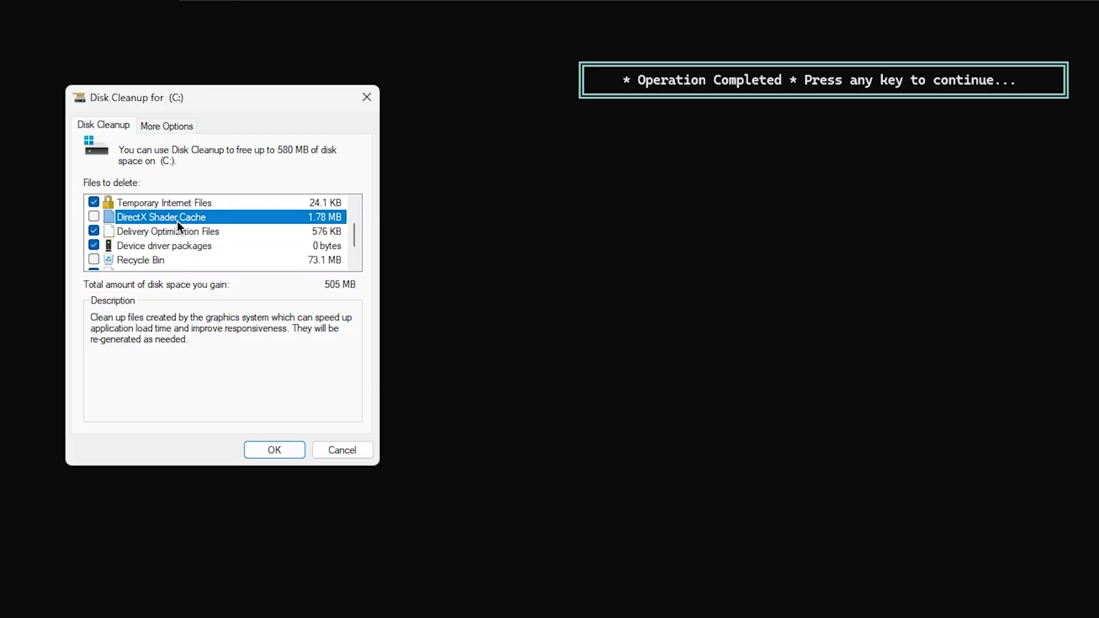
scroll(168, 235, up, 2)
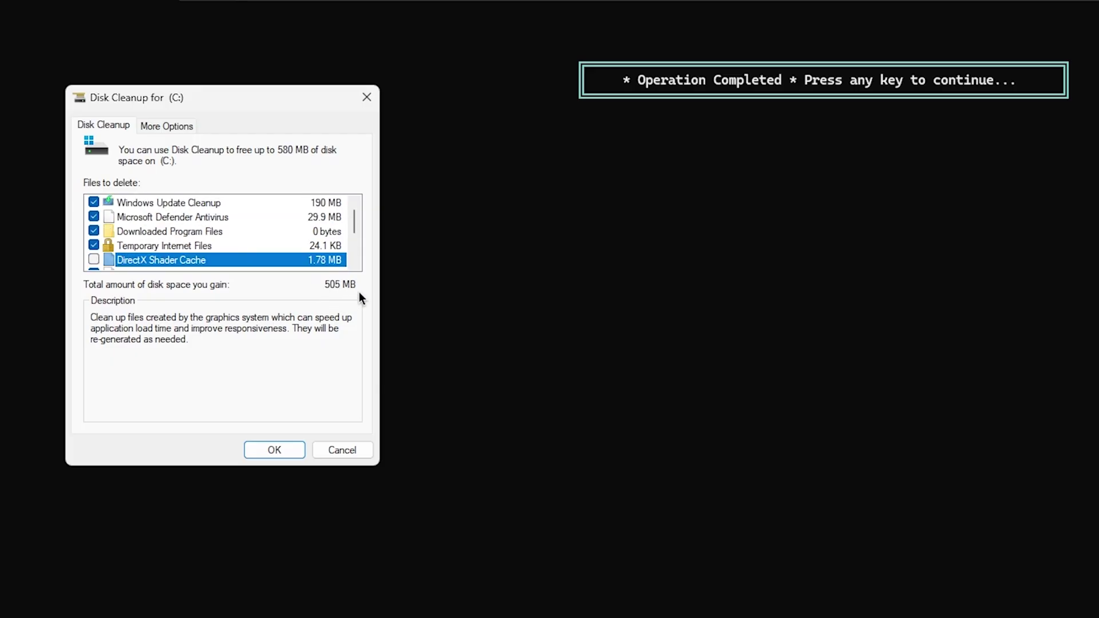
Permanently delete the checked files and return to the utility's main menu
click(281, 448)
click(815, 427)
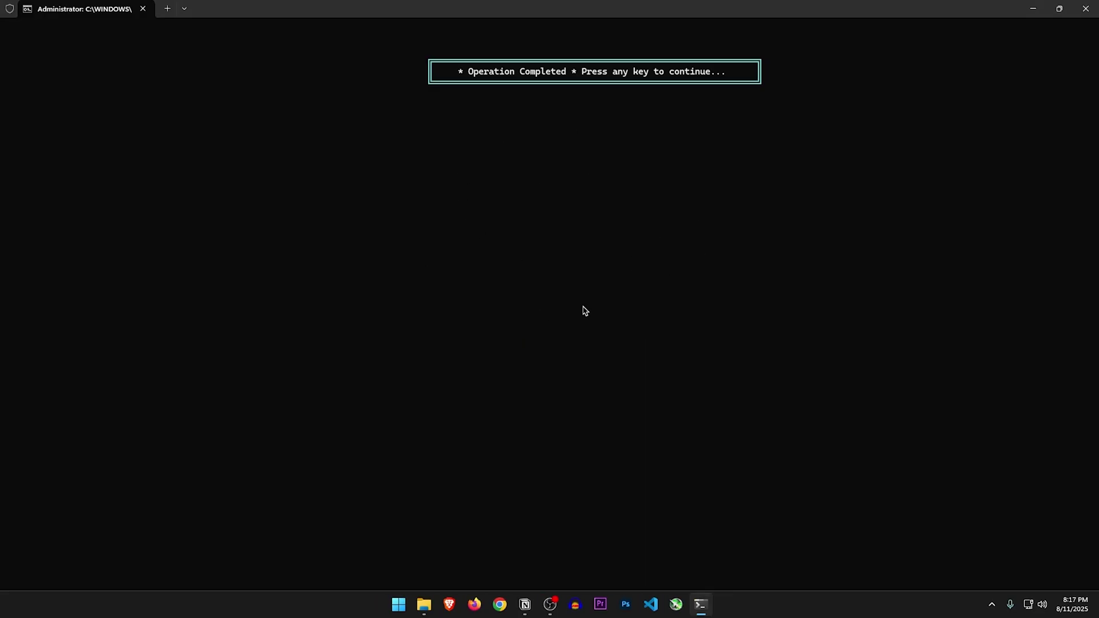
key(Return)
double_click(175, 277)
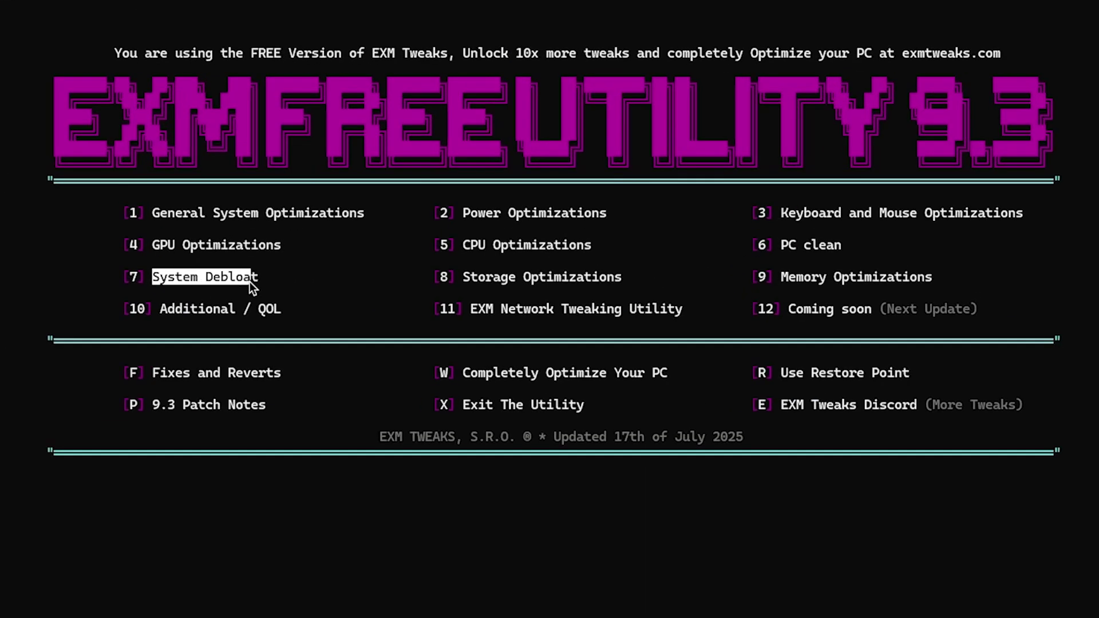
Dismiss the revert note and run Debloat option 1, Disable GameDVR and XBOX
click(235, 278)
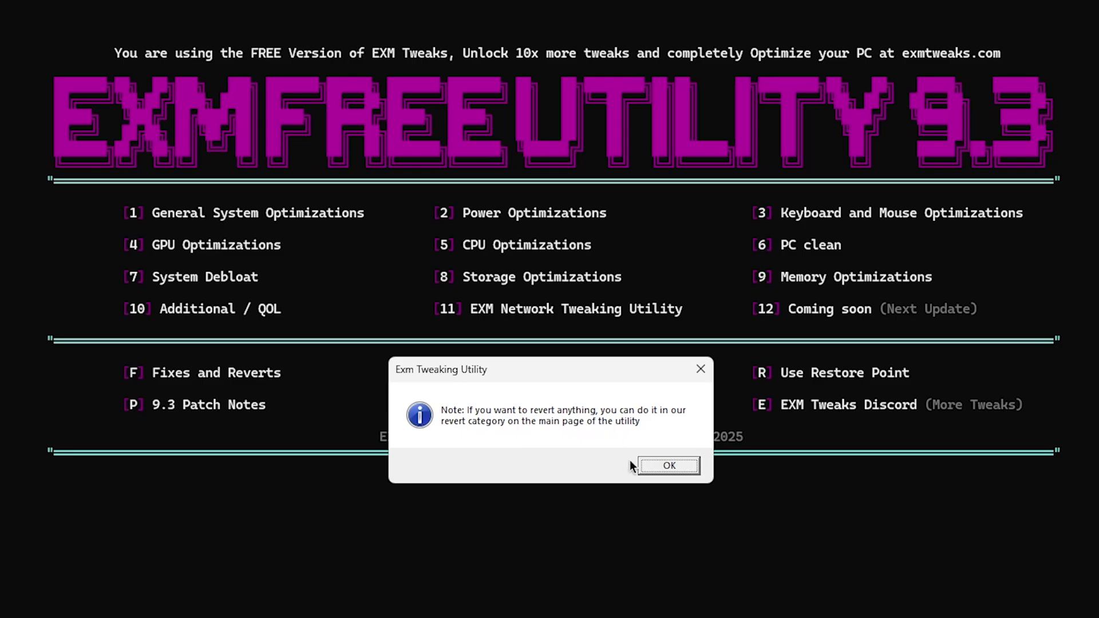
drag(574, 372, 534, 504)
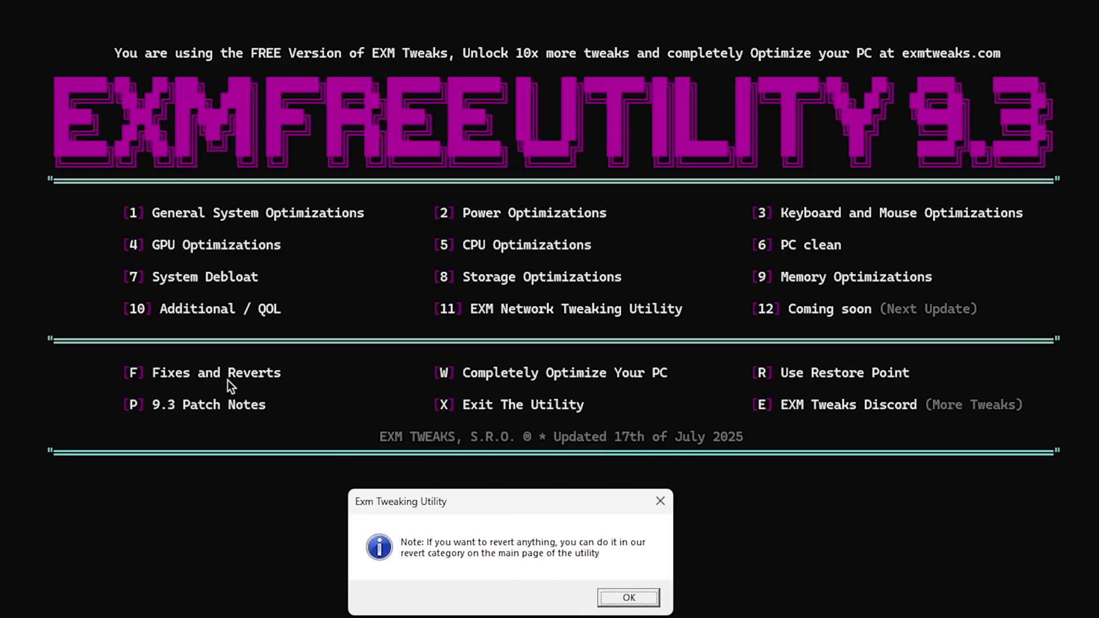
key(Return)
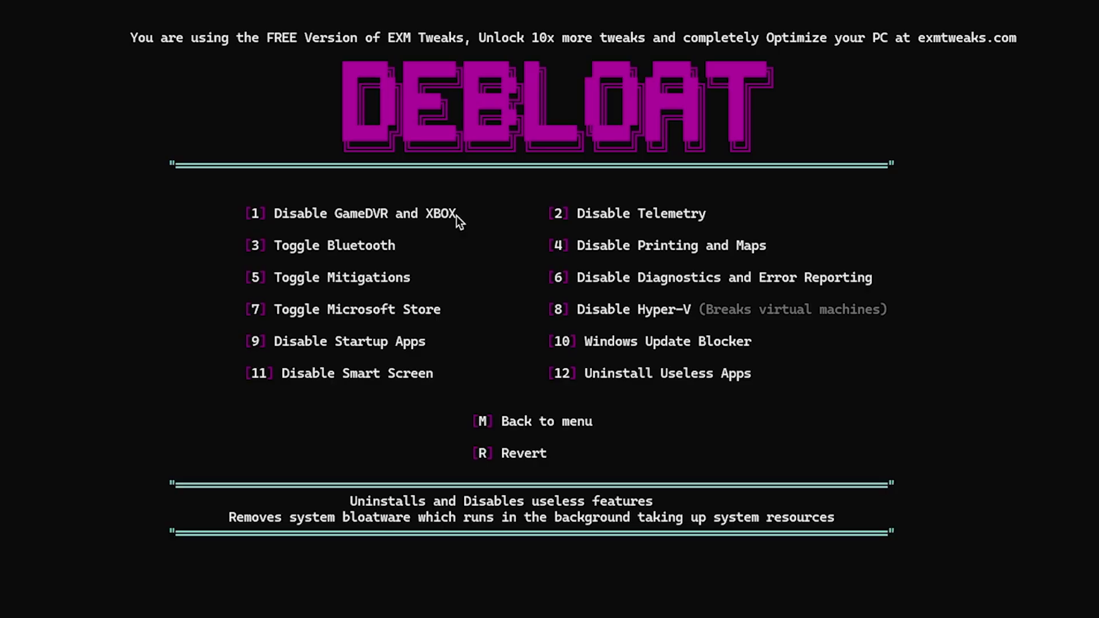
text(1)
key(Return)
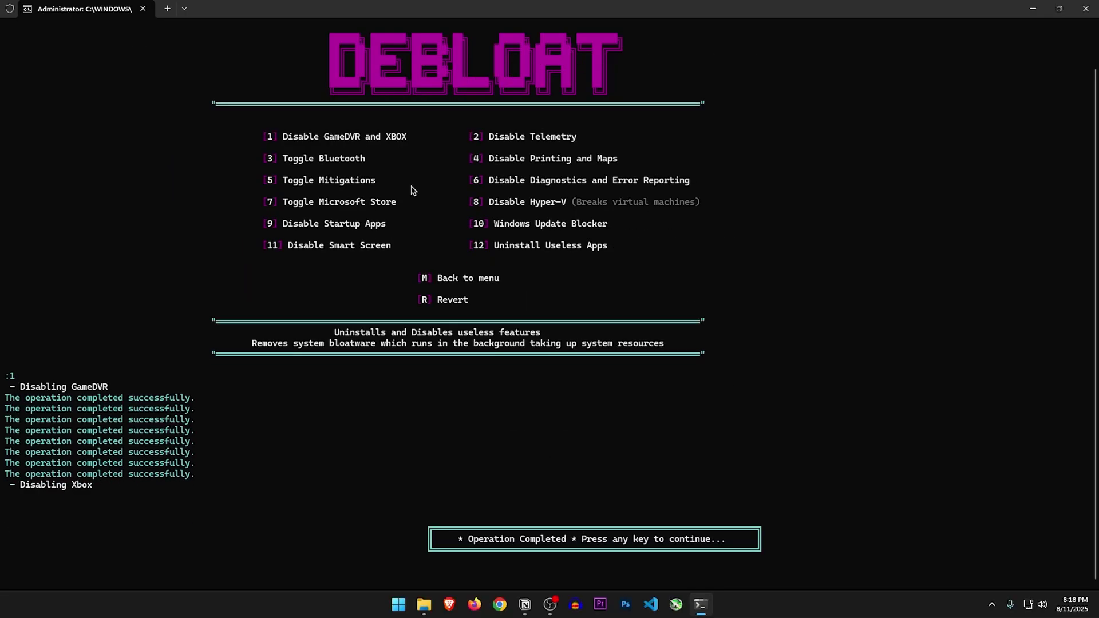
key(Return)
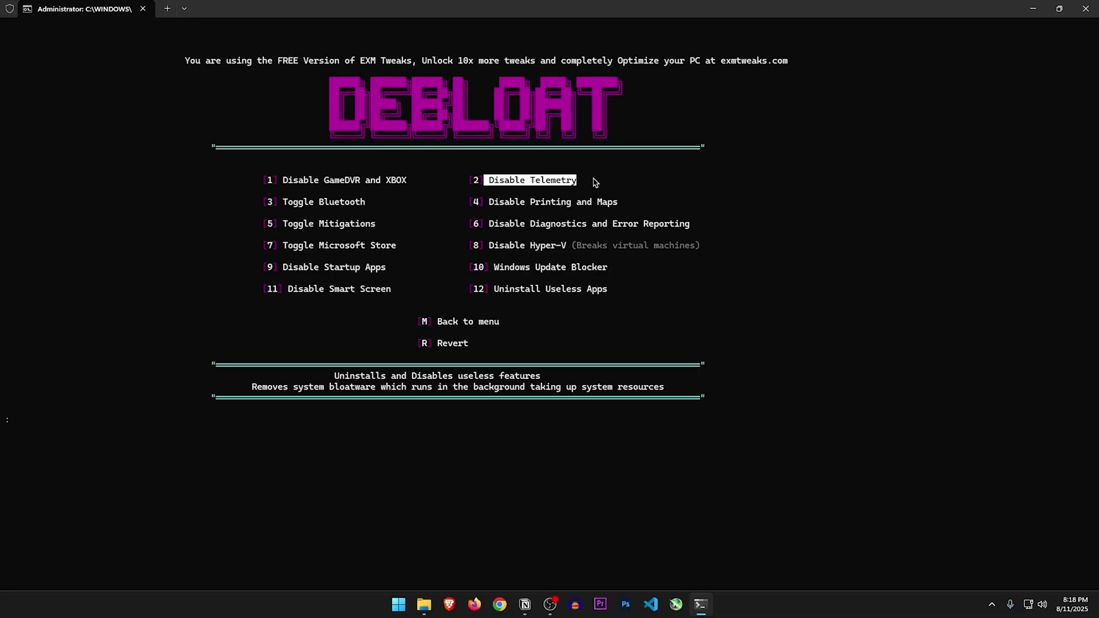
Disable telemetry (2) and then printing and maps (4) from the Debloat menu
text(2)
key(Return)
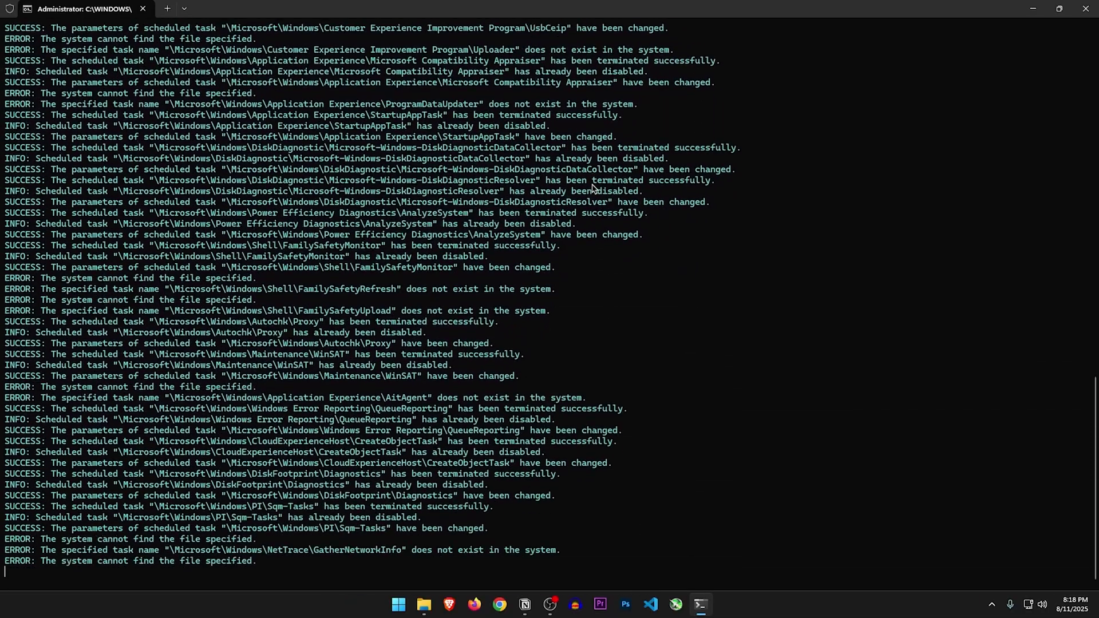
drag(291, 205, 357, 204)
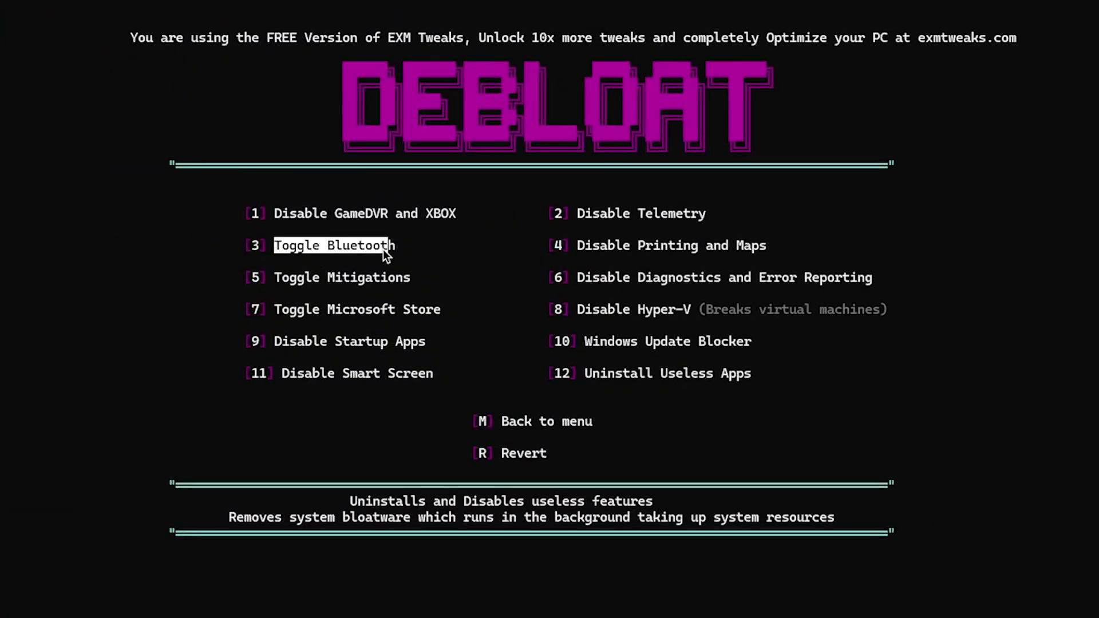
drag(577, 246, 622, 250)
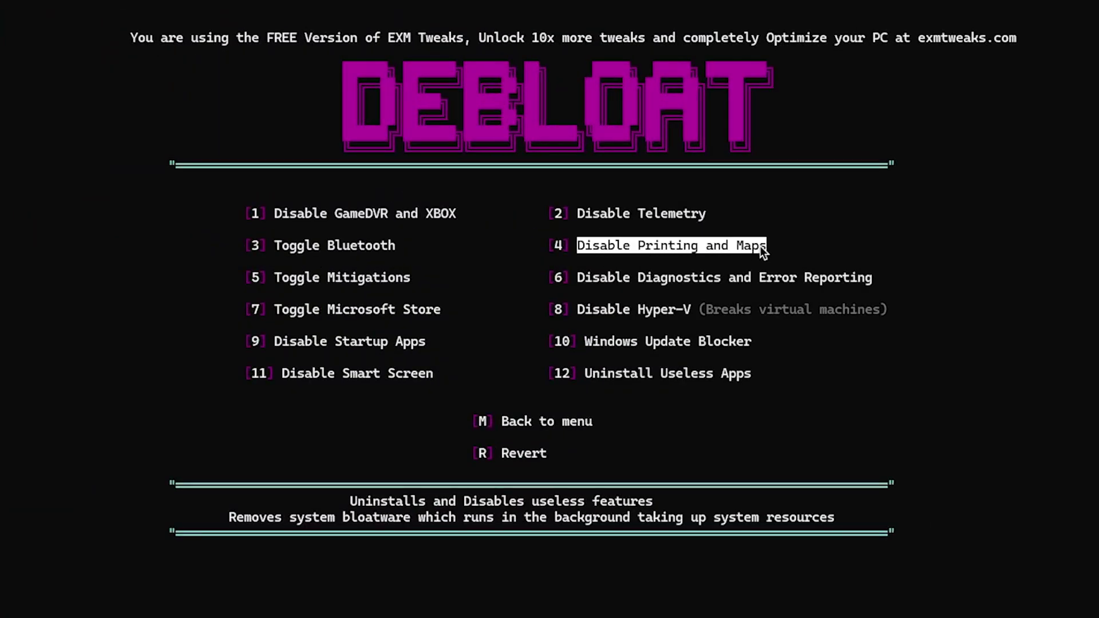
text(4)
key(Return)
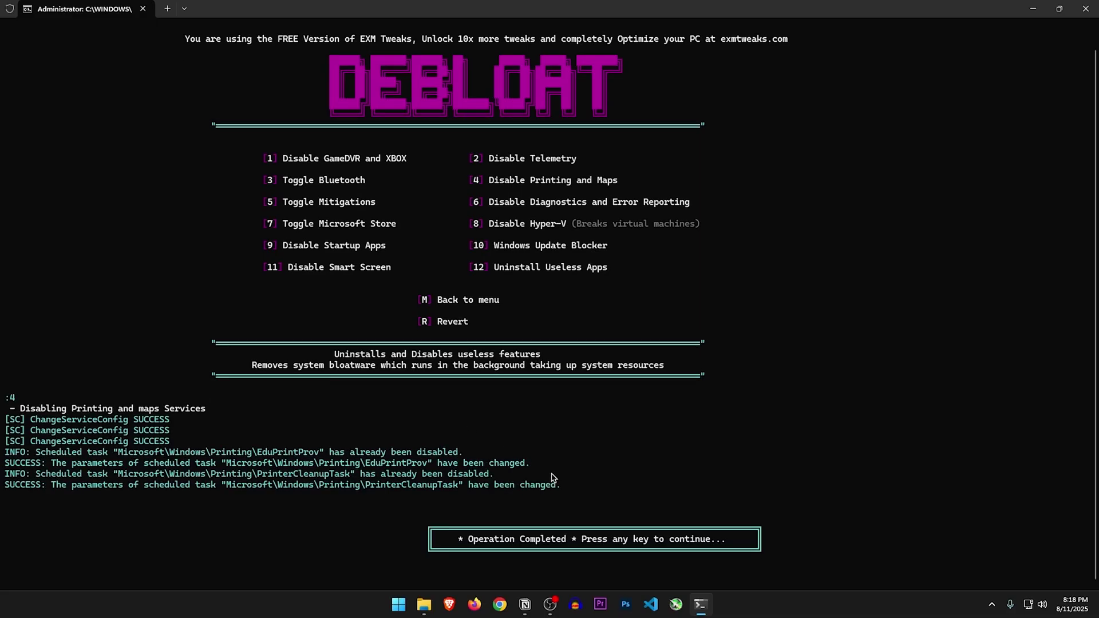
key(Return)
Disable the security mitigations via the Mitigations section (5, then 1)
drag(283, 201, 339, 206)
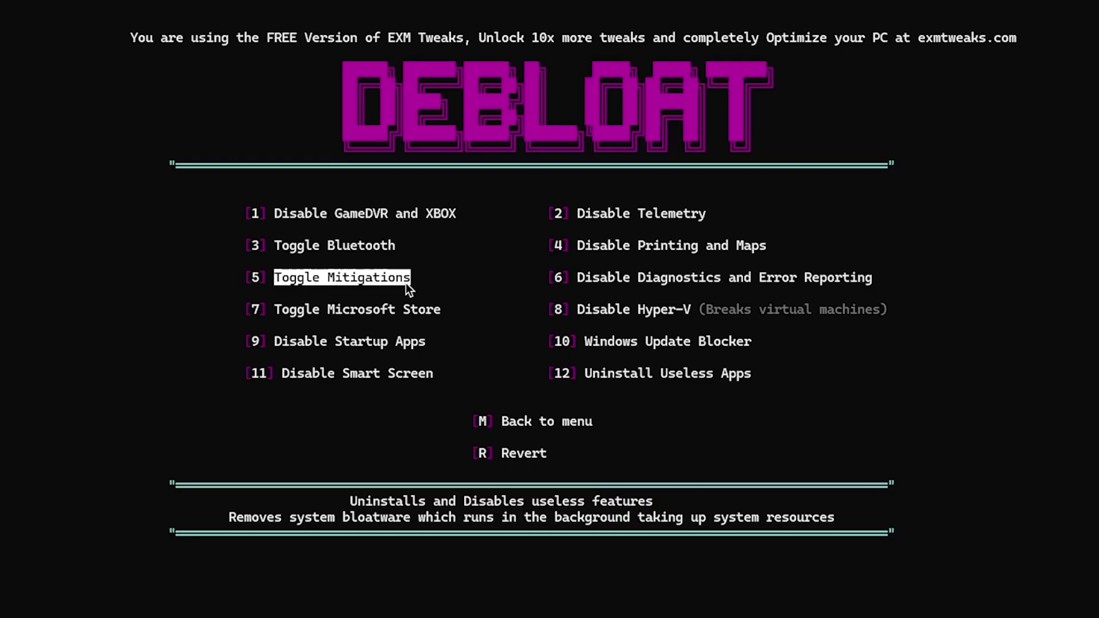
text(5)
key(Return)
drag(319, 168, 462, 169)
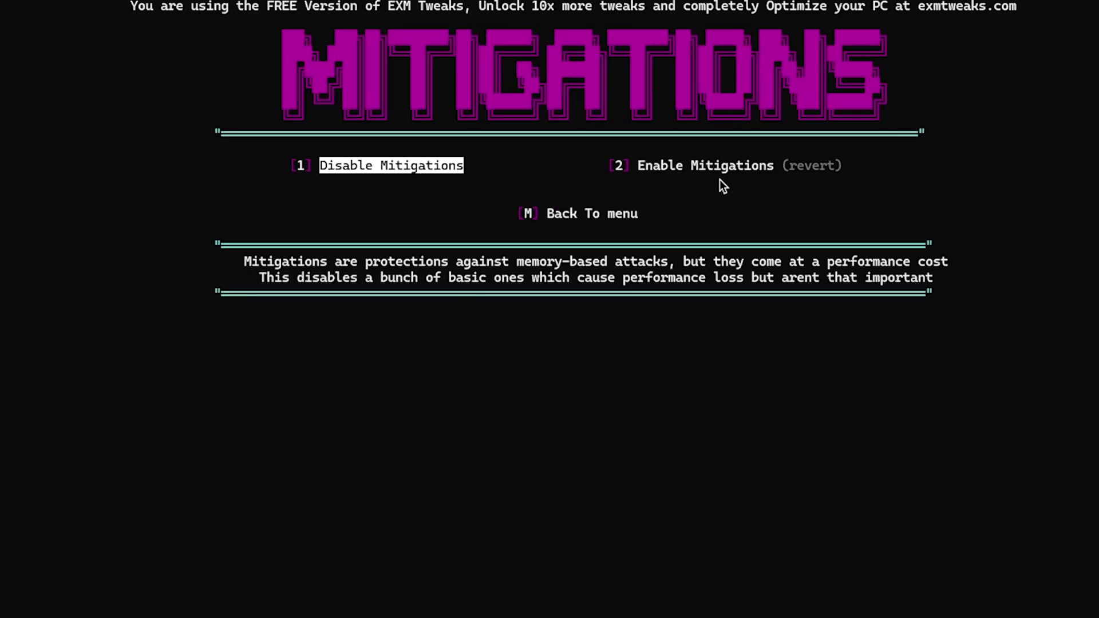
text(1)
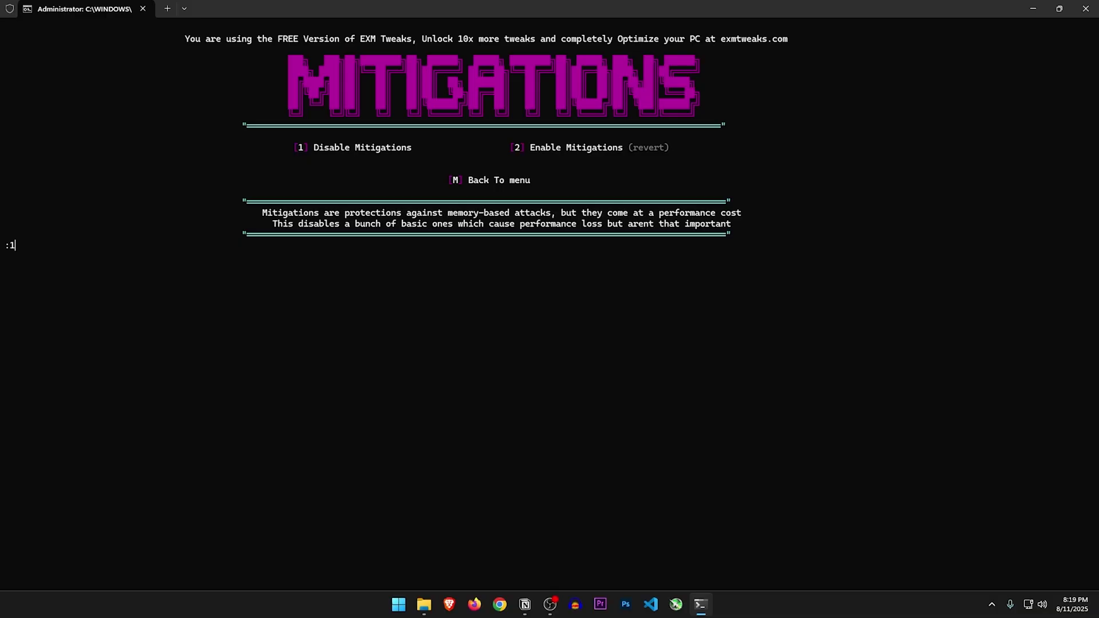
key(Return)
drag(262, 213, 504, 218)
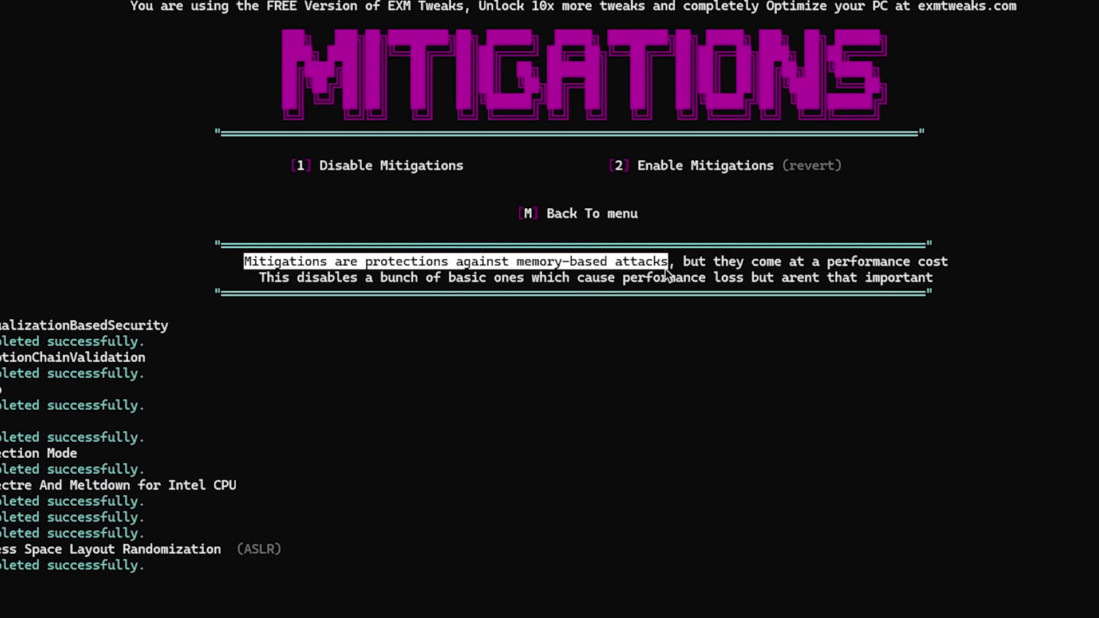
drag(678, 262, 895, 276)
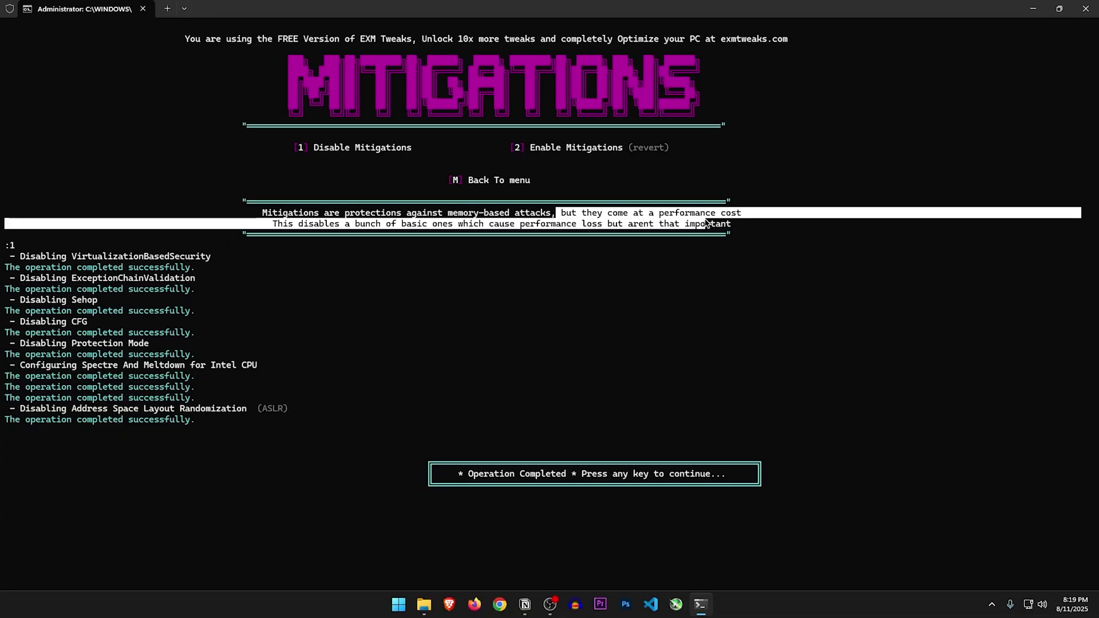
drag(706, 223, 743, 213)
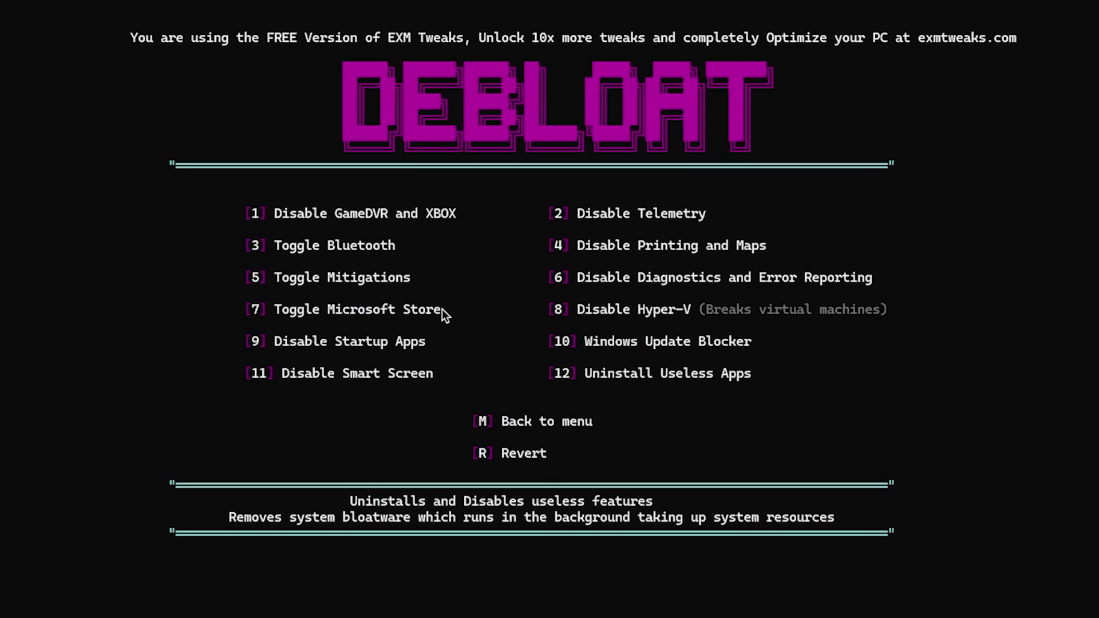
Back out of Toggle Microsoft Store unchanged and select Disable Startup Apps (9)
click(441, 309)
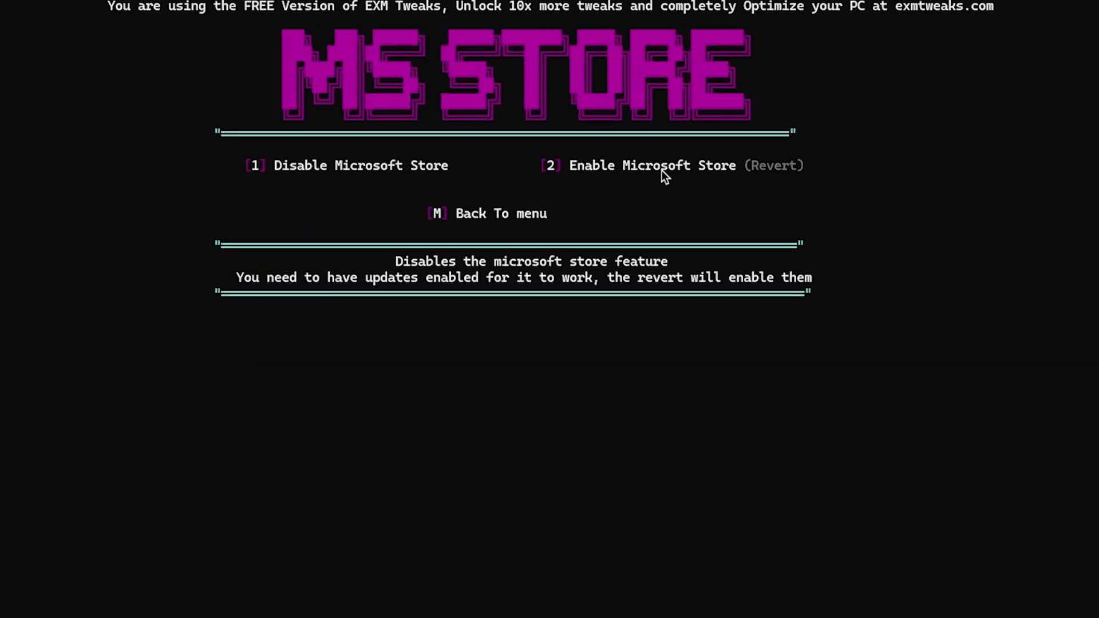
click(449, 214)
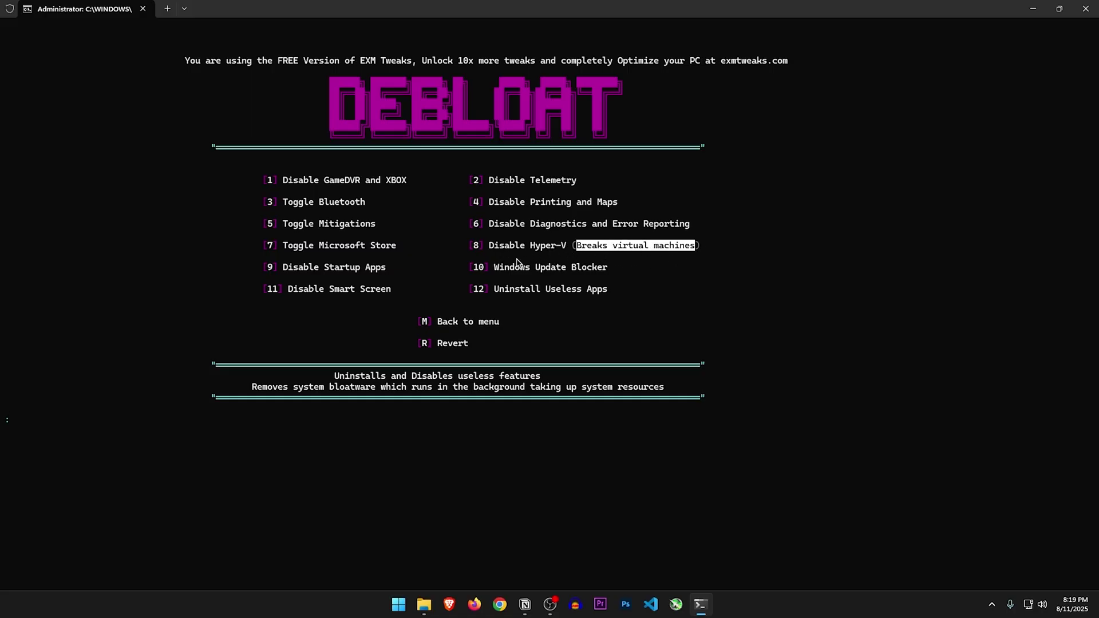
drag(283, 268, 365, 268)
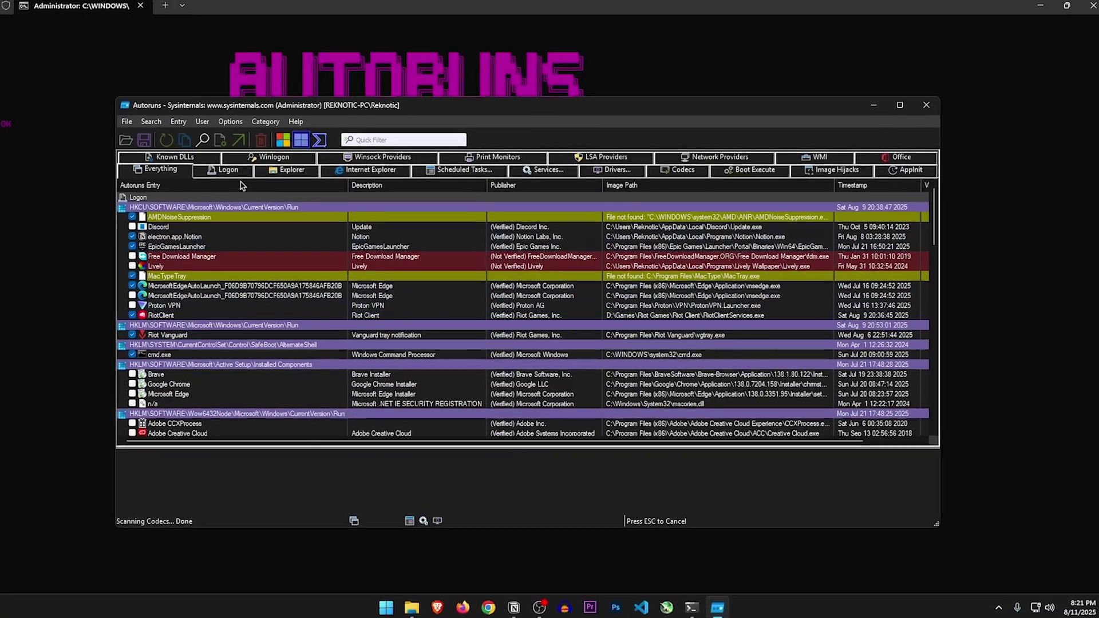
Review Autoruns' Logon and Scheduled Tasks entries, then return to the DEBLOAT menu
click(228, 170)
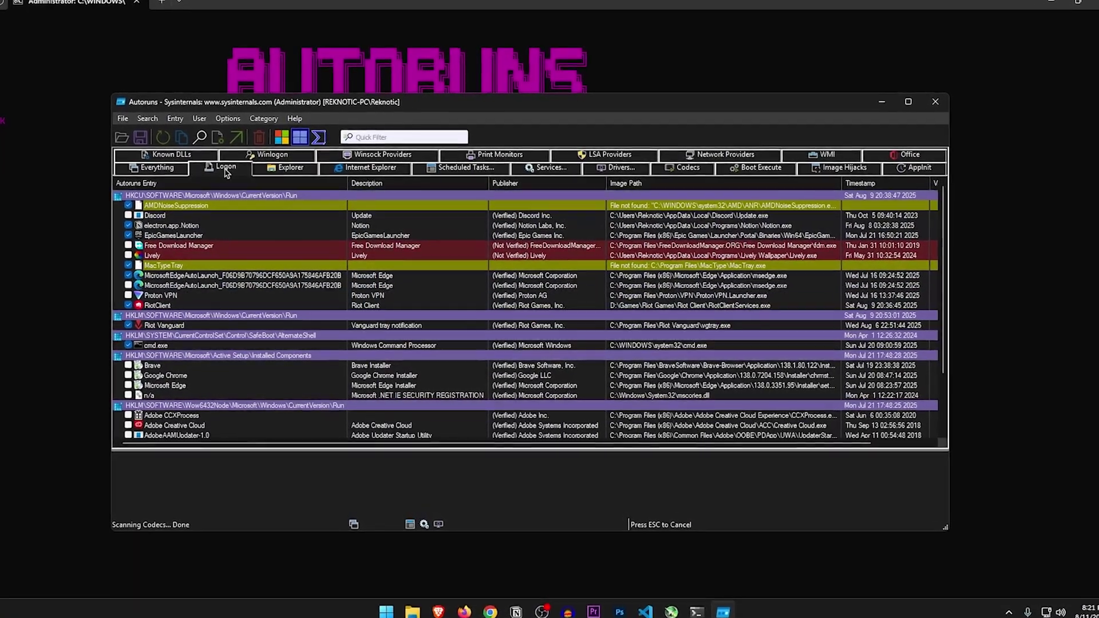
click(194, 265)
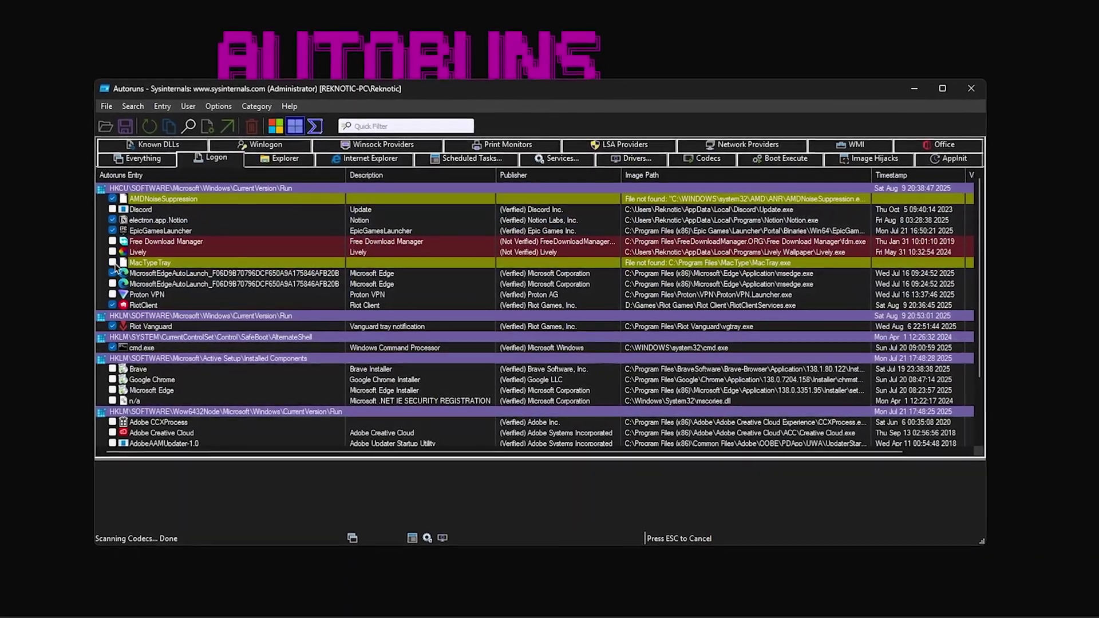
click(462, 156)
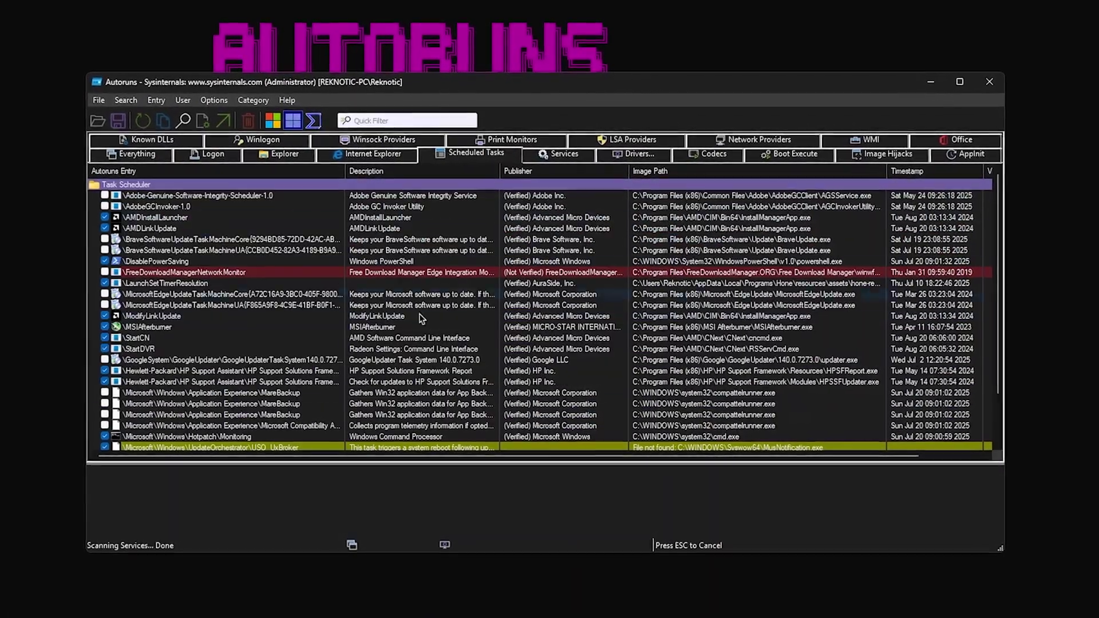
scroll(132, 415, down, 3)
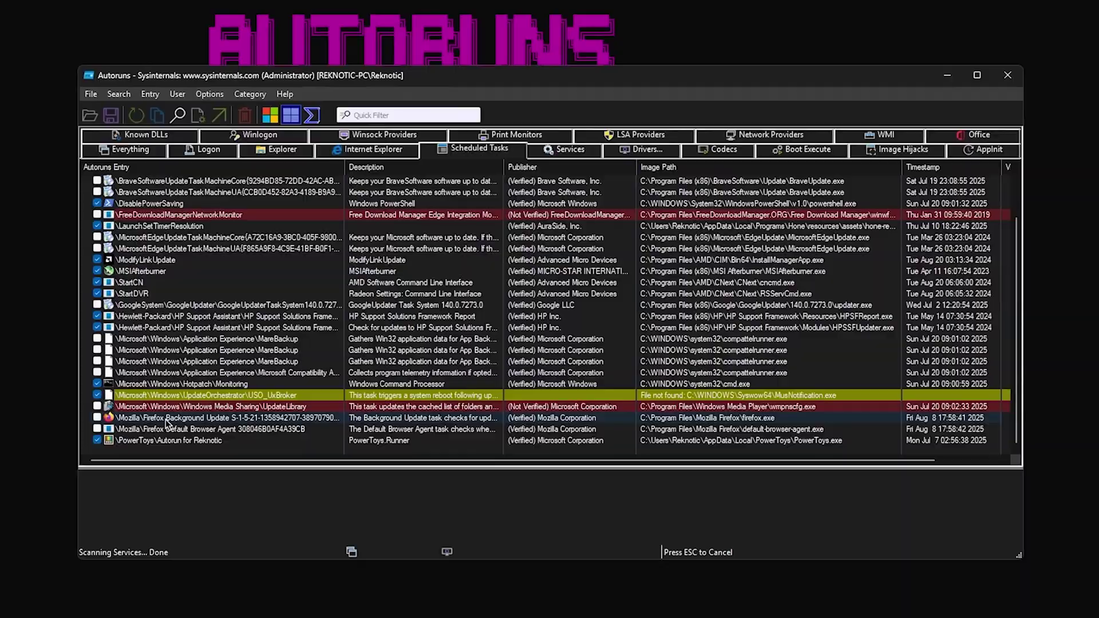
scroll(166, 419, up, 2)
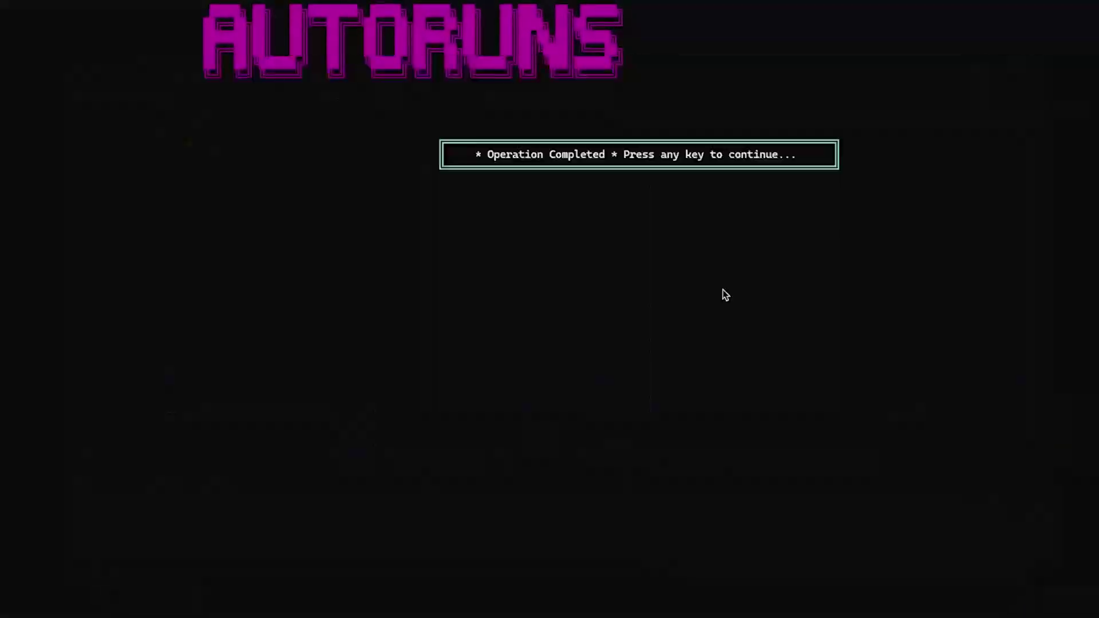
key(Return)
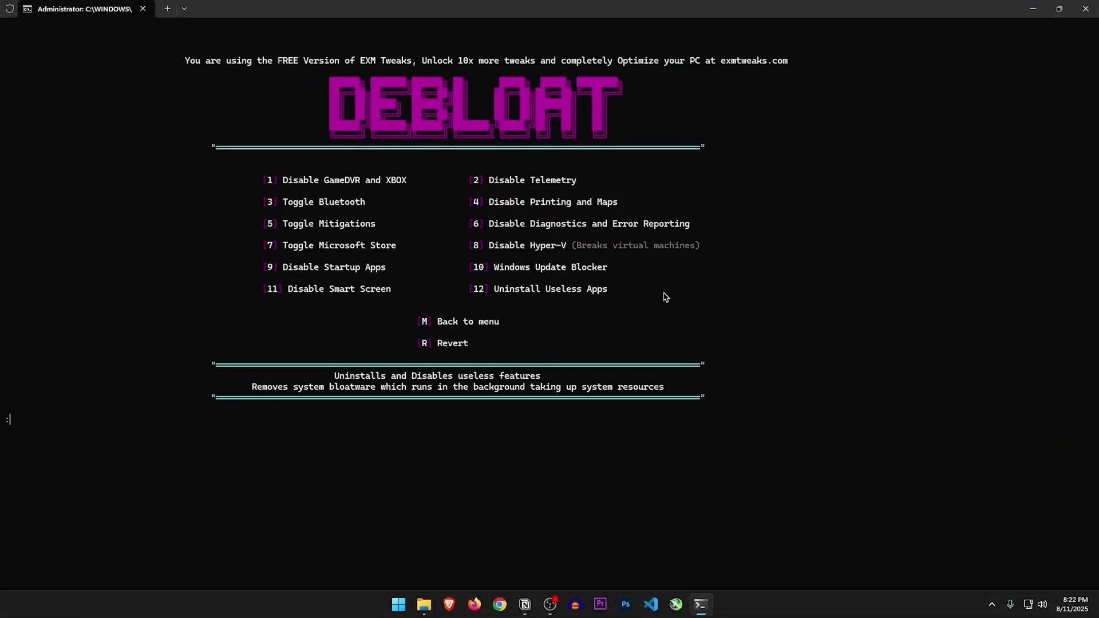
Run option 10 and choose Disable Updates in Windows Update Blocker
drag(496, 266, 594, 270)
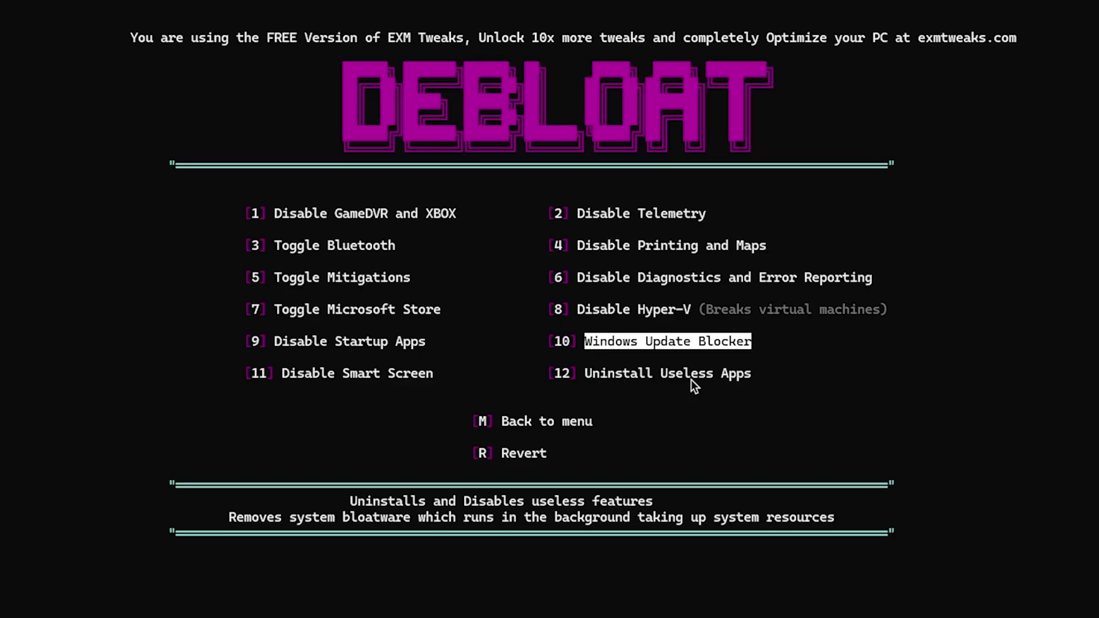
text(10)
key(Return)
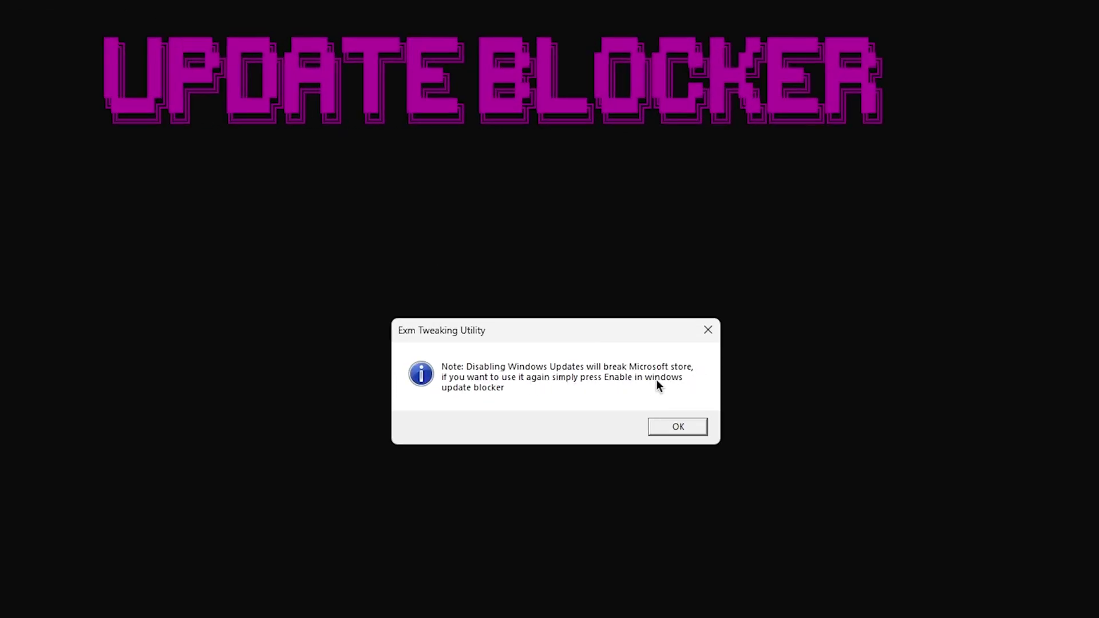
click(663, 426)
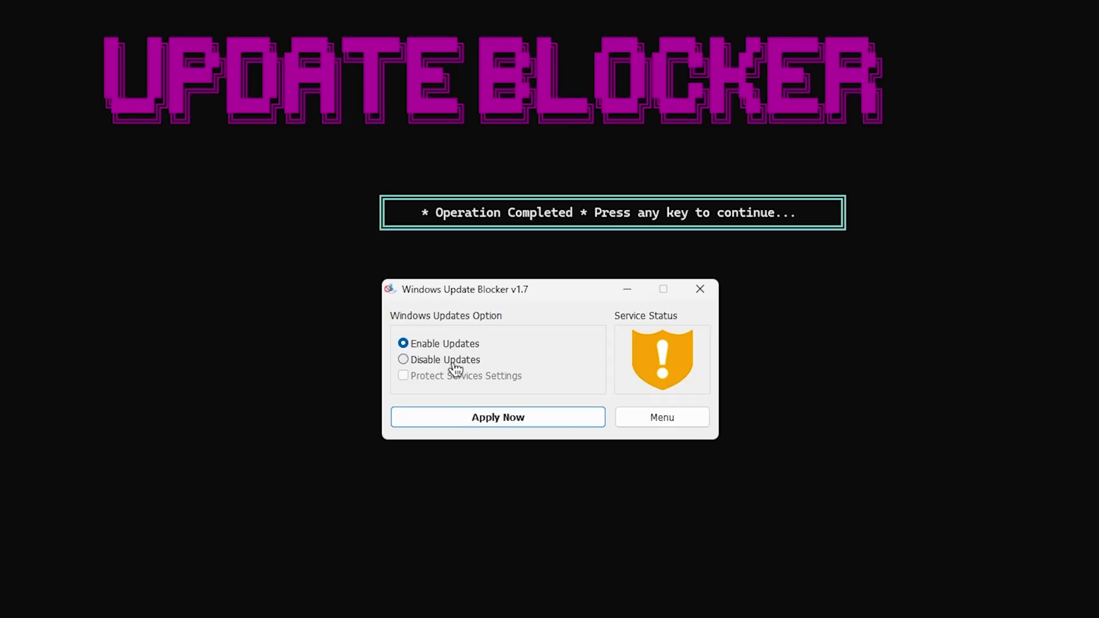
click(438, 361)
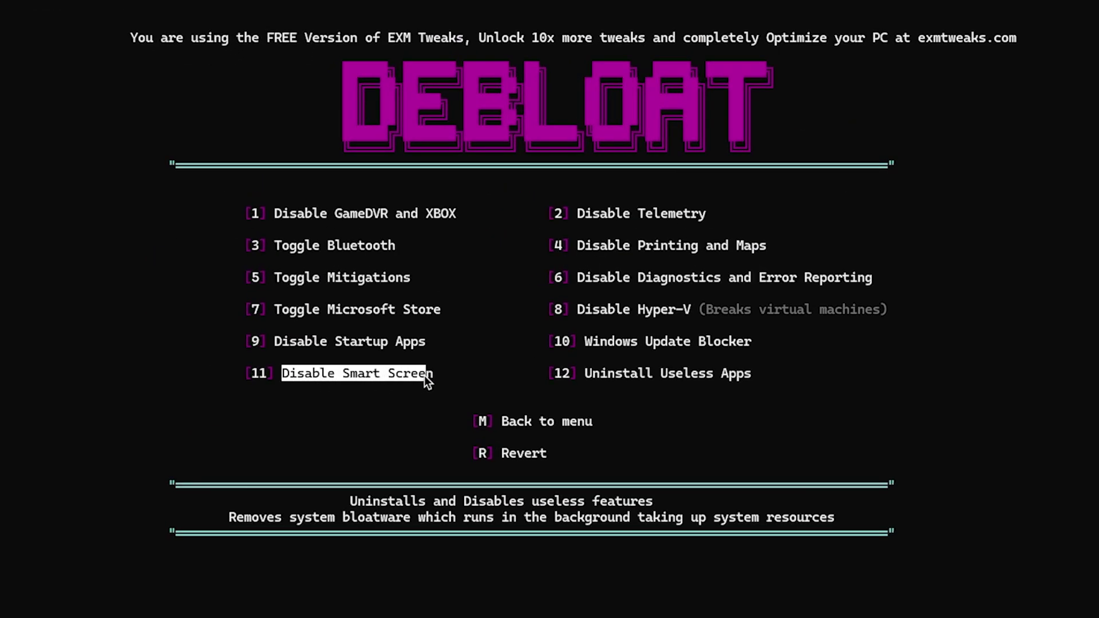
Disable Windows Smart Screen with Debloat option 11
click(345, 580)
text(11)
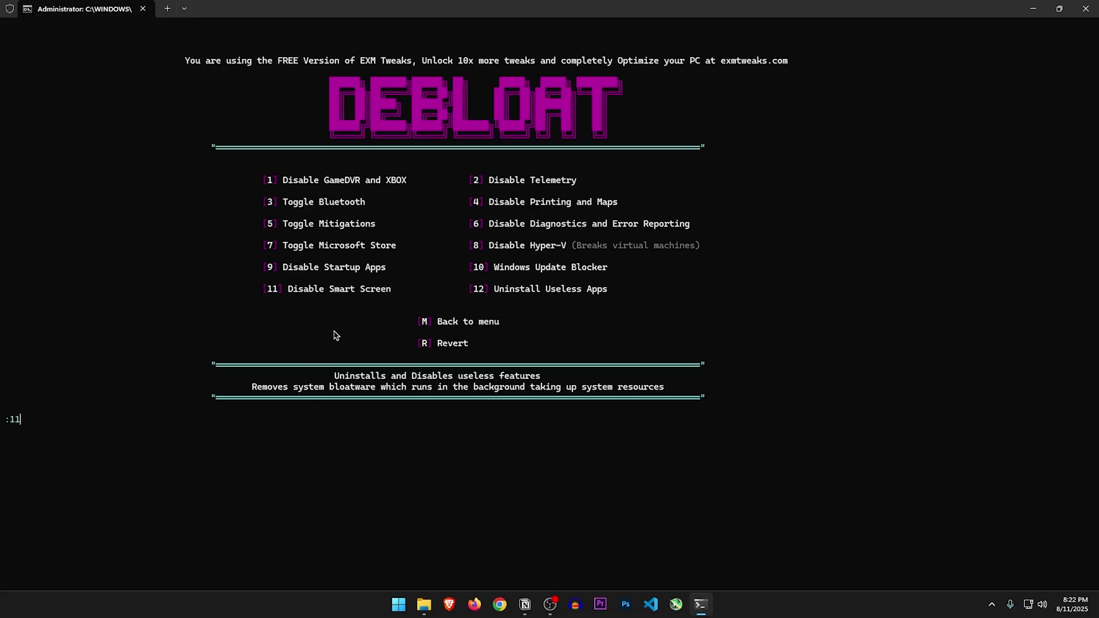
key(Return)
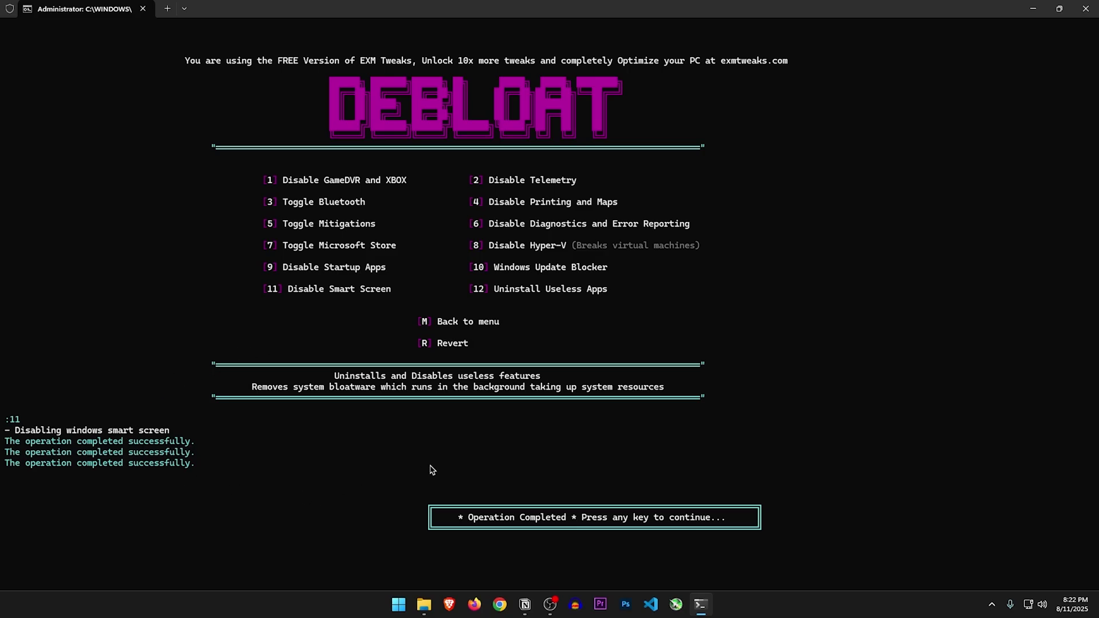
key(Return)
Open the Uninstall Useless Apps menu with option 12
drag(494, 288, 602, 294)
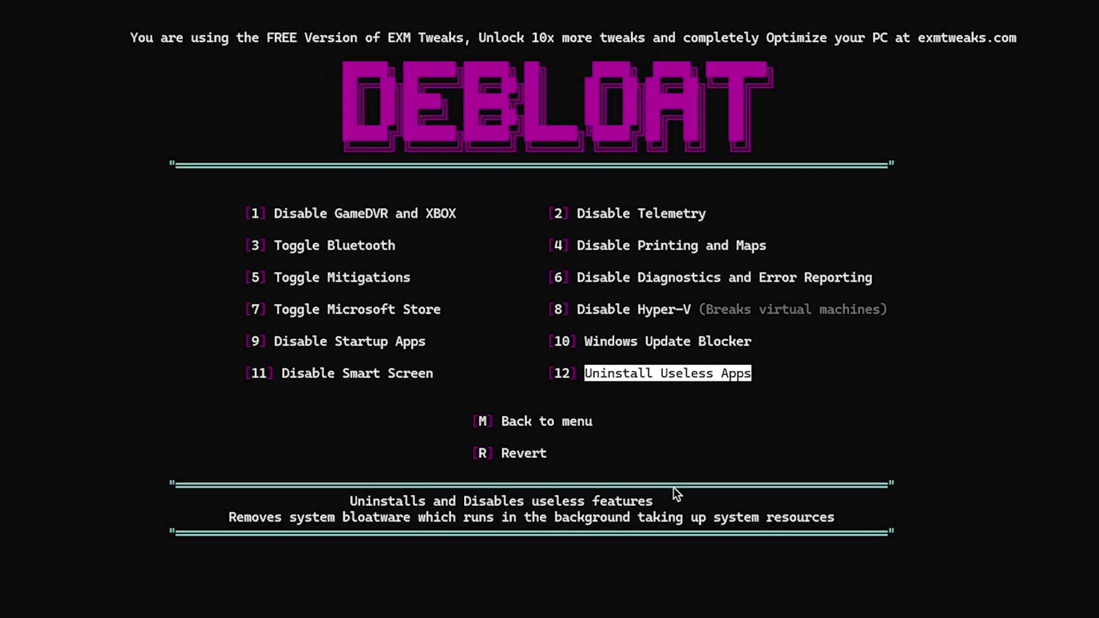
text(12)
key(Return)
drag(400, 191, 630, 191)
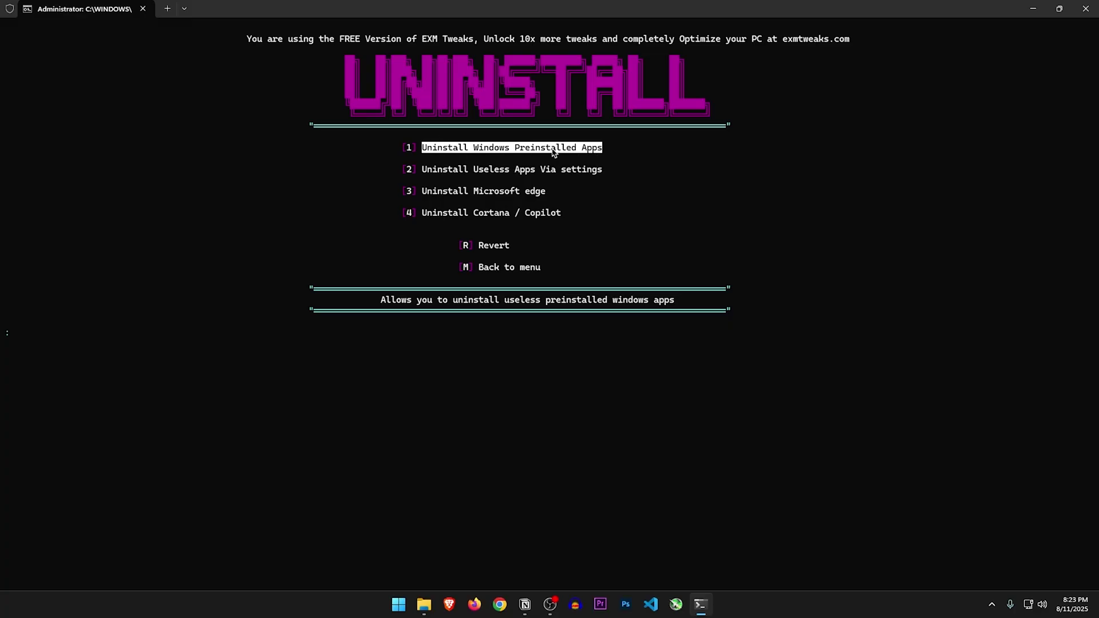
Choose uninstall via Settings (2), then uninstall and confirm removing the Camera app
drag(422, 168, 442, 168)
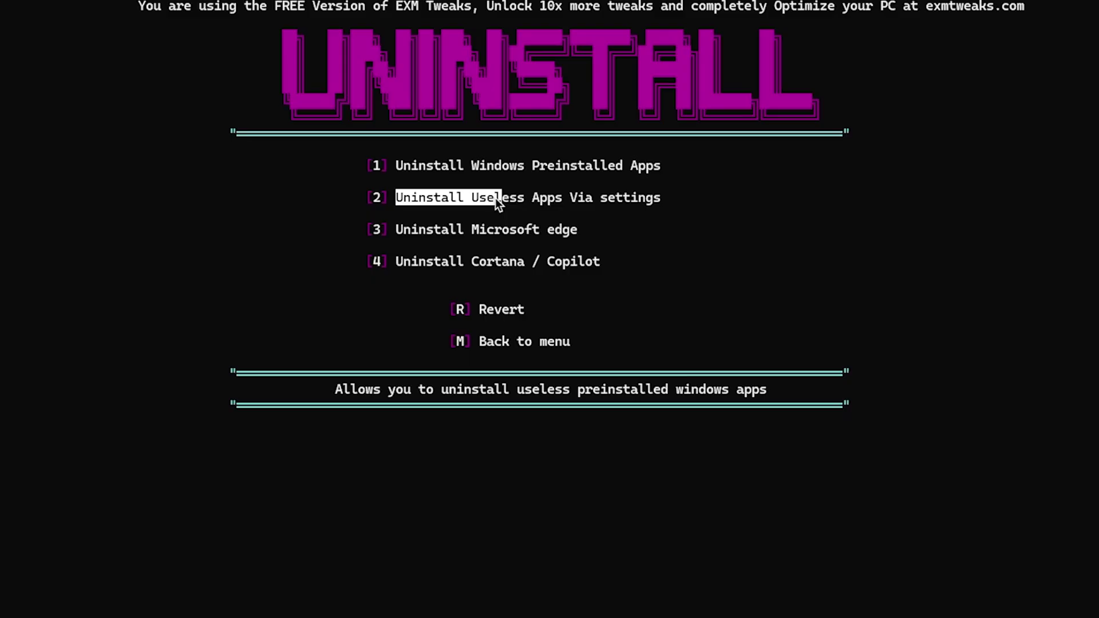
drag(647, 200, 660, 198)
text(2)
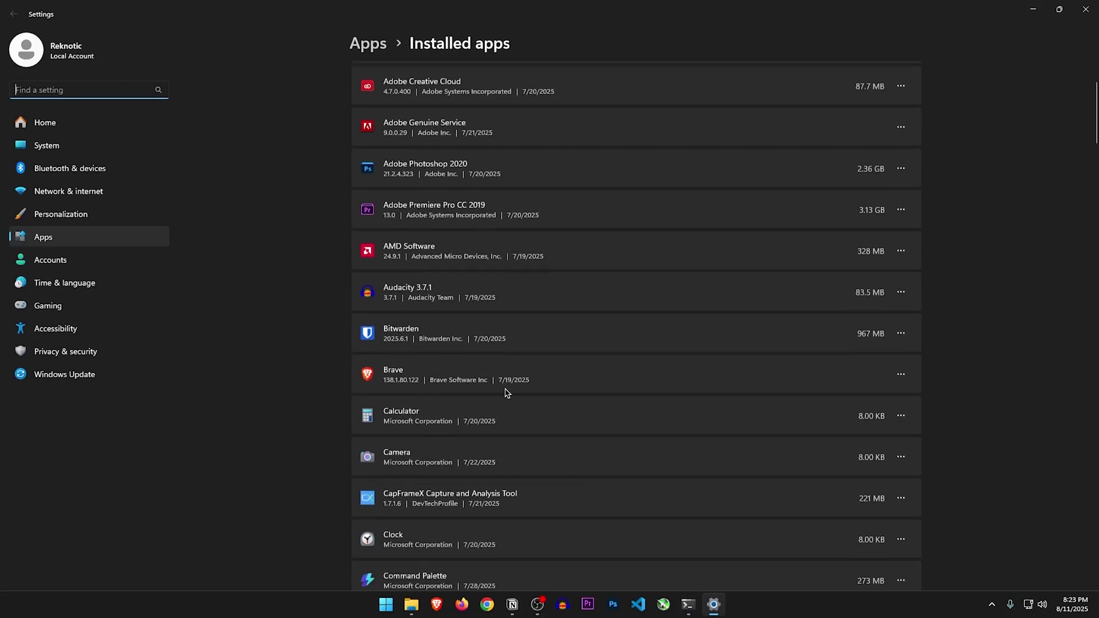
scroll(508, 393, down, 8)
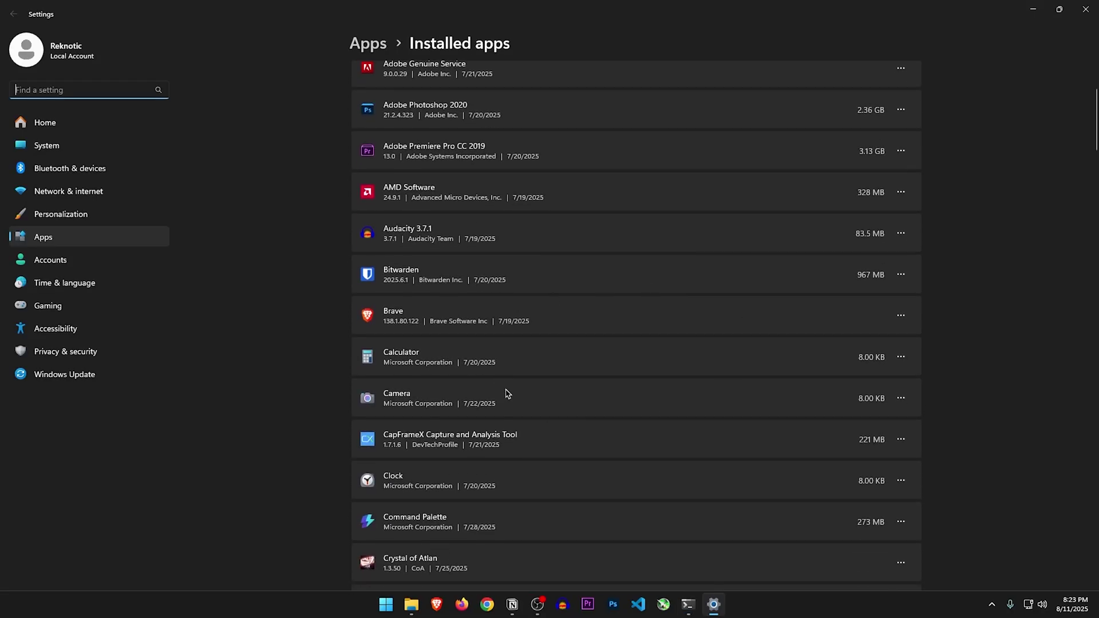
scroll(611, 368, up, 2)
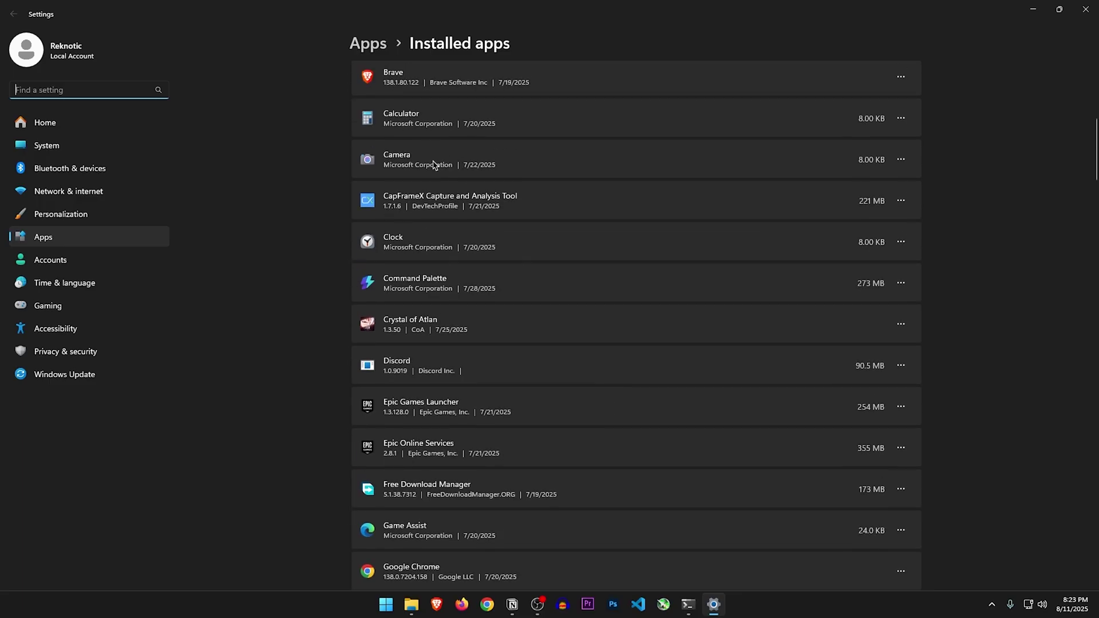
click(900, 160)
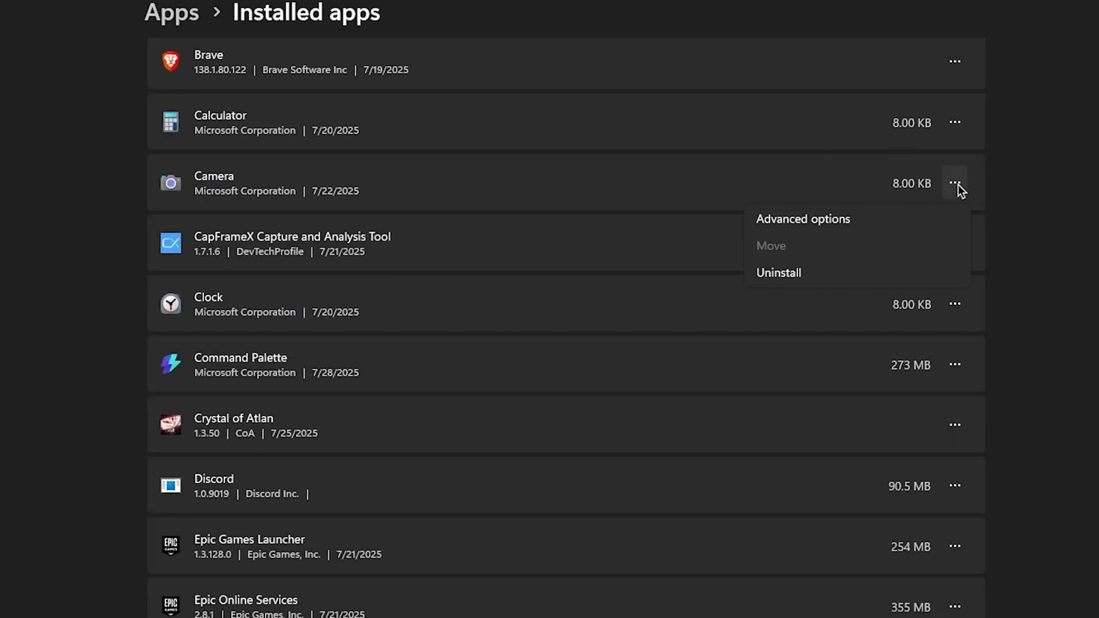
click(829, 270)
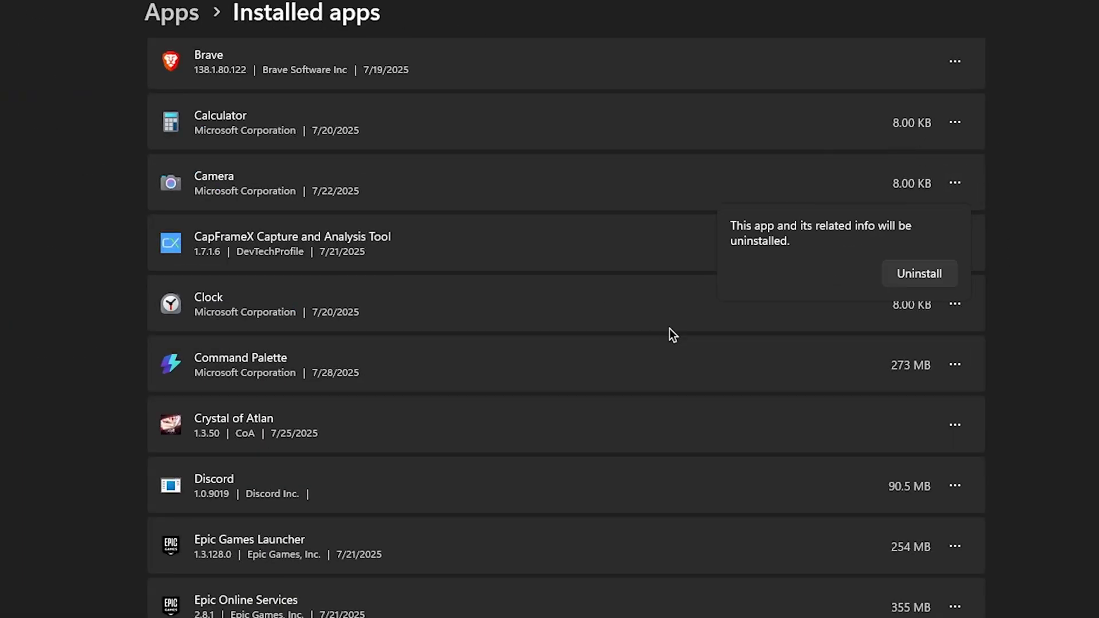
click(912, 278)
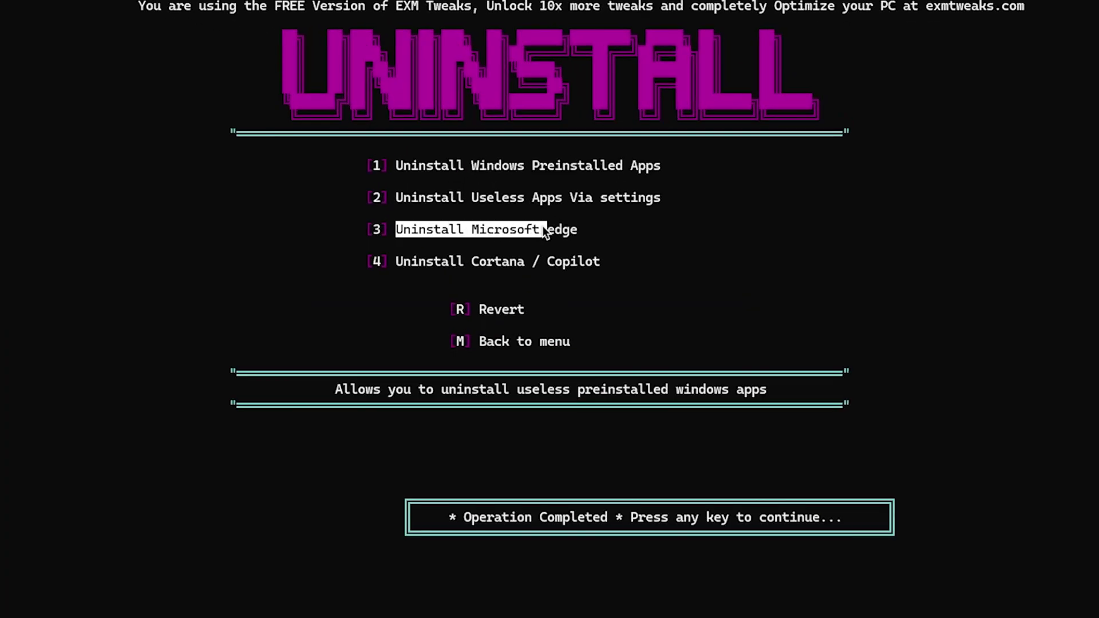
Uninstall Cortana / Copilot with option 4 and return to the main menu
key(Return)
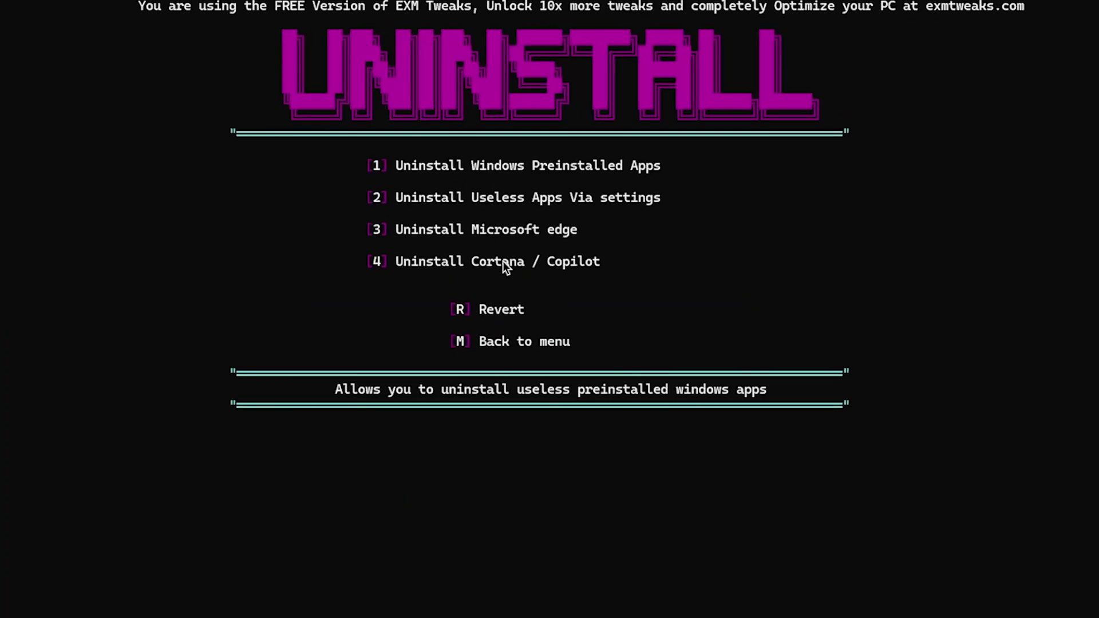
text(4)
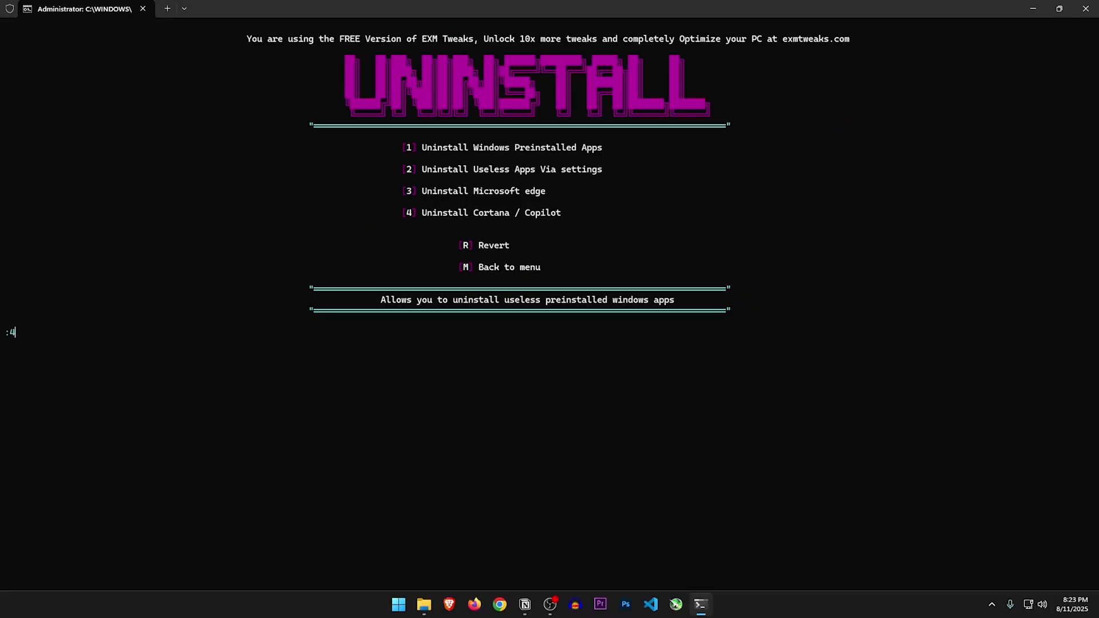
key(Return)
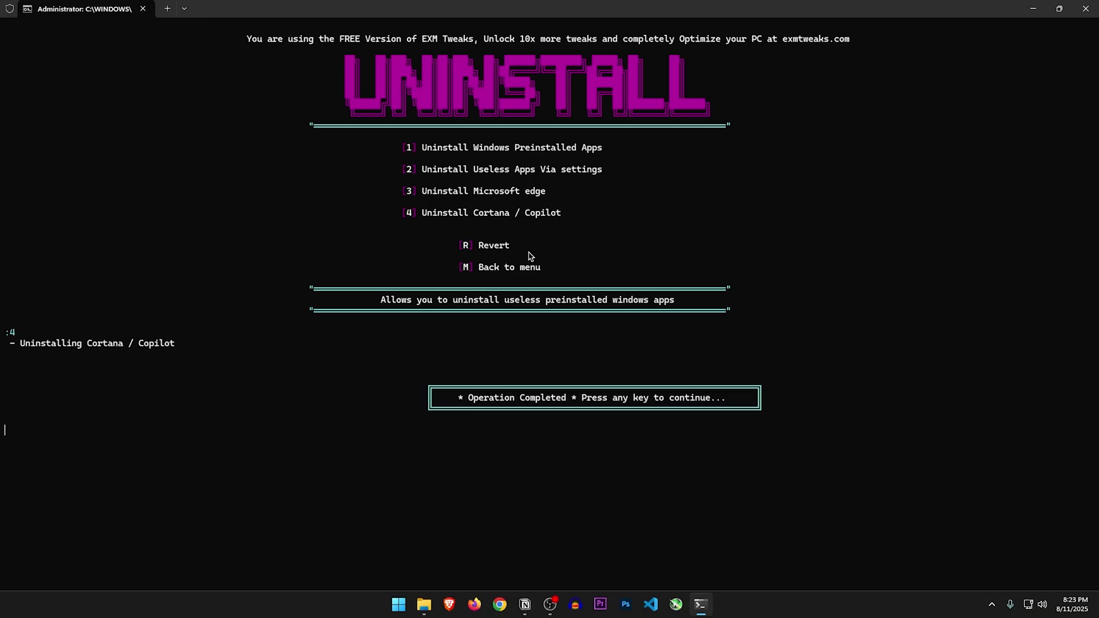
key(Return)
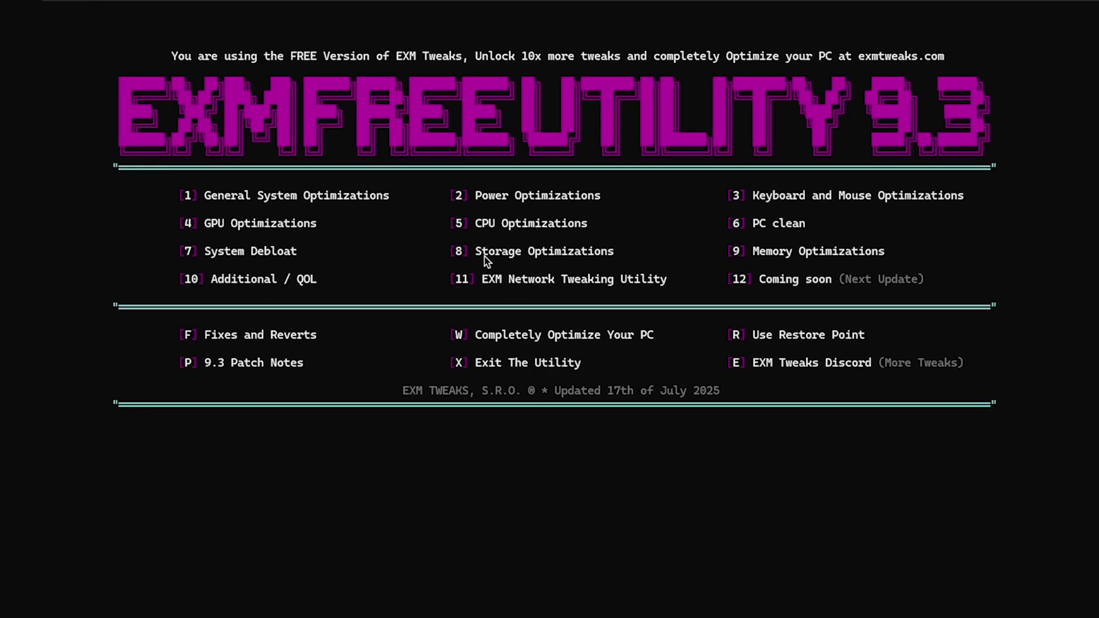
In Storage Optimizations (option 8), run the Optimize NFTS tweak (option 3)
drag(483, 191, 512, 193)
text(8)
key(Return)
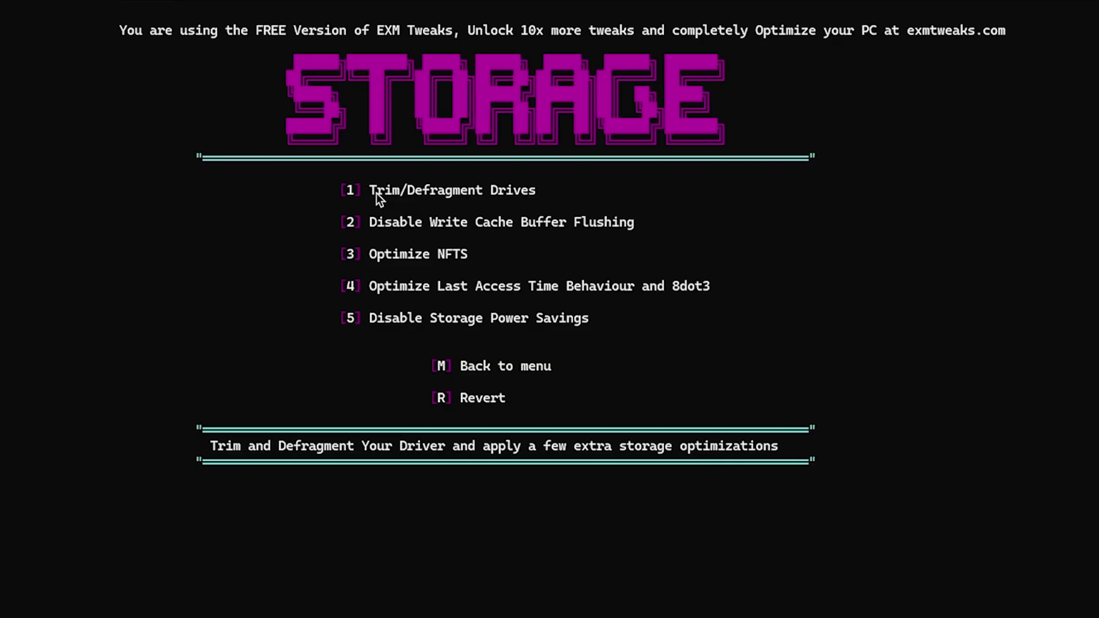
drag(376, 194, 523, 198)
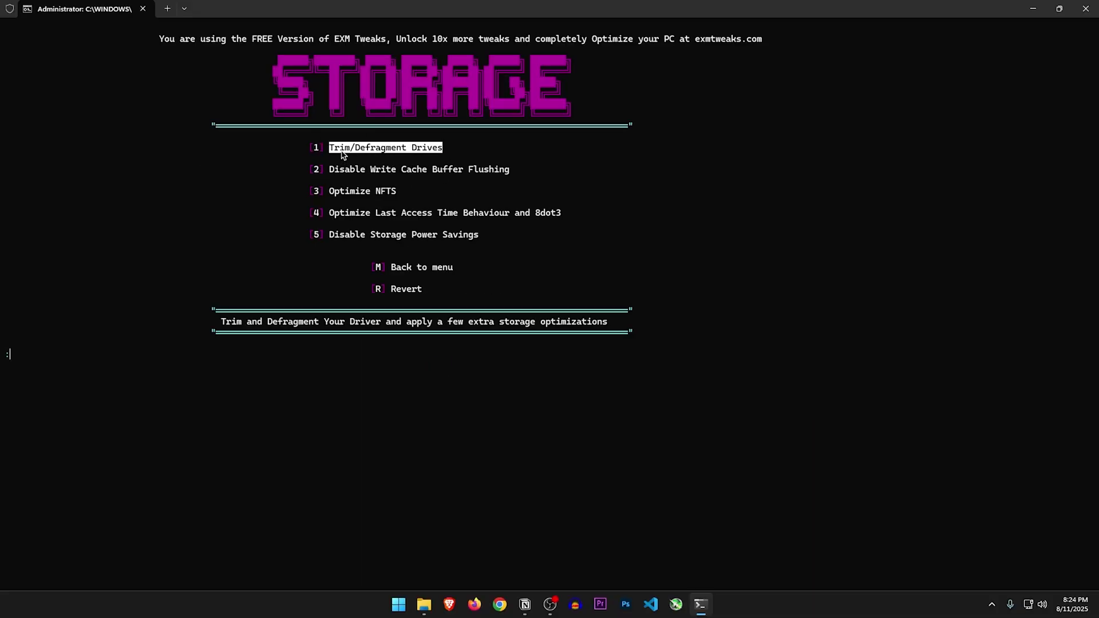
click(549, 151)
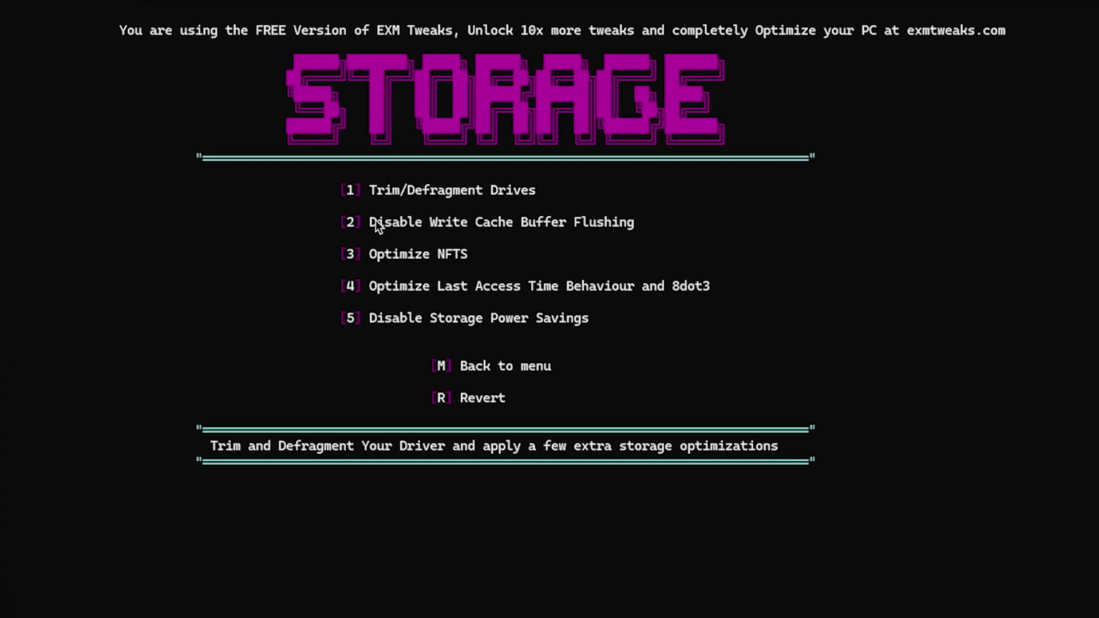
drag(469, 232, 572, 225)
text(3)
key(Return)
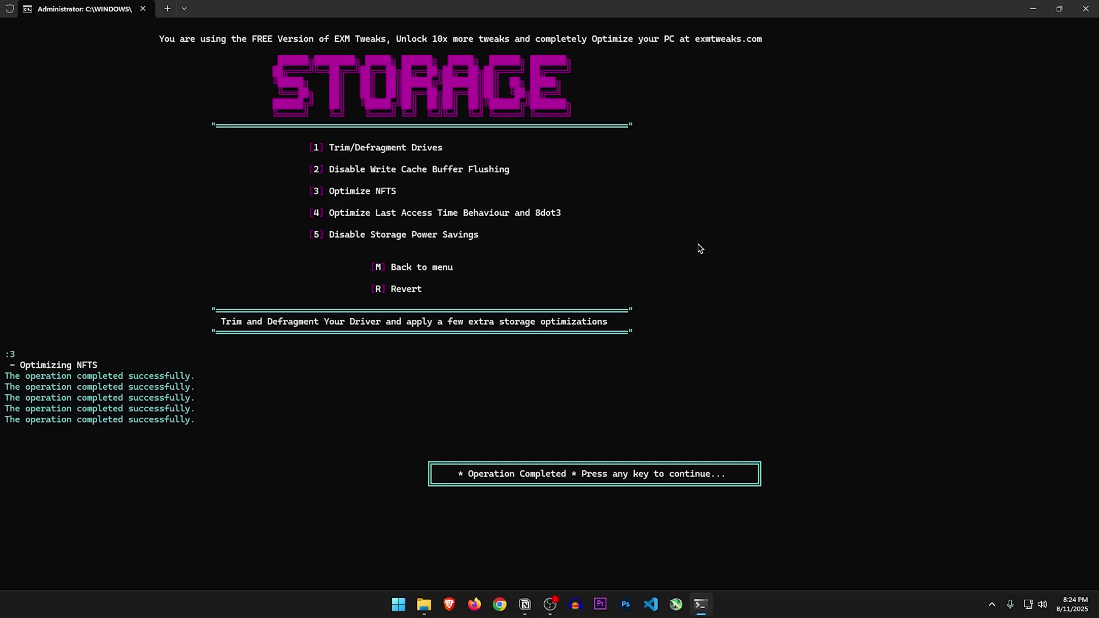
key(Return)
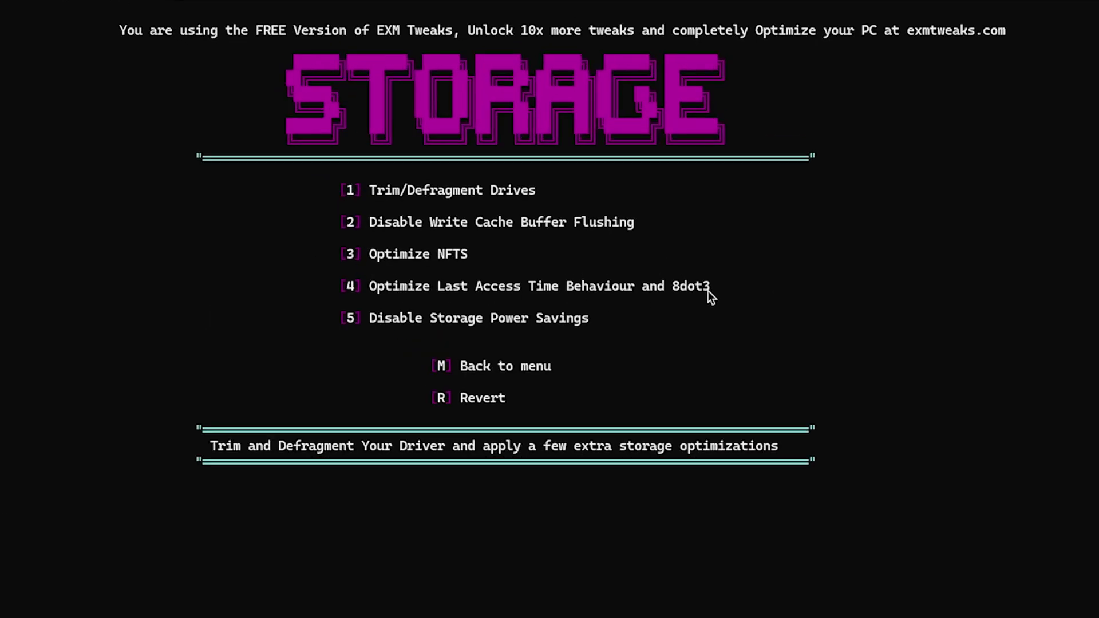
Disable last-access time, 8dot3 names and power savings for the SSD
key(4)
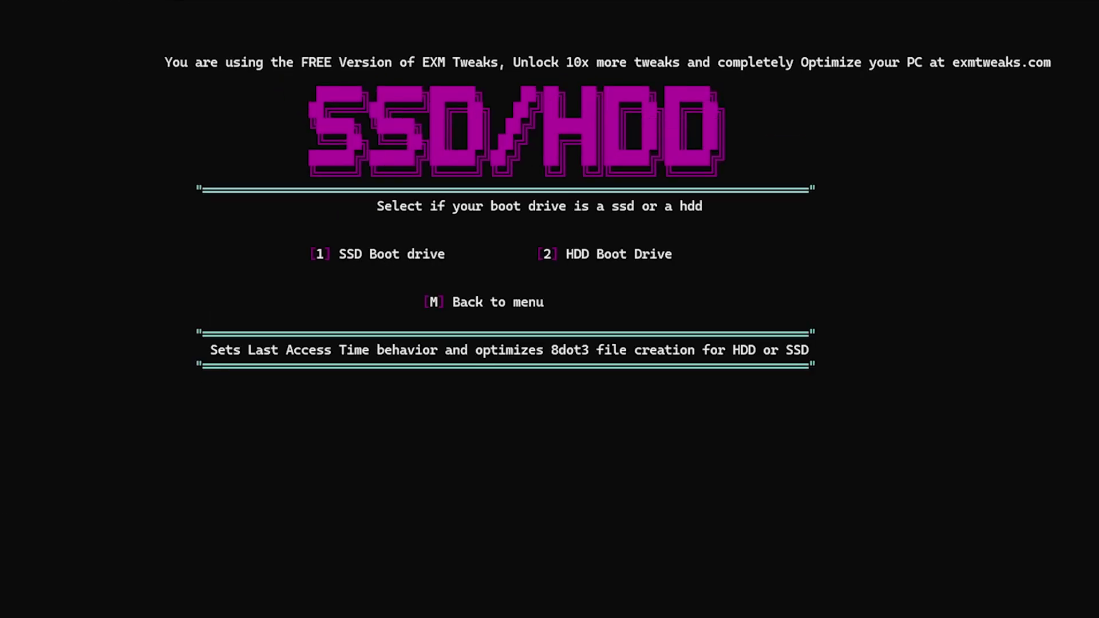
key(1)
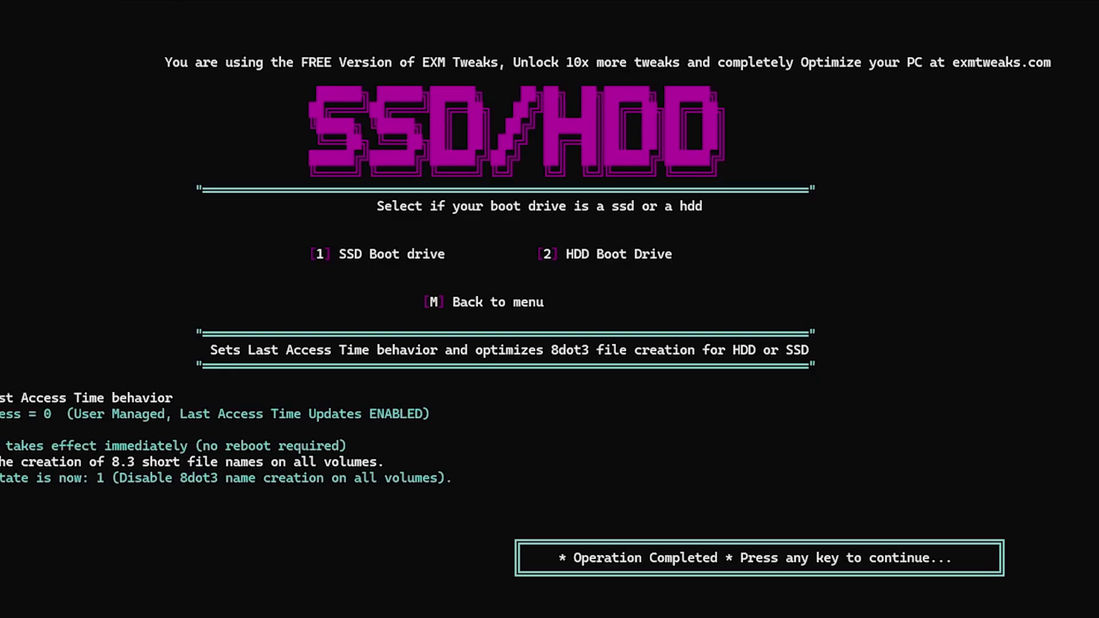
key(Return)
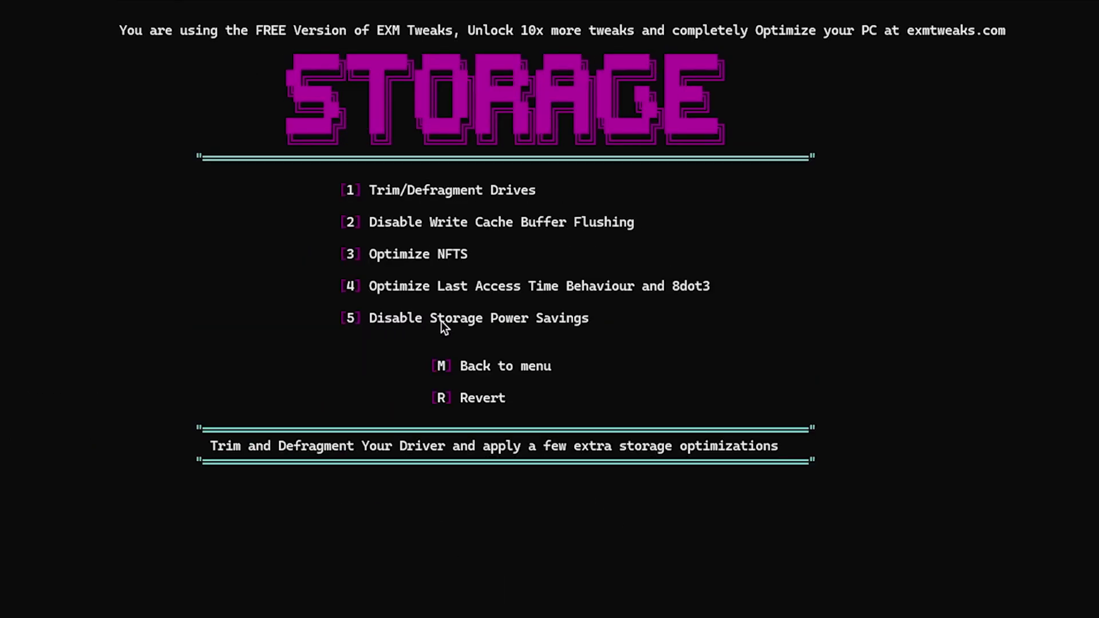
key(5)
drag(240, 254, 313, 258)
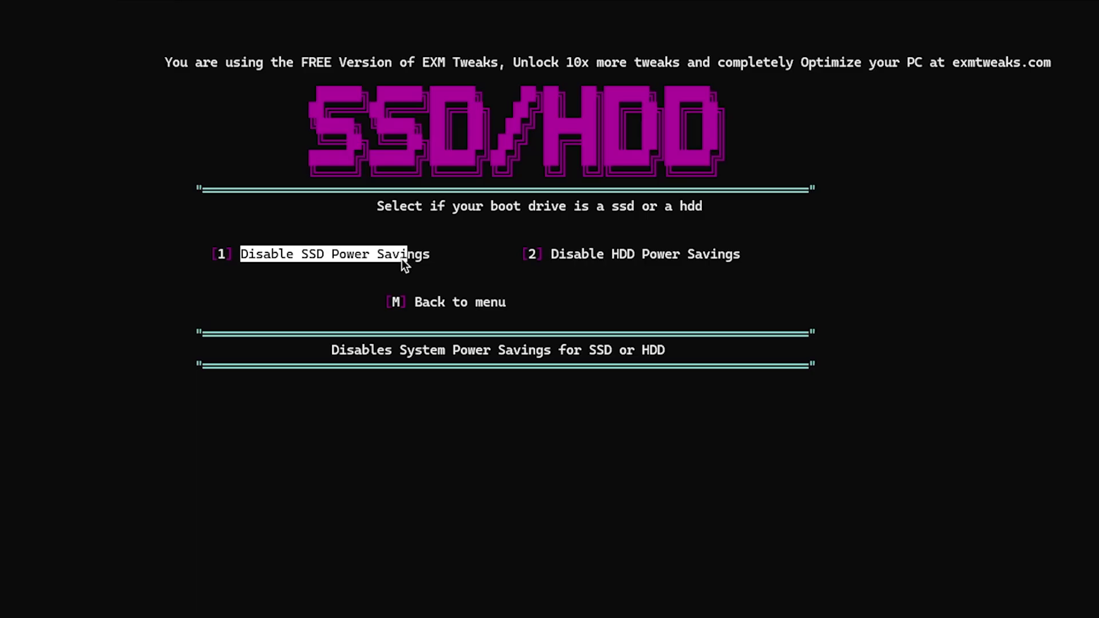
key(1)
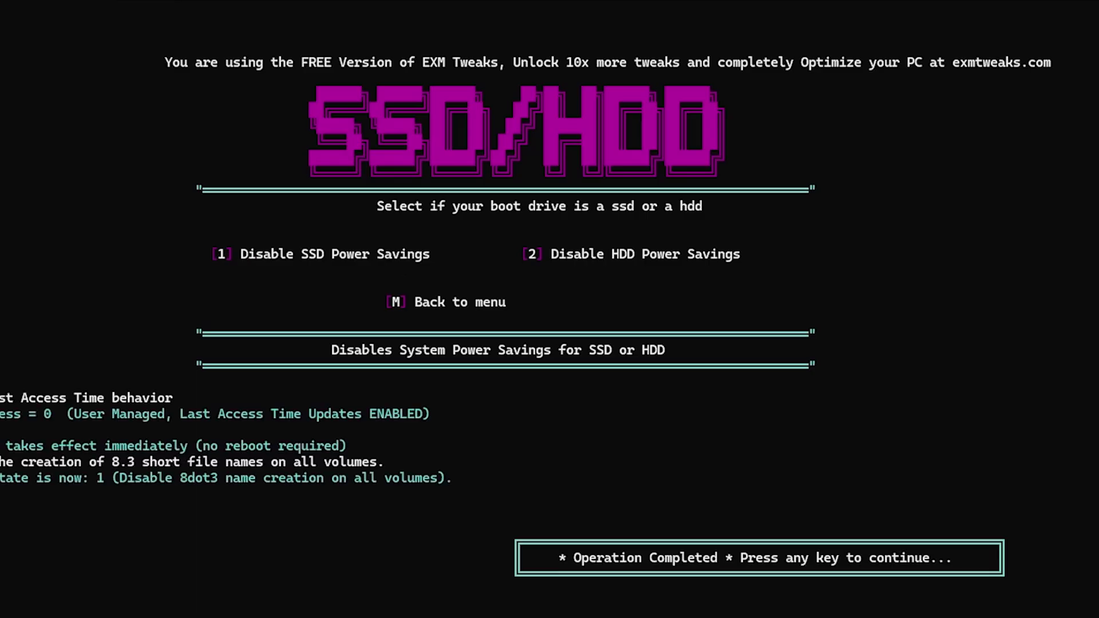
key(Return)
Go to Memory Optimizations (option 9) and review the RAM registry tweak description
text(m)
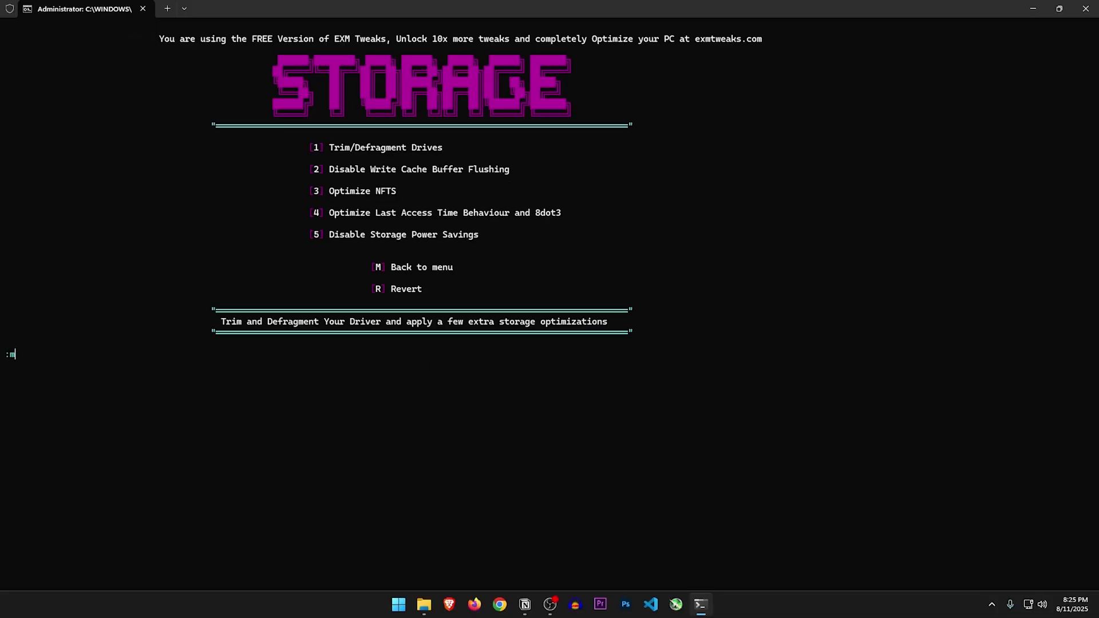
key(Return)
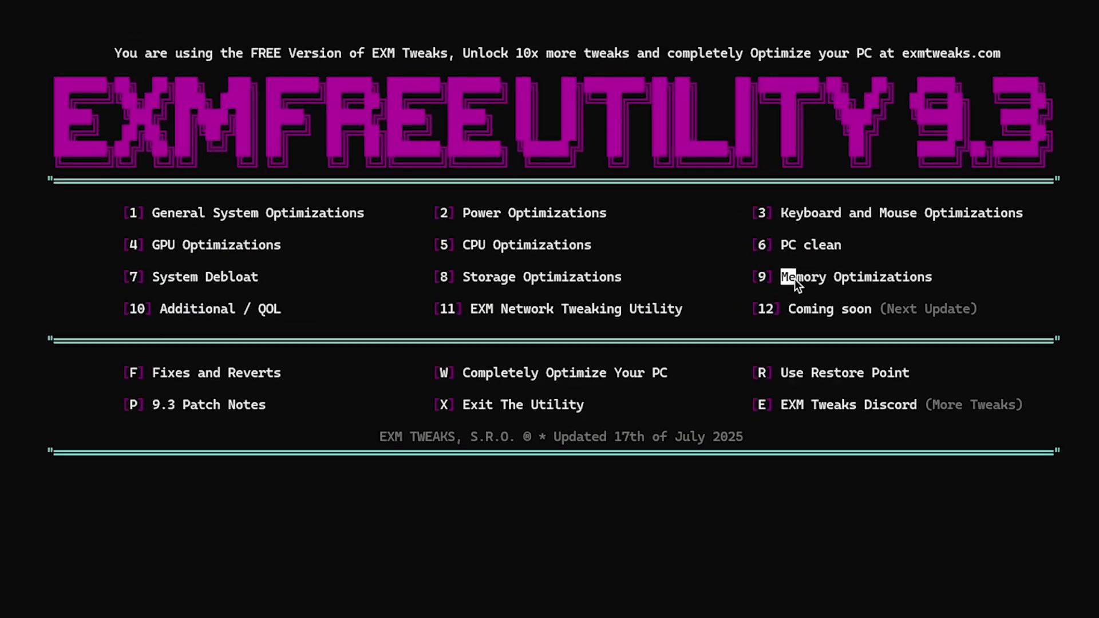
text(9)
key(Return)
drag(307, 420, 391, 425)
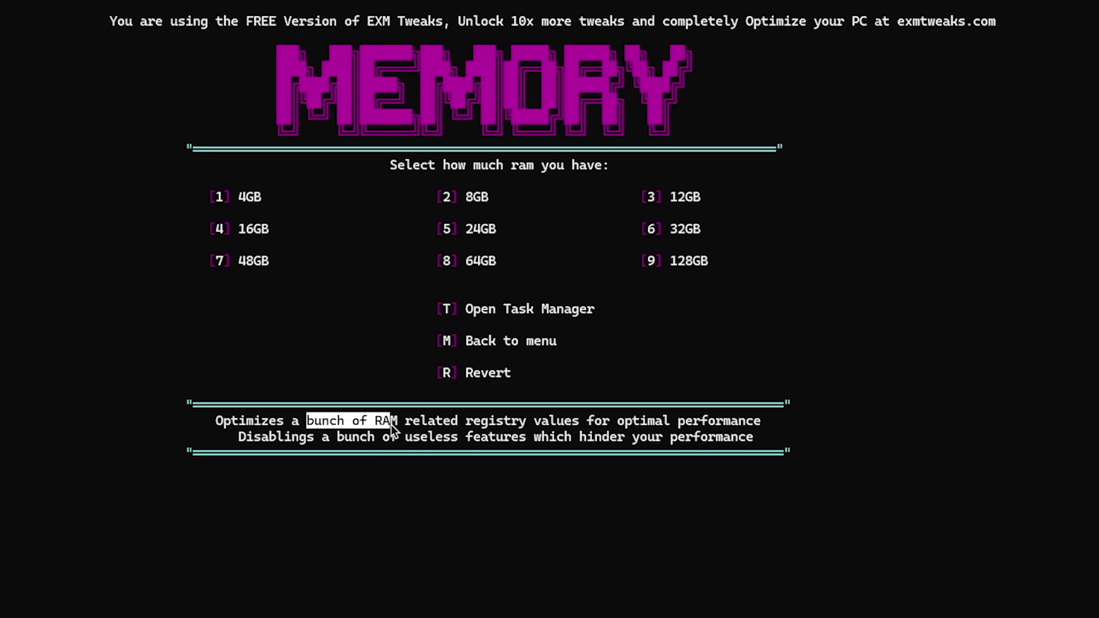
drag(489, 427, 738, 434)
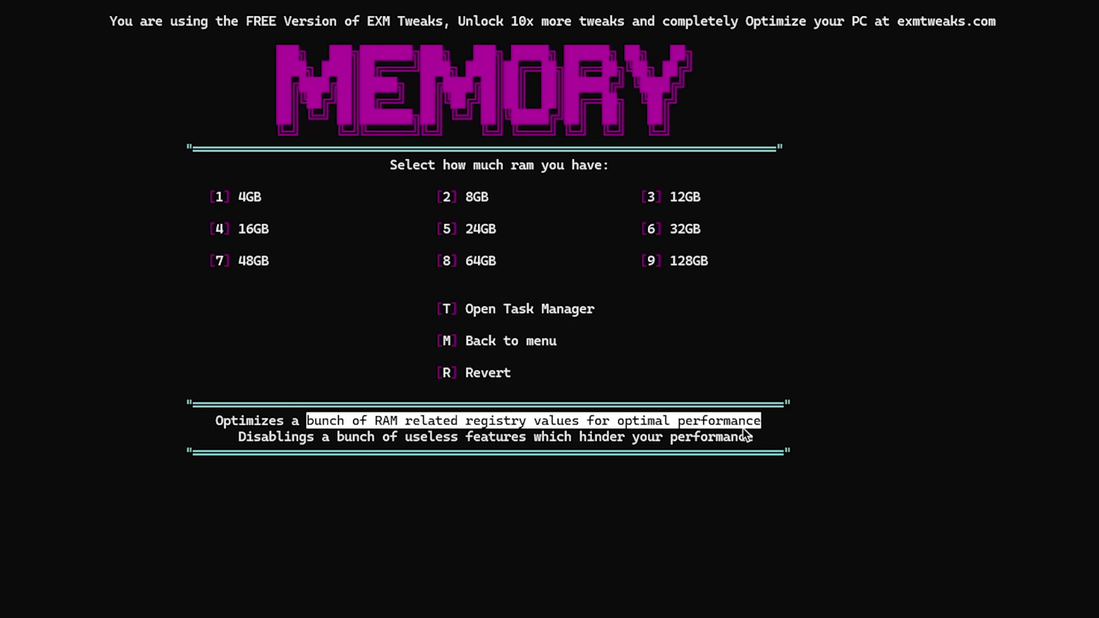
drag(239, 438, 313, 438)
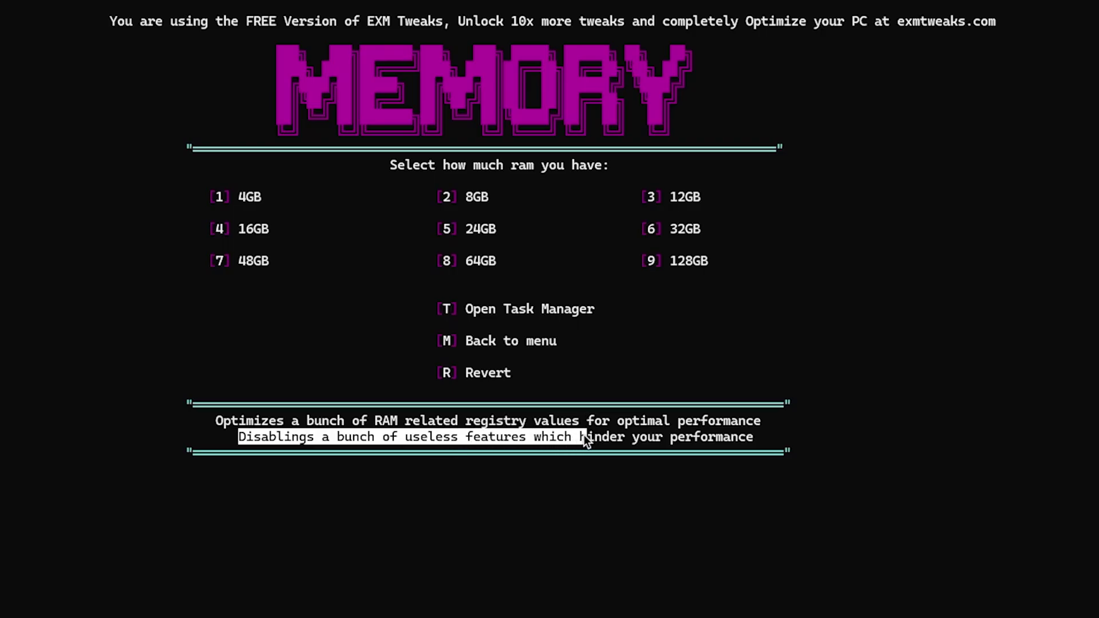
drag(584, 435, 713, 438)
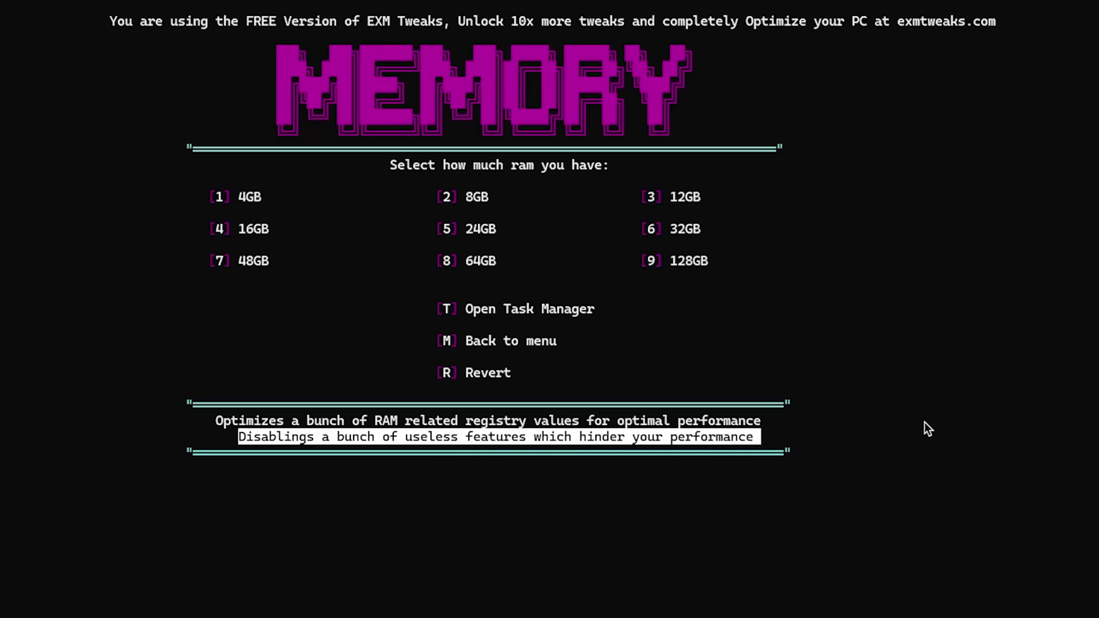
click(864, 505)
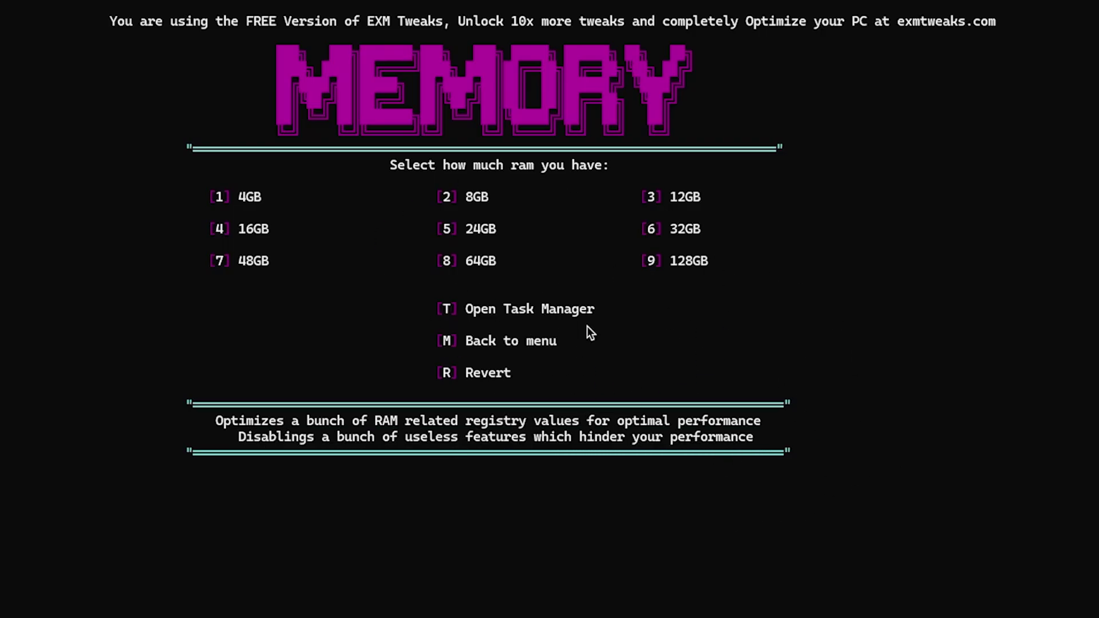
Confirm 8 GB RAM in Task Manager's Memory page, then apply the 8GB memory tweaks
key(t)
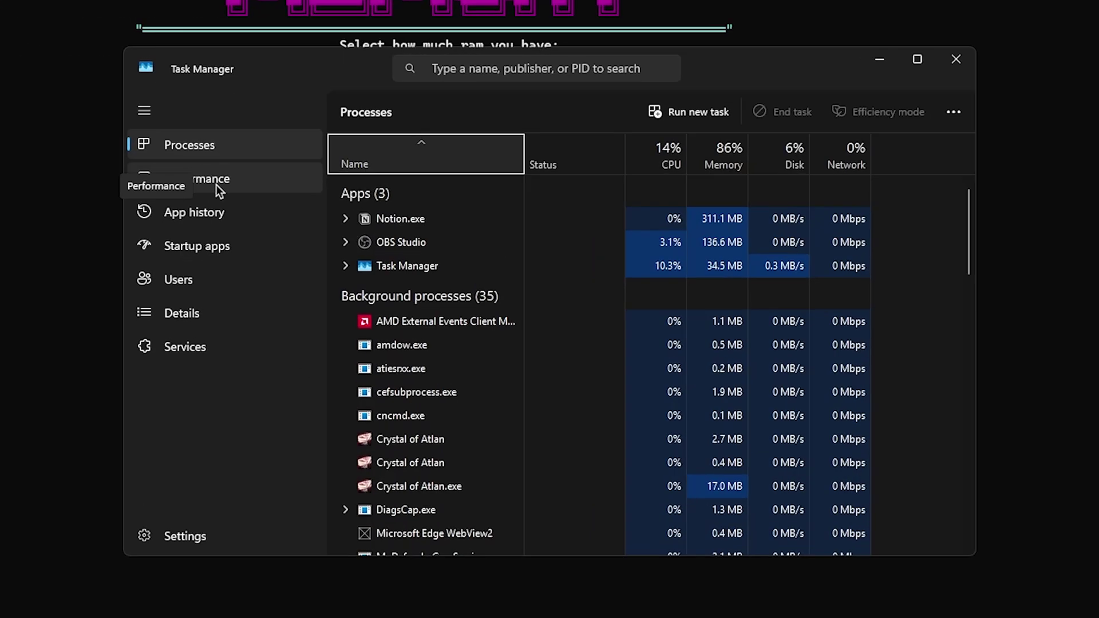
click(266, 305)
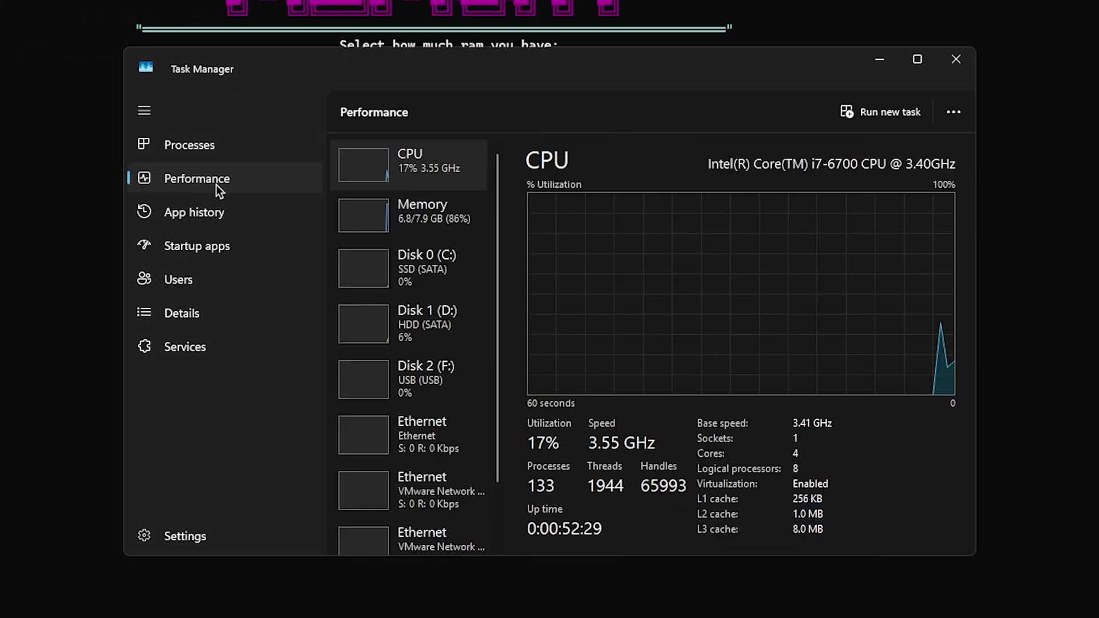
click(417, 213)
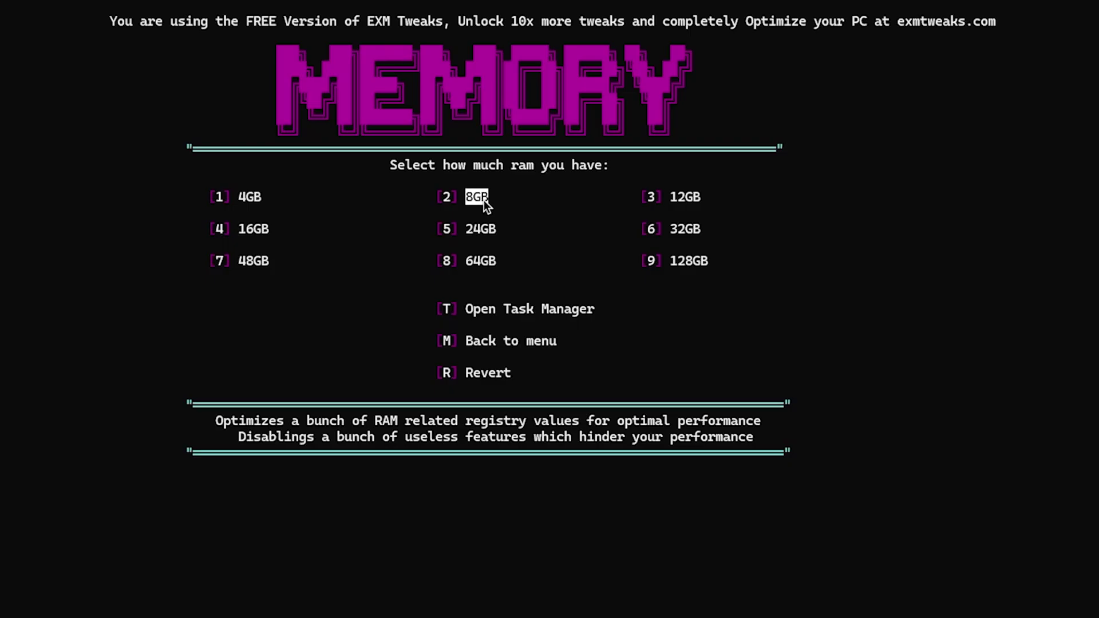
click(1031, 384)
text(2)
key(Return)
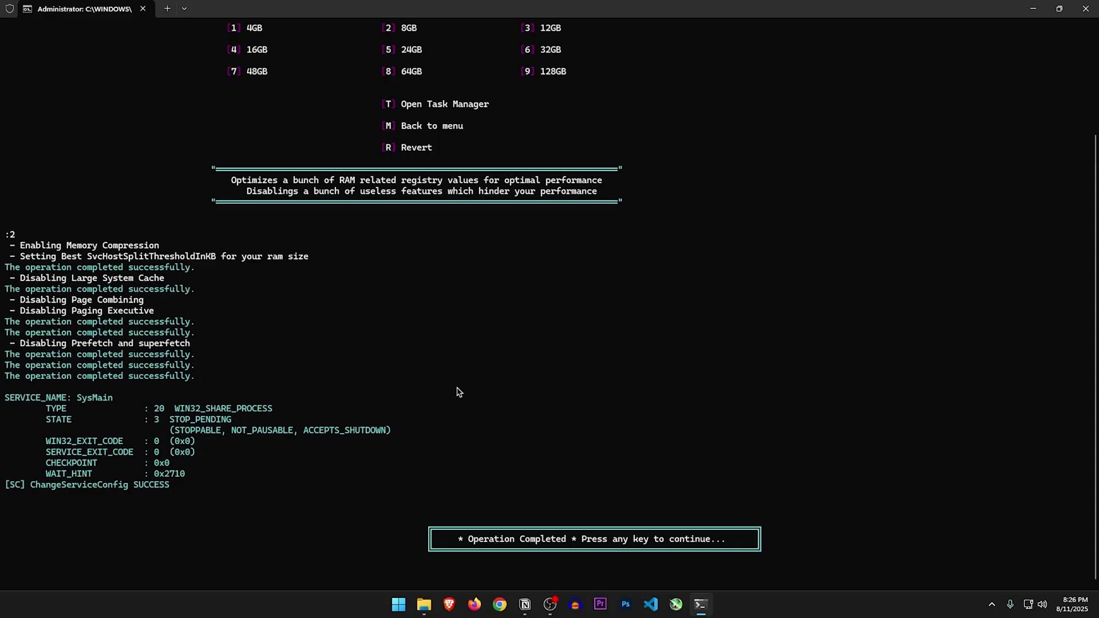
key(Return)
Run Additional / QOL tweak 2 to enable full wallpaper quality
drag(162, 307, 281, 310)
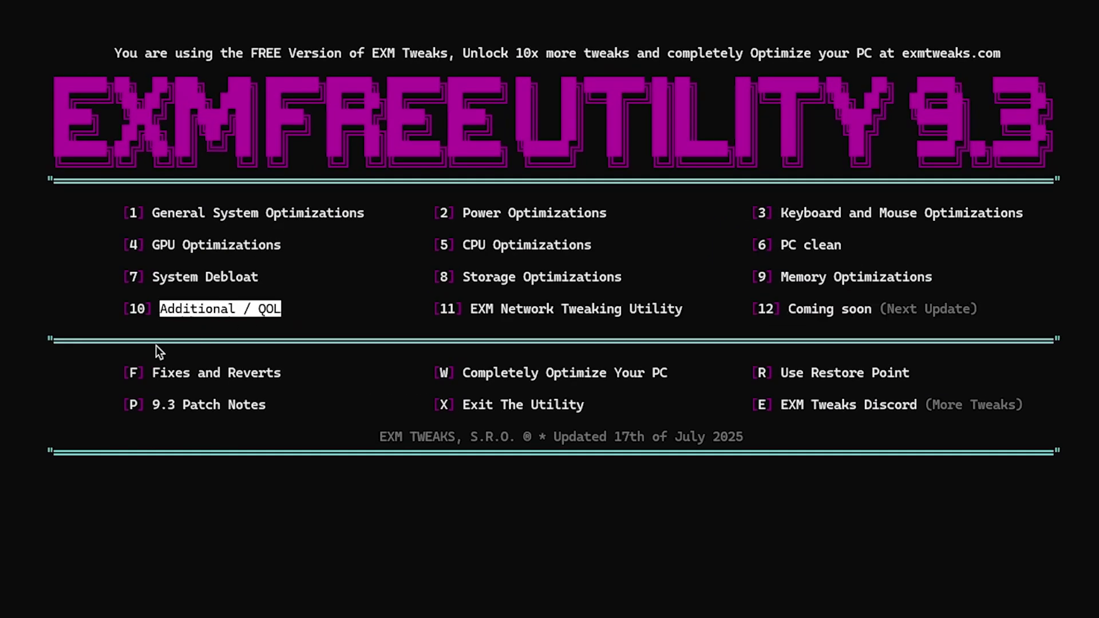
drag(428, 181, 611, 213)
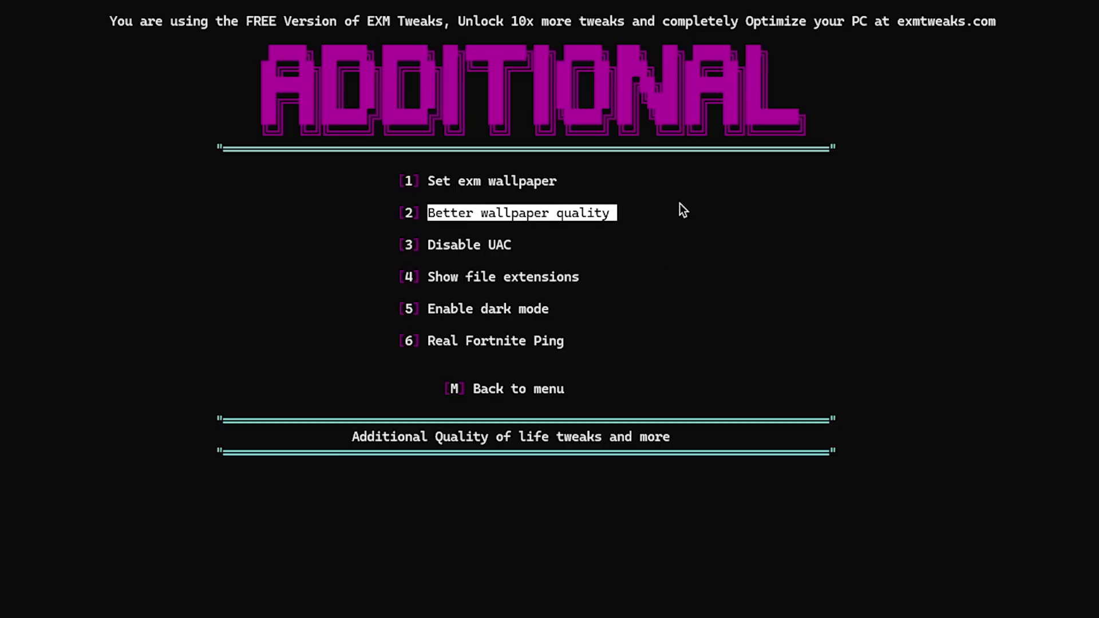
text(2)
key(Return)
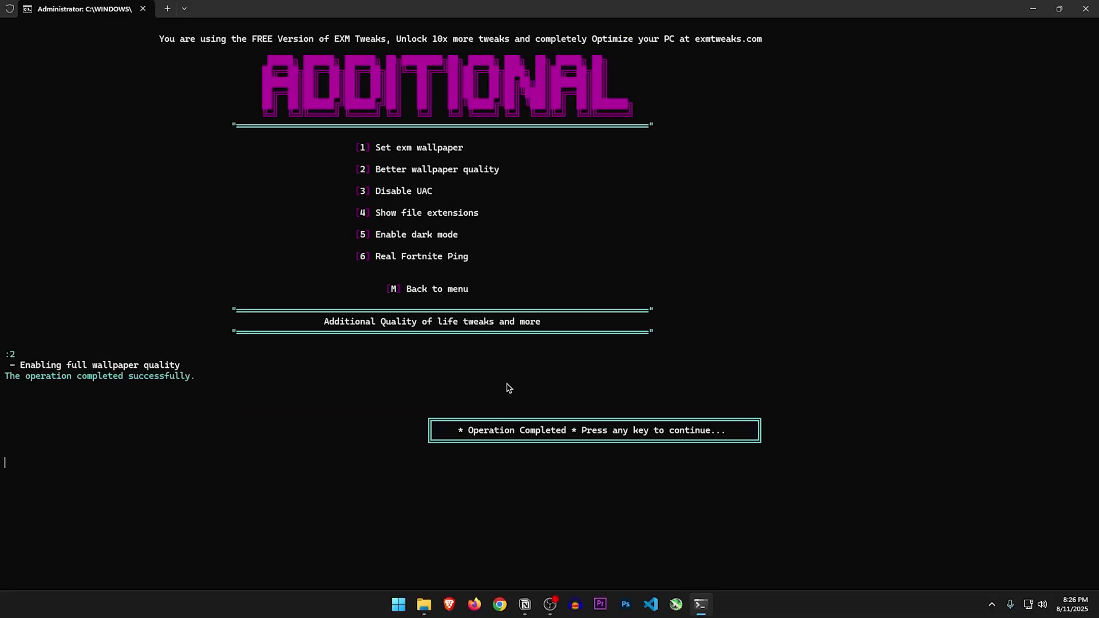
key(Return)
drag(374, 191, 424, 192)
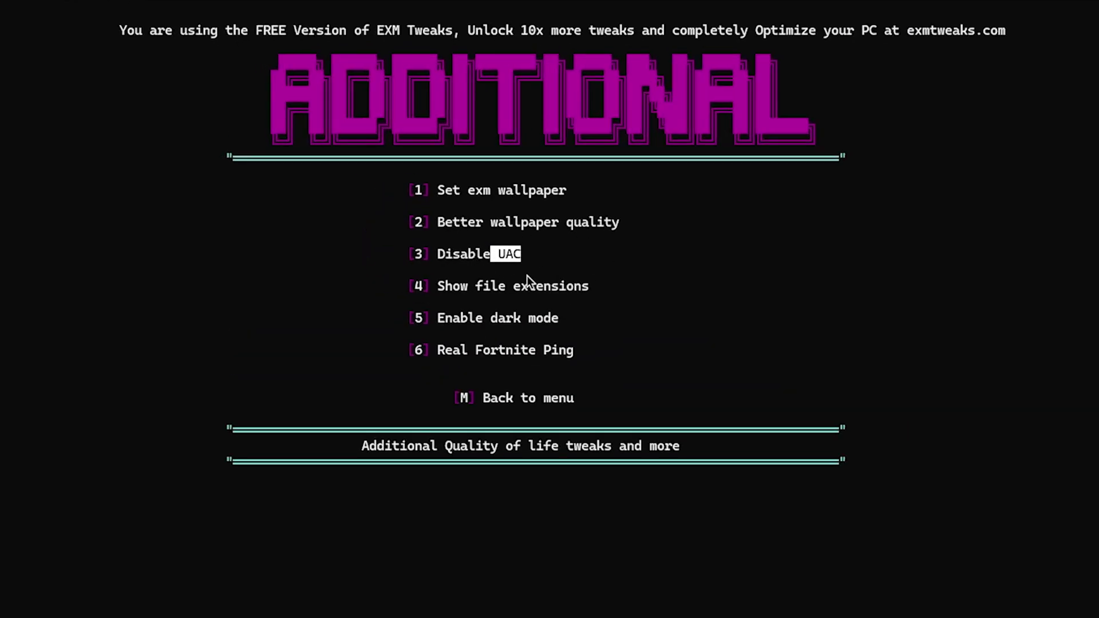
click(448, 283)
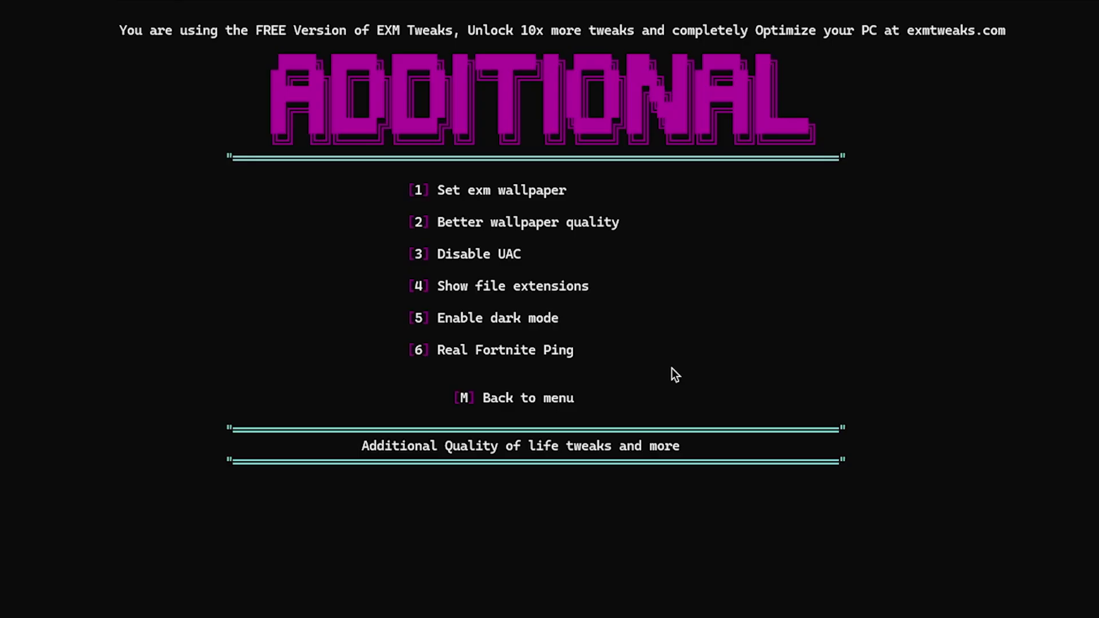
Ping the Middle East Fortnite servers (region 7) and read the 59 ms average
key(6)
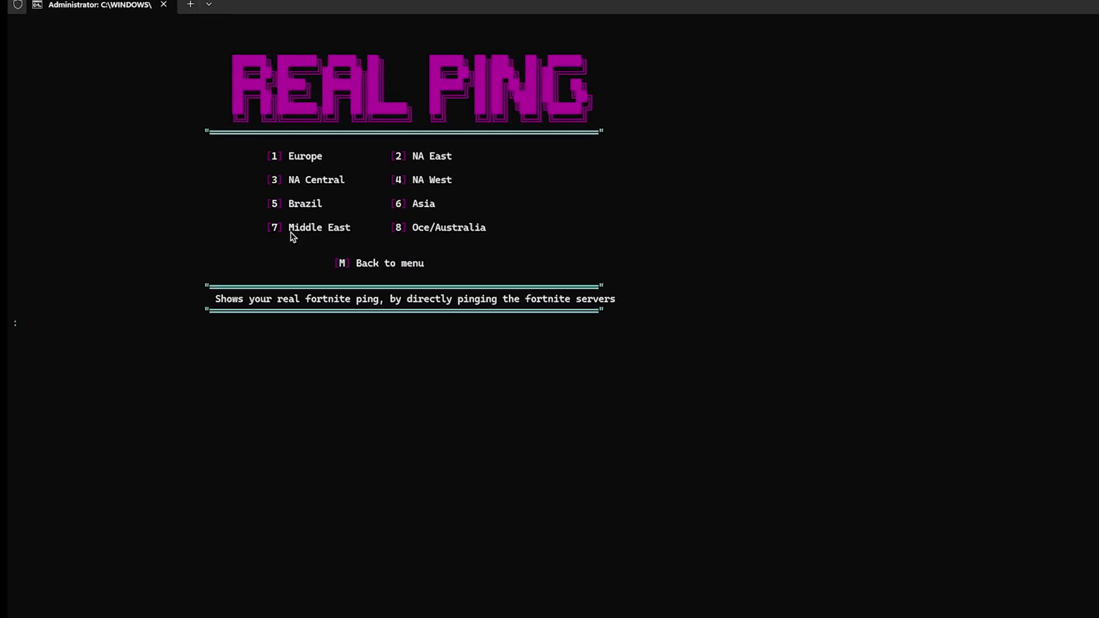
drag(256, 212, 314, 217)
click(388, 328)
text(7)
key(Return)
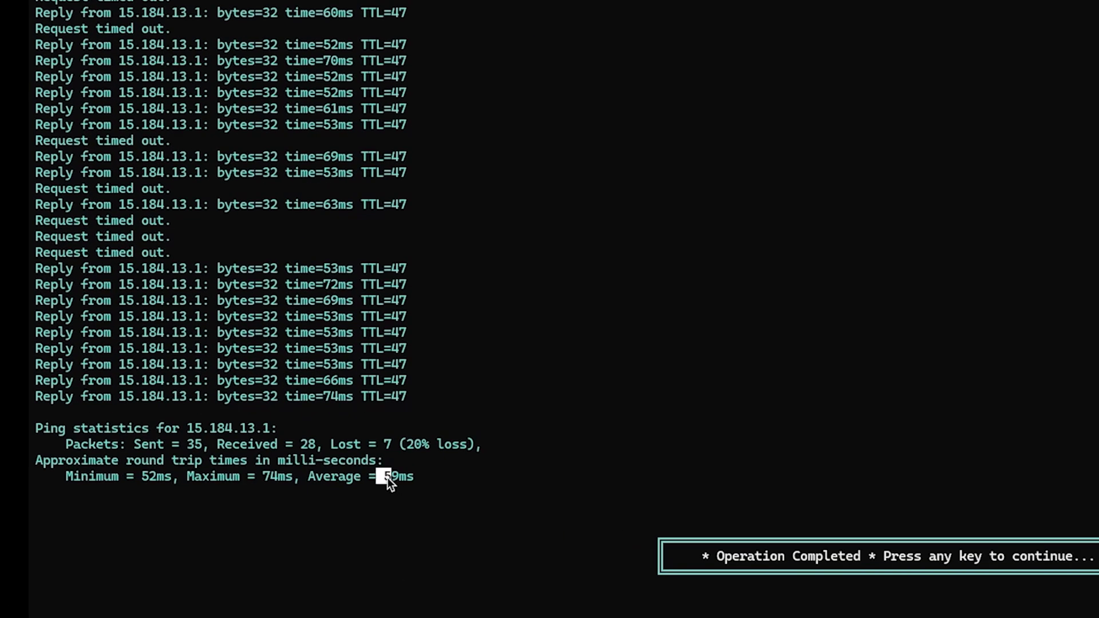
mouse_move(386, 477)
mouse_down()
mouse_move(410, 479)
mouse_move(378, 475)
mouse_up()
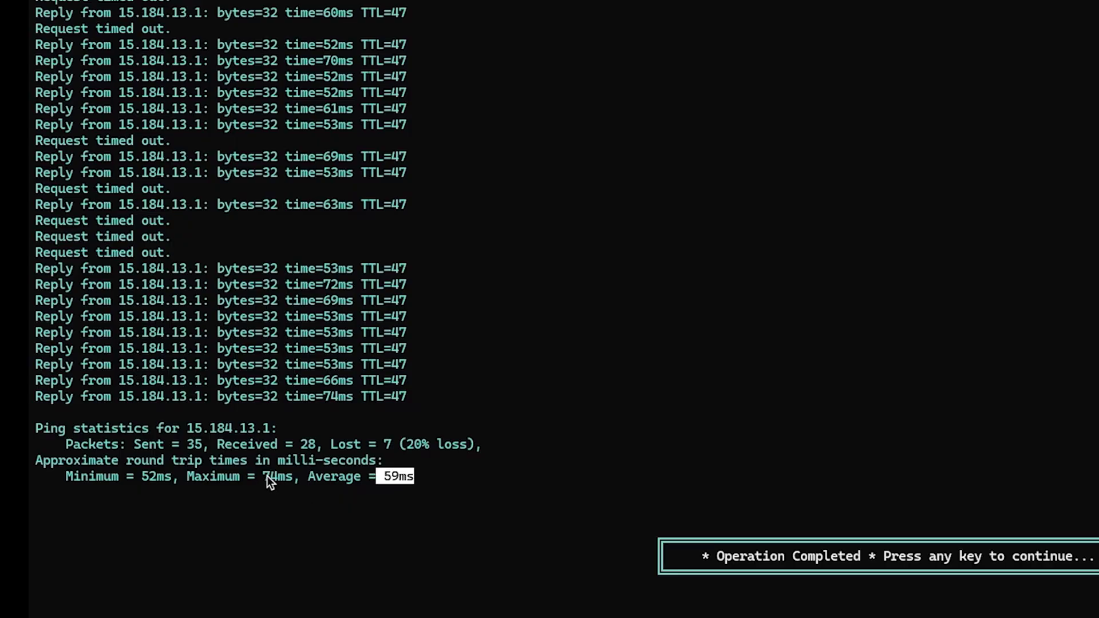
drag(142, 477, 157, 477)
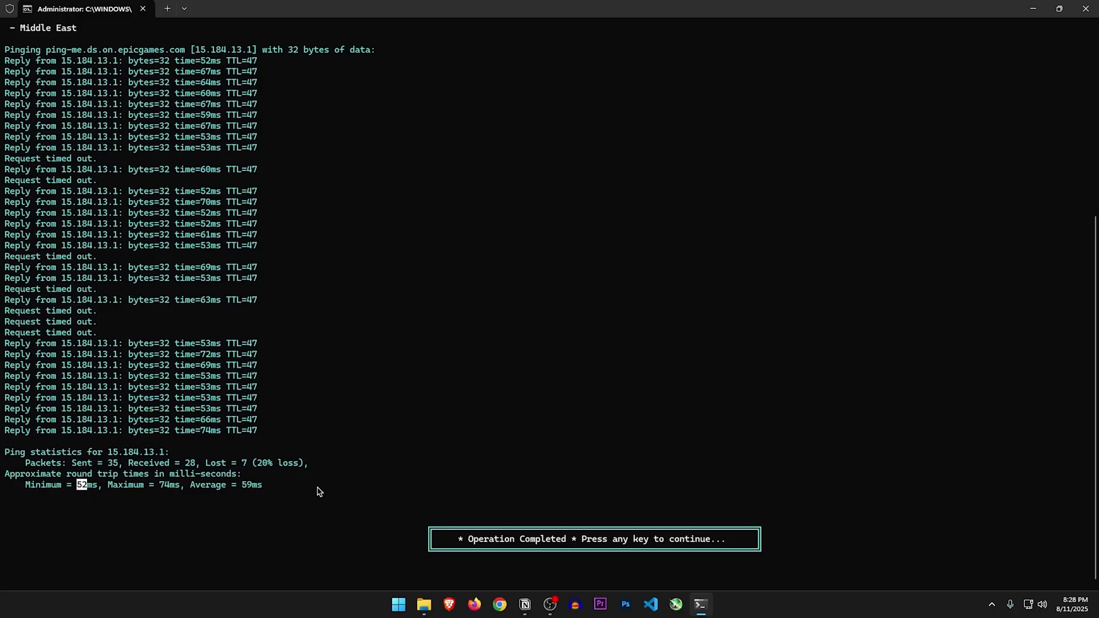
Launch the EXM Network Tweaking Utility (option 11), skipping the restore point
key(Return)
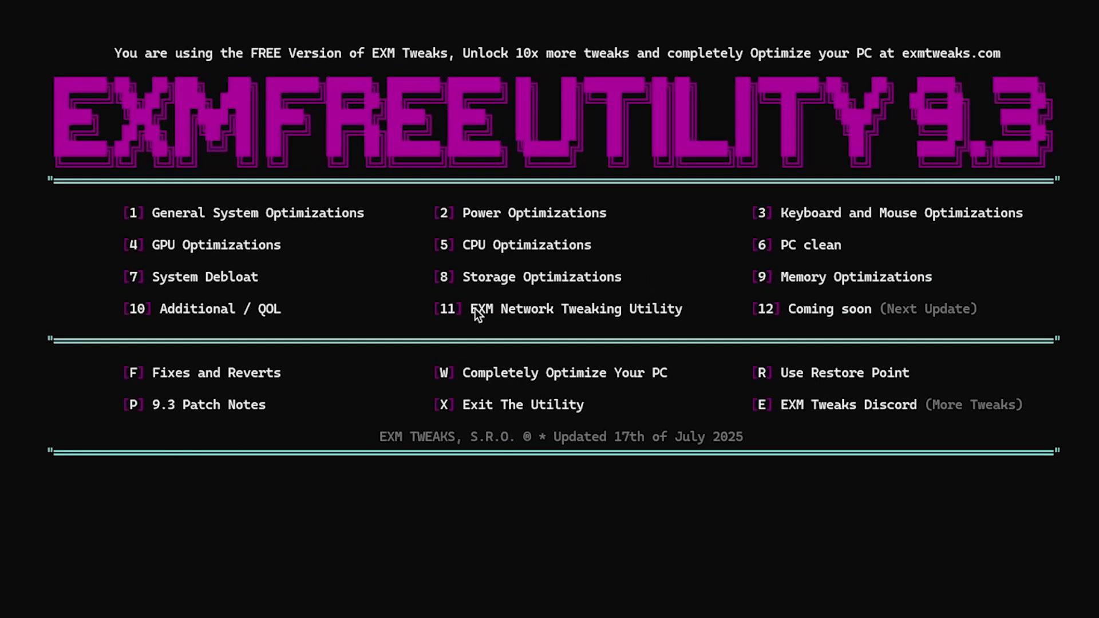
text(11)
key(Return)
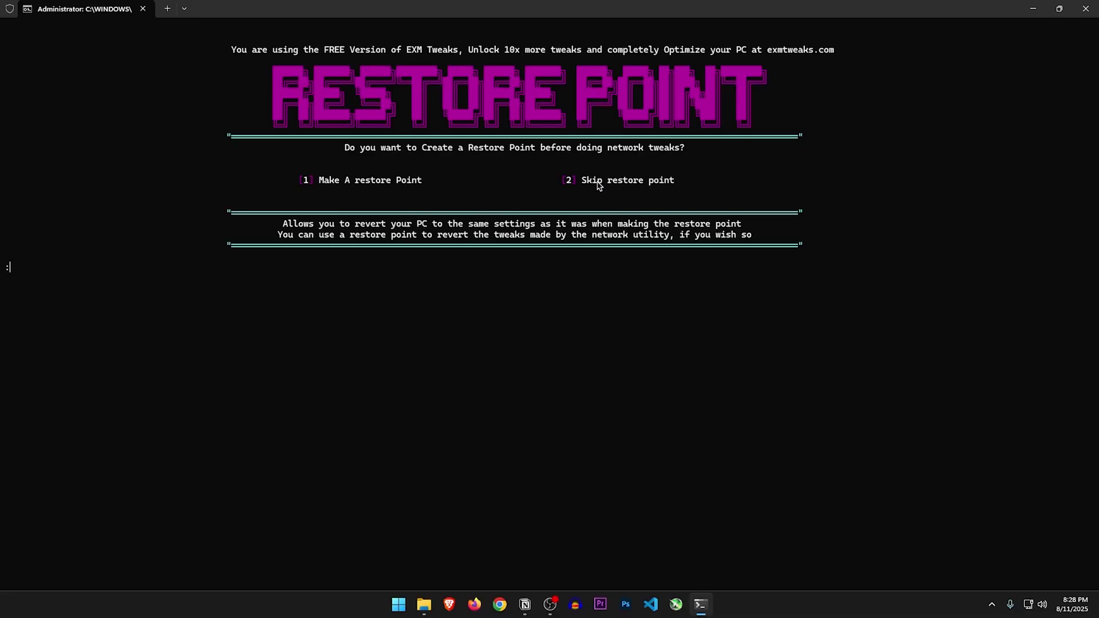
text(2)
key(Return)
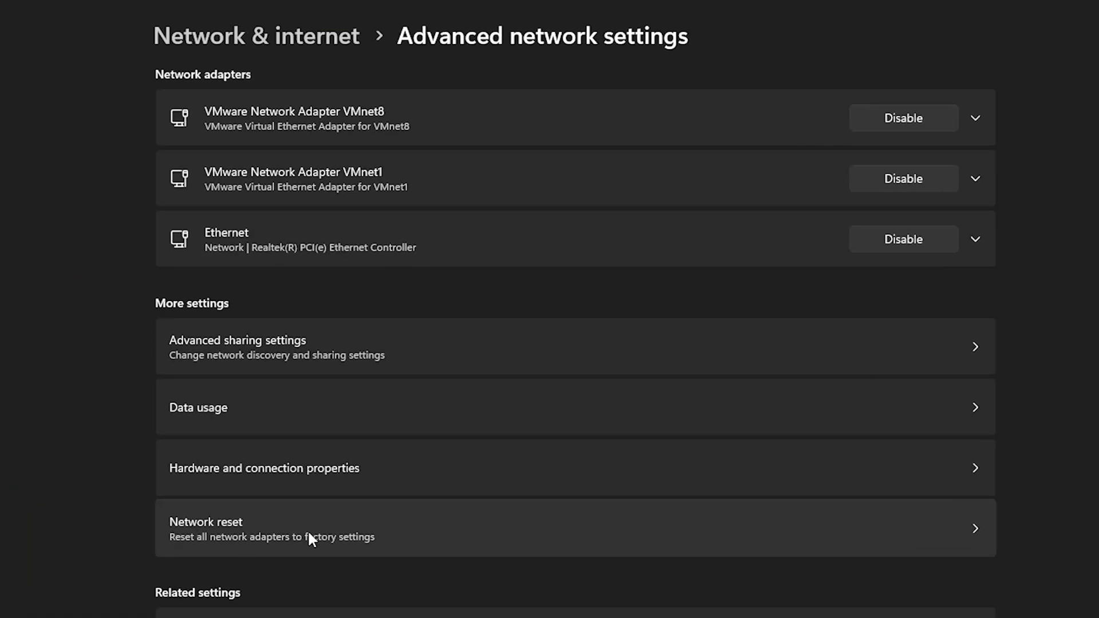
Open Network reset from the Advanced network settings page
click(453, 381)
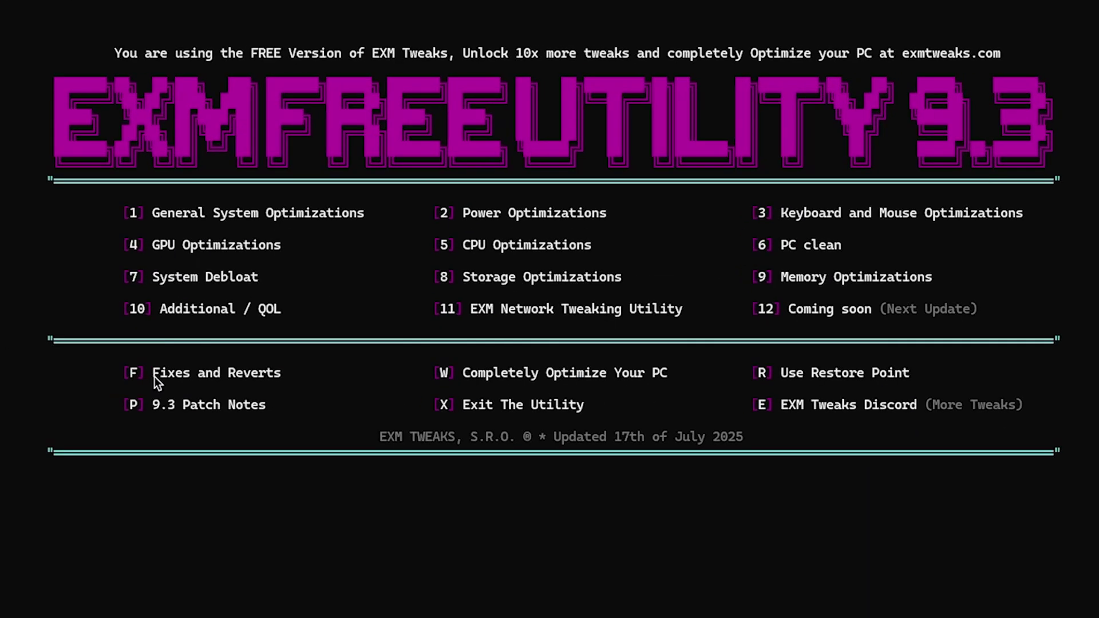
View the Quick Fixes list under Fixes and Reverts, return to the main menu, and exit
key(f)
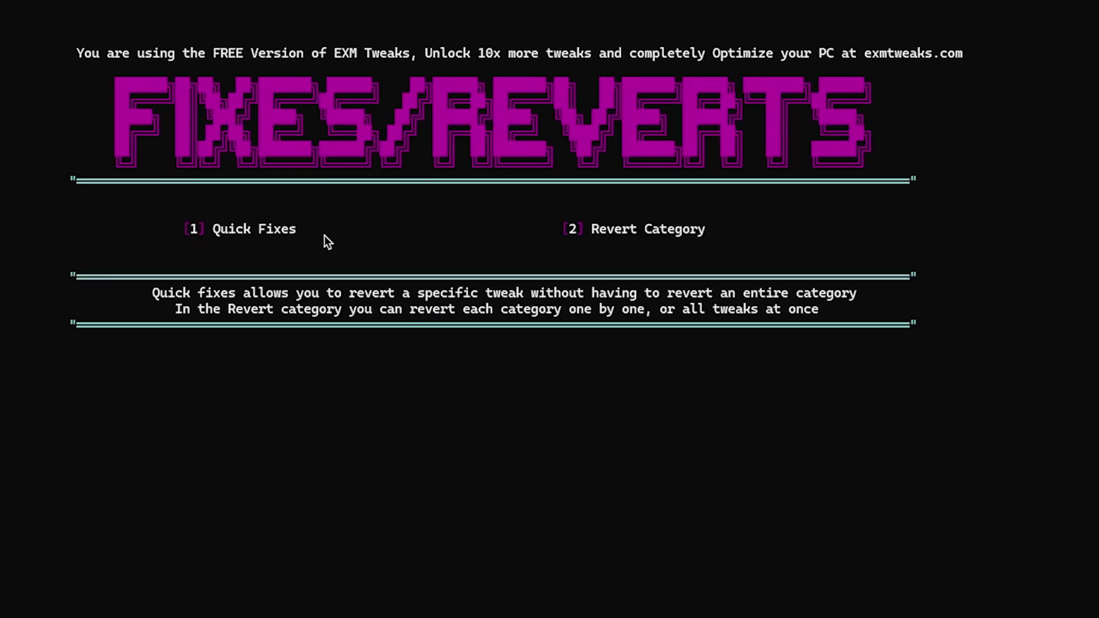
key(1)
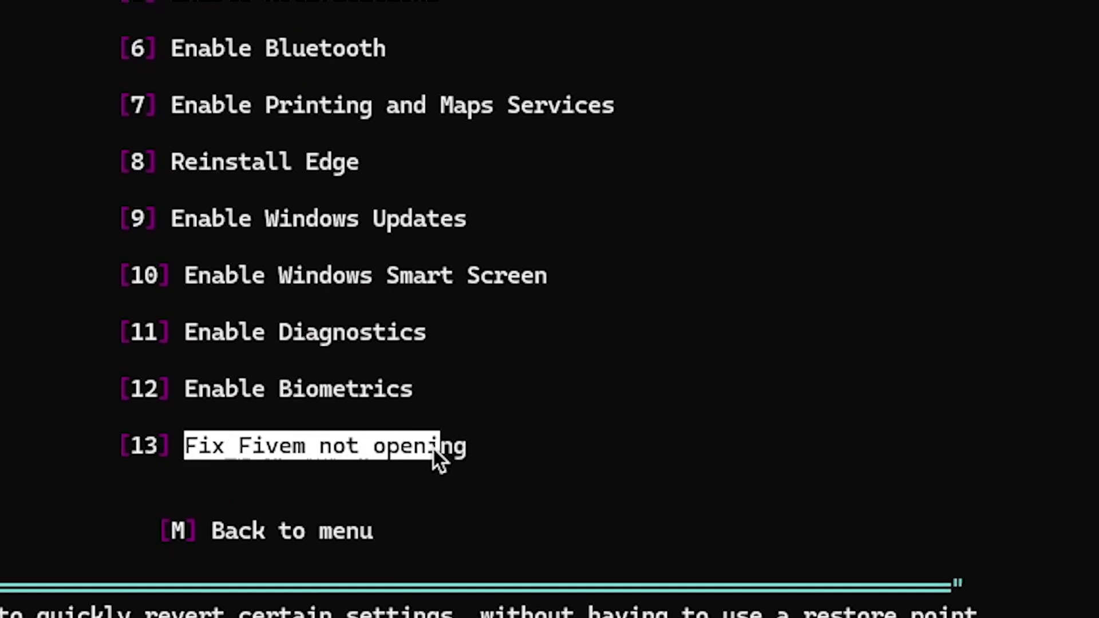
key(m)
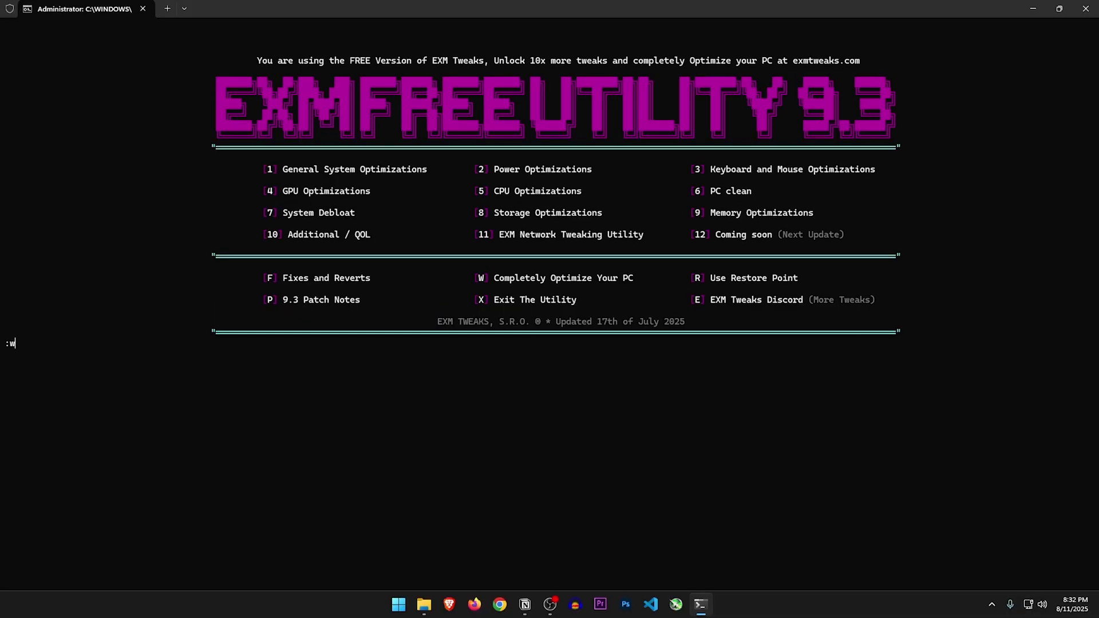
text(w)
key(Return)
drag(278, 300, 358, 299)
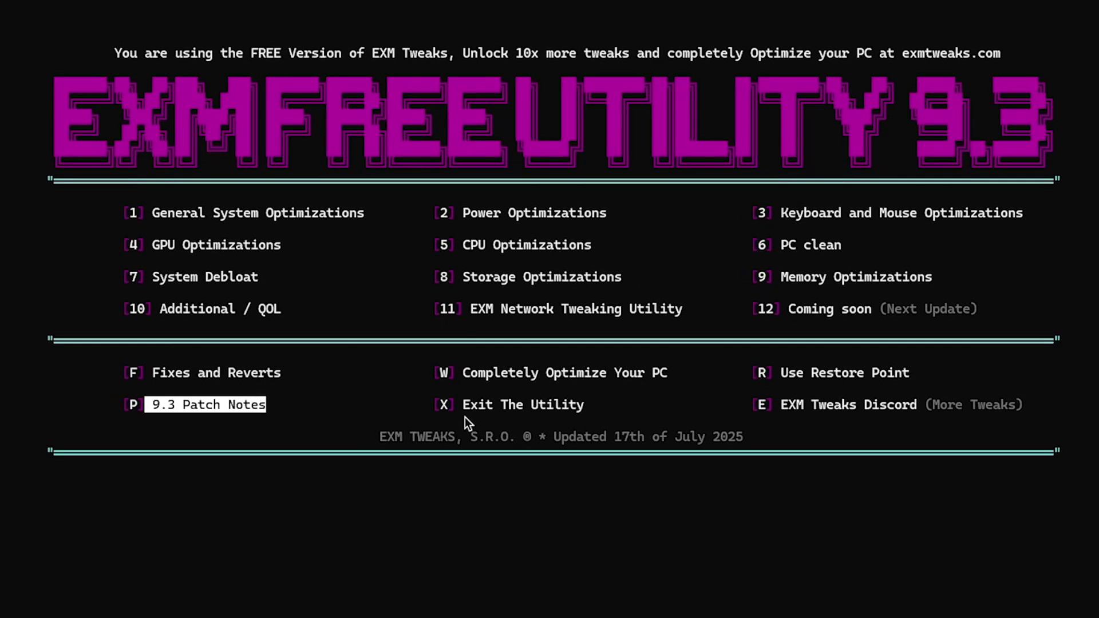
drag(464, 408, 574, 409)
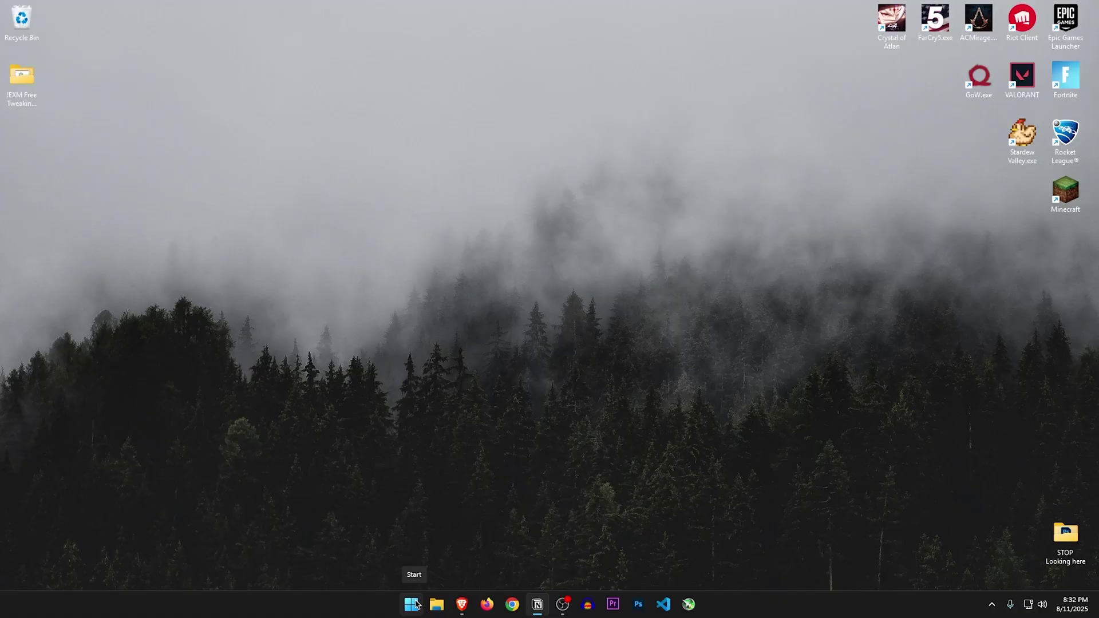
Show the Start menu's power options: Lock, Shut down and Restart
click(410, 601)
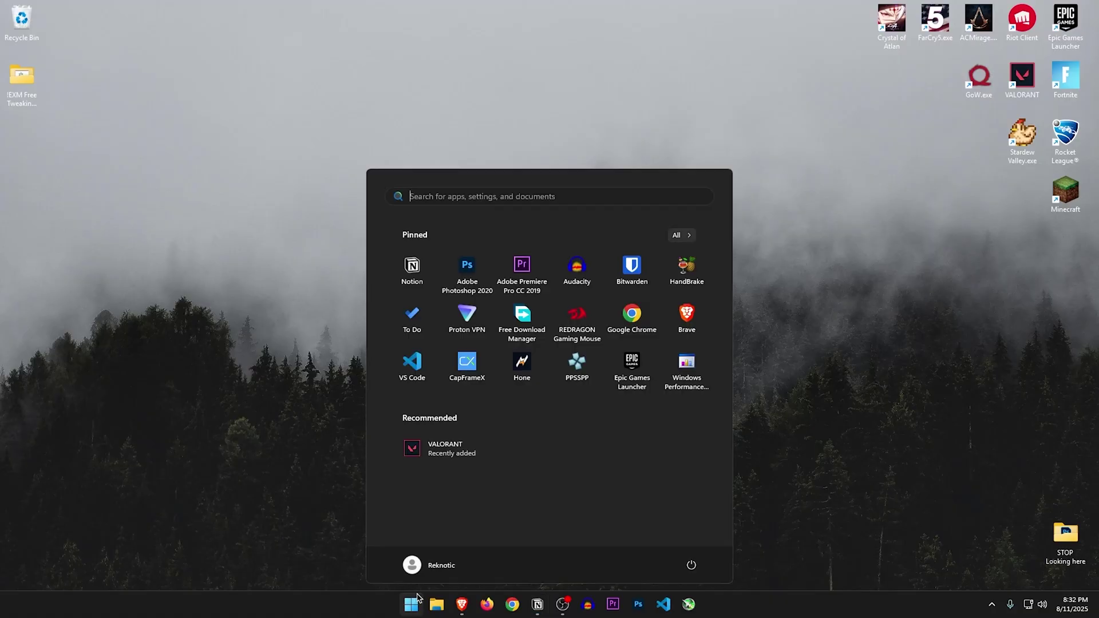
click(807, 520)
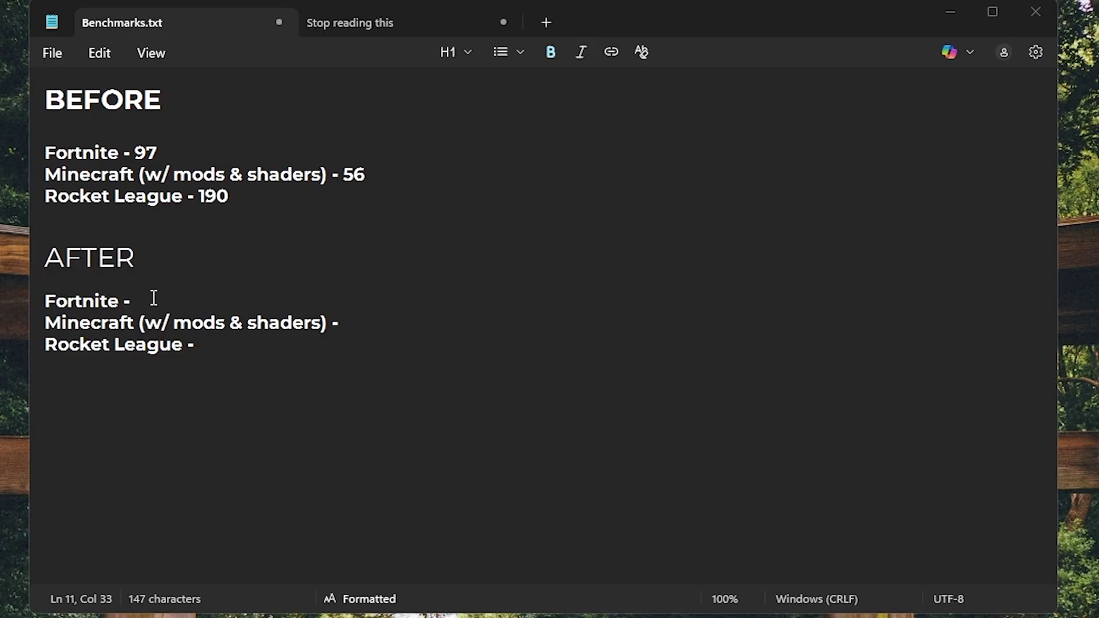
click(146, 299)
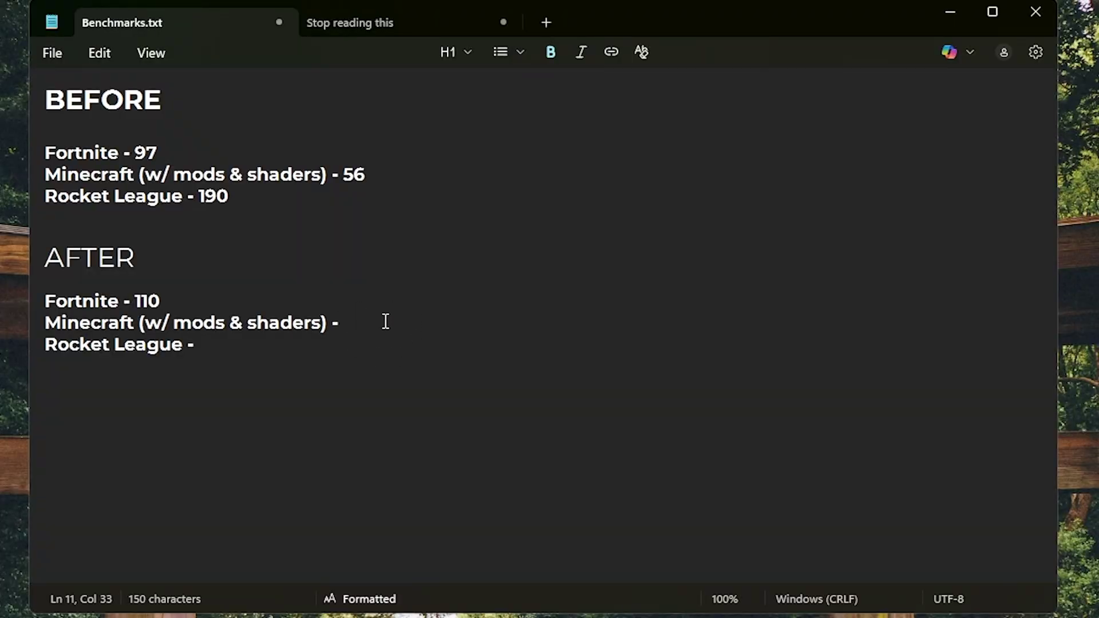
Enter 60 as the Minecraft (w/ mods & shaders) After FPS in Benchmarks.txt
text(60)
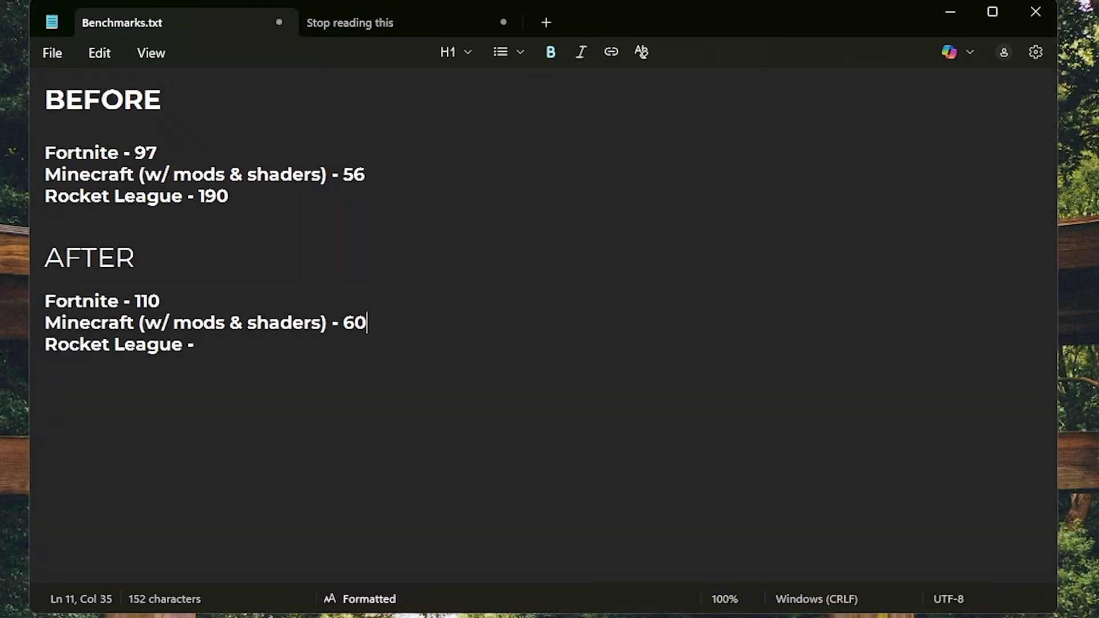